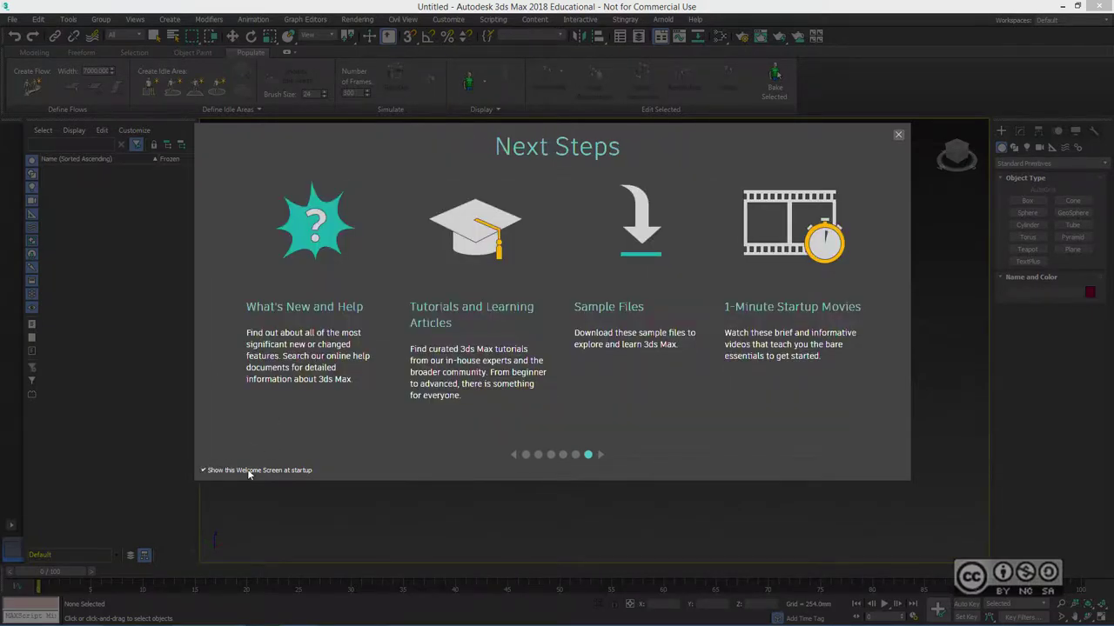
Close the Welcome Screen's Next Steps dialog to reach the empty scene
{"action": "left_click", "coordinate": [899, 137]}
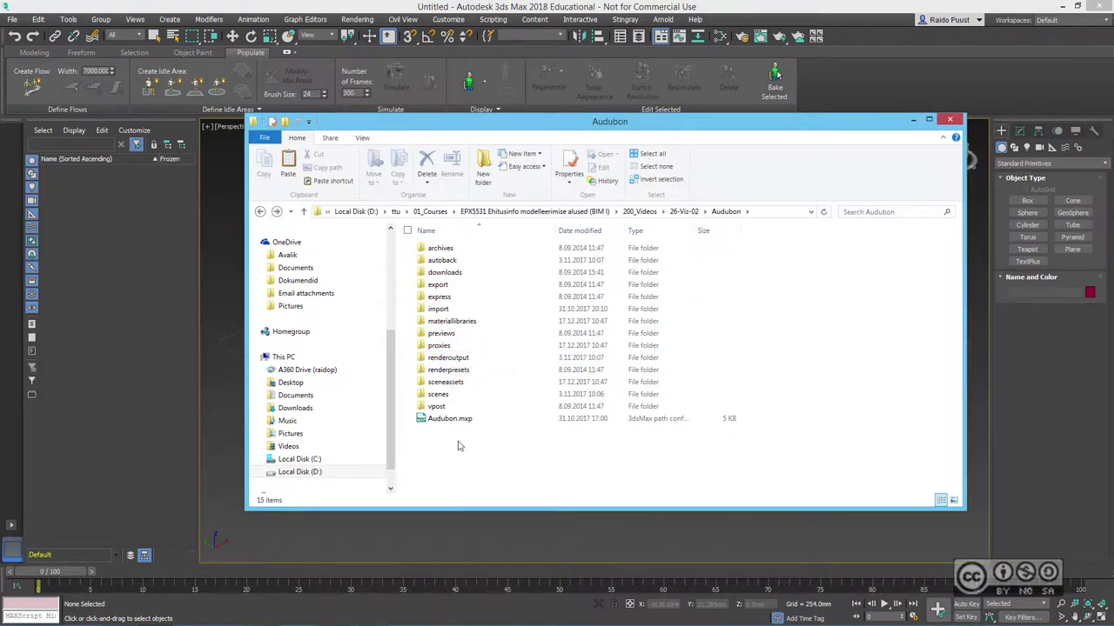
Open the Audubon project's import folder to reveal Audubon_2018.rvt
{"action": "double_click", "coordinate": [441, 310]}
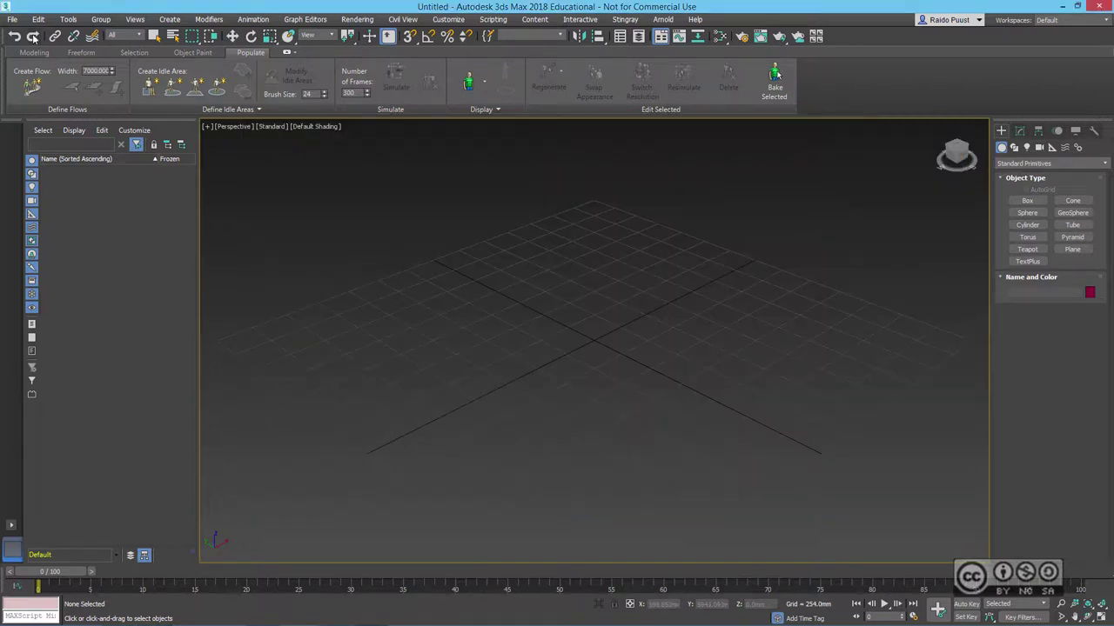
Make Audubon the project folder and accept the Invalid Path(s) warning
{"action": "left_click", "coordinate": [13, 20]}
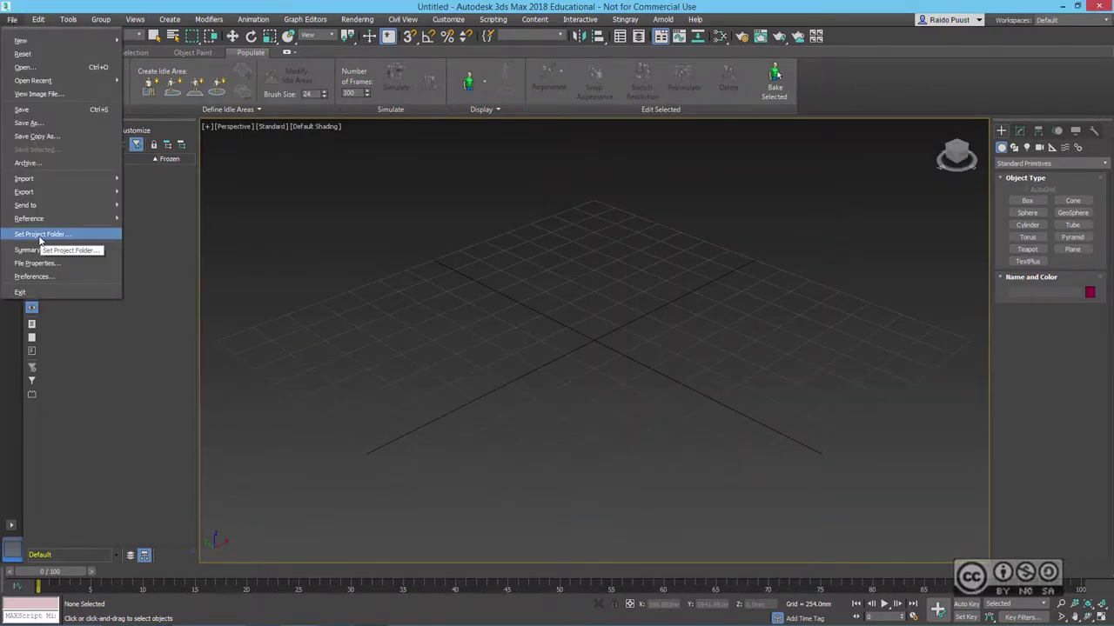
{"action": "left_click", "coordinate": [39, 235]}
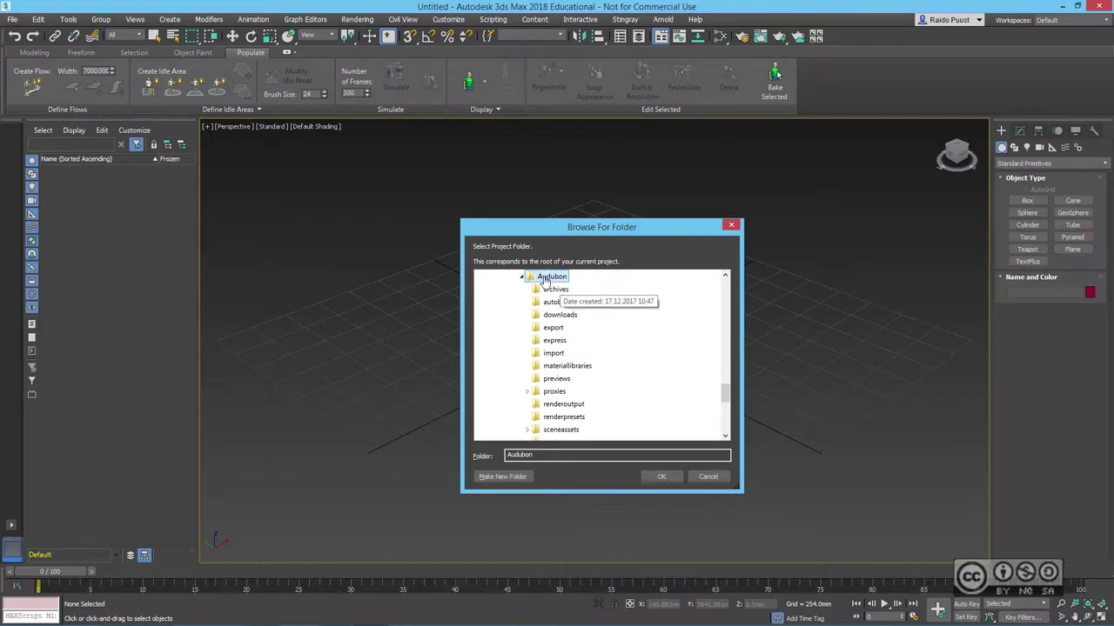
{"action": "left_click", "coordinate": [661, 476]}
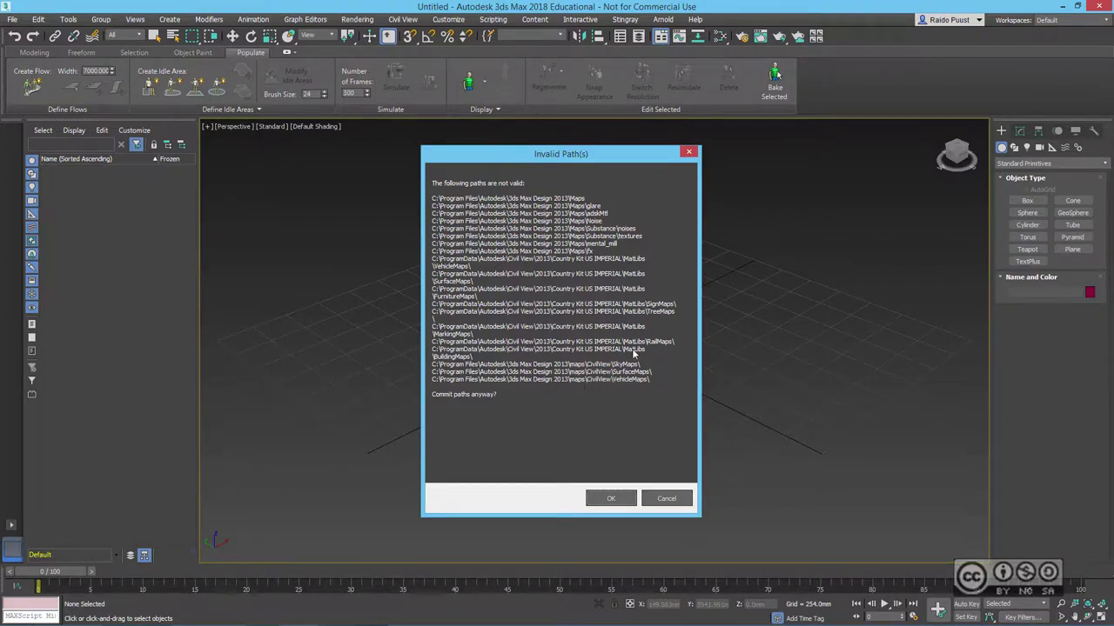
{"action": "left_click", "coordinate": [612, 502]}
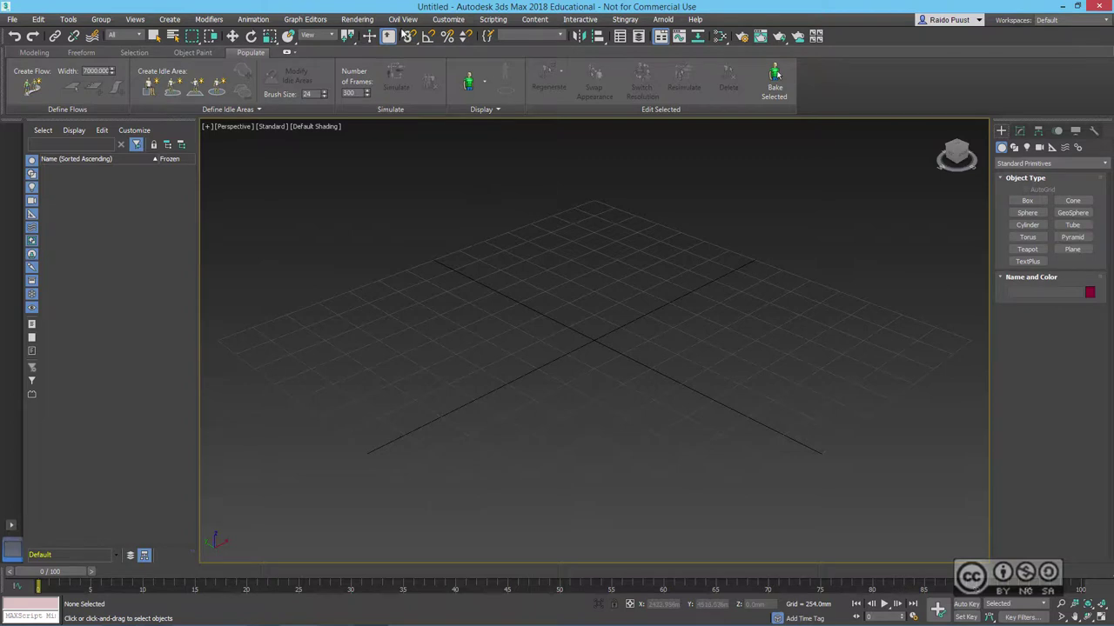
{"action": "left_click", "coordinate": [448, 19]}
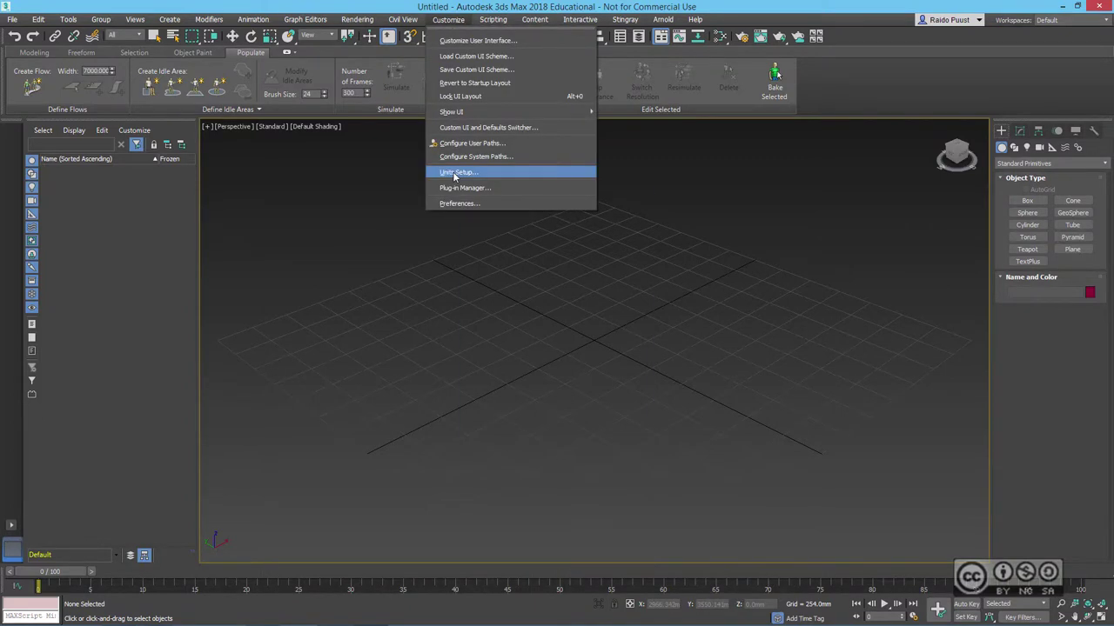
{"action": "left_click", "coordinate": [454, 173]}
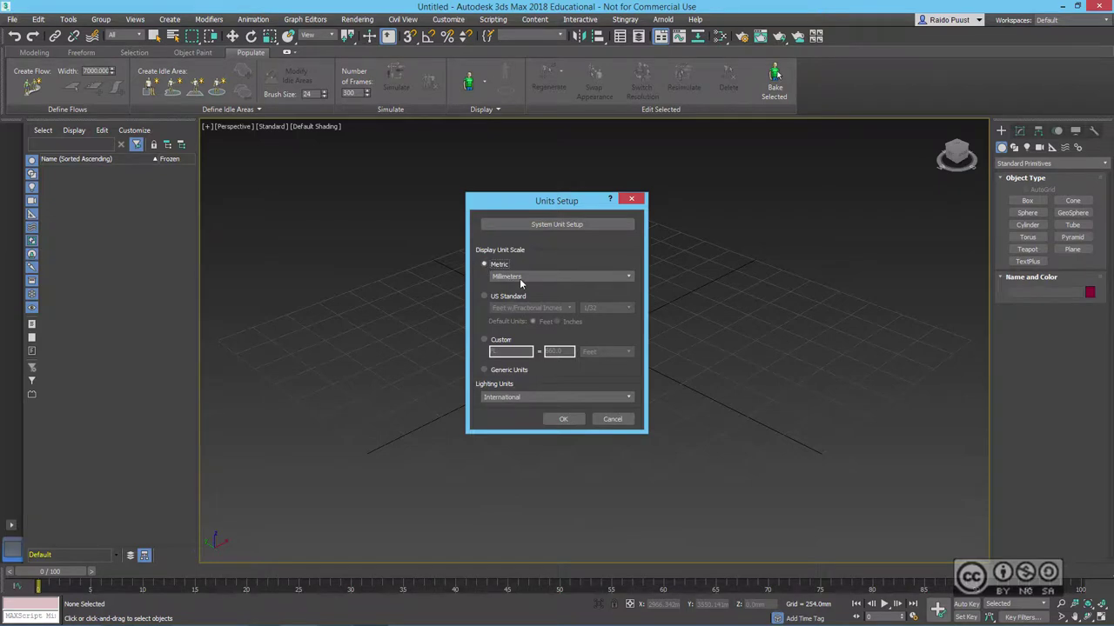
{"action": "left_click", "coordinate": [548, 228]}
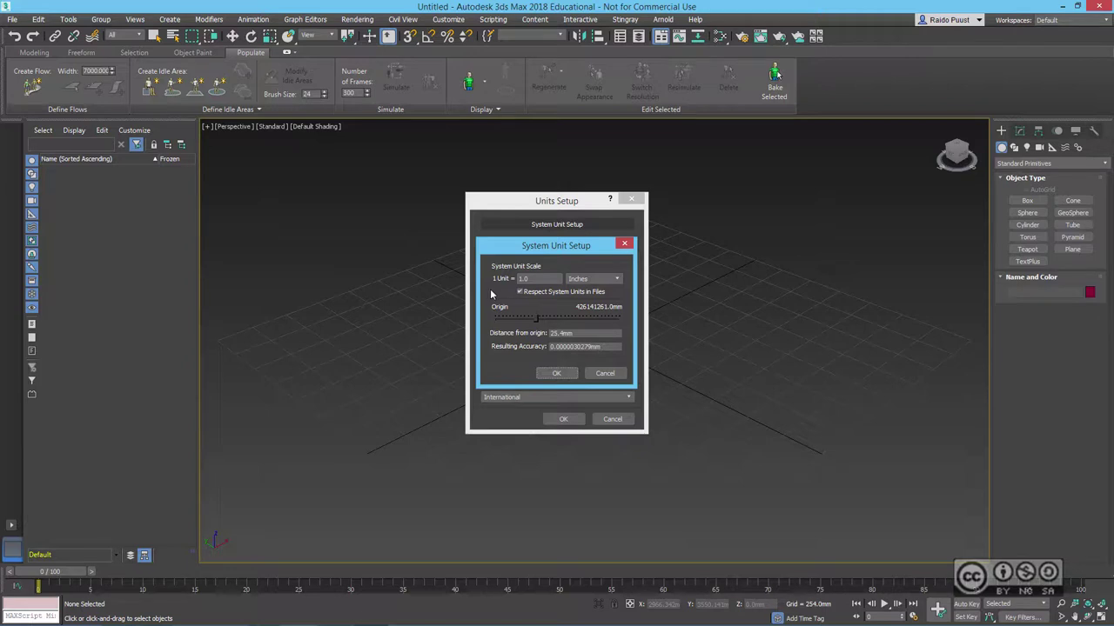
{"action": "left_click", "coordinate": [573, 375]}
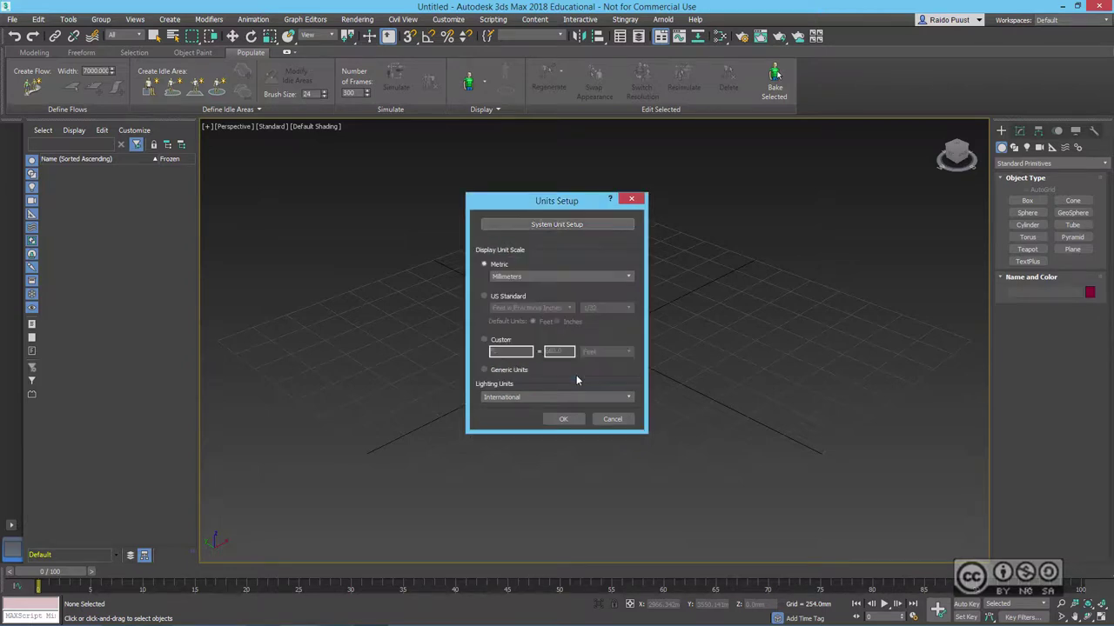
{"action": "left_click", "coordinate": [565, 422]}
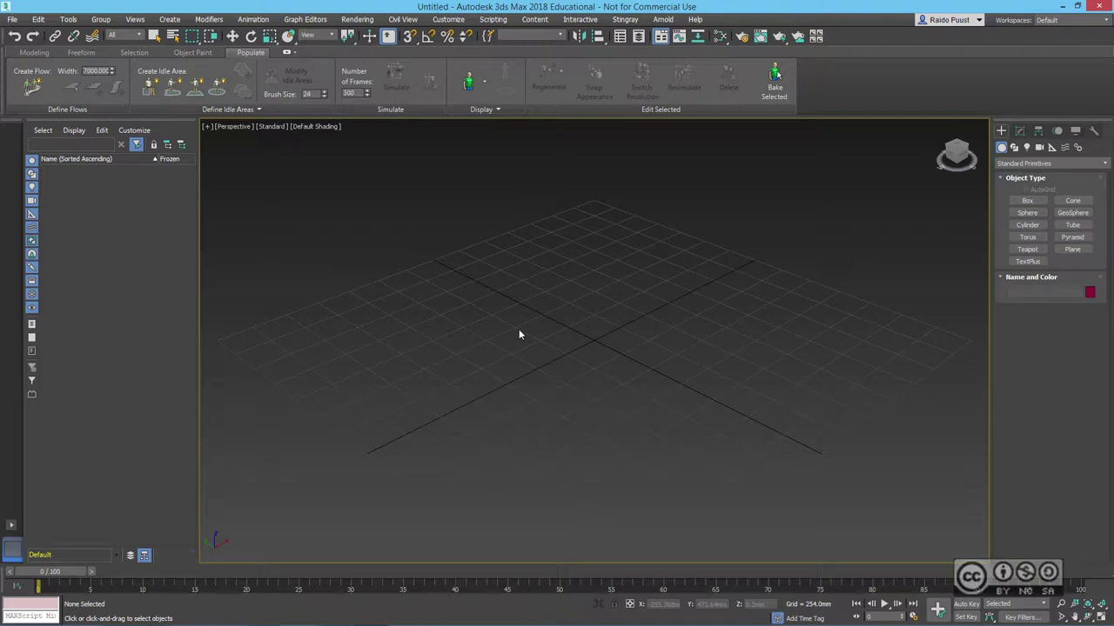
Start a Link Revit import of import\Audubon_2018.rvt
{"action": "left_click", "coordinate": [12, 19]}
{"action": "mouse_move", "coordinate": [25, 179]}
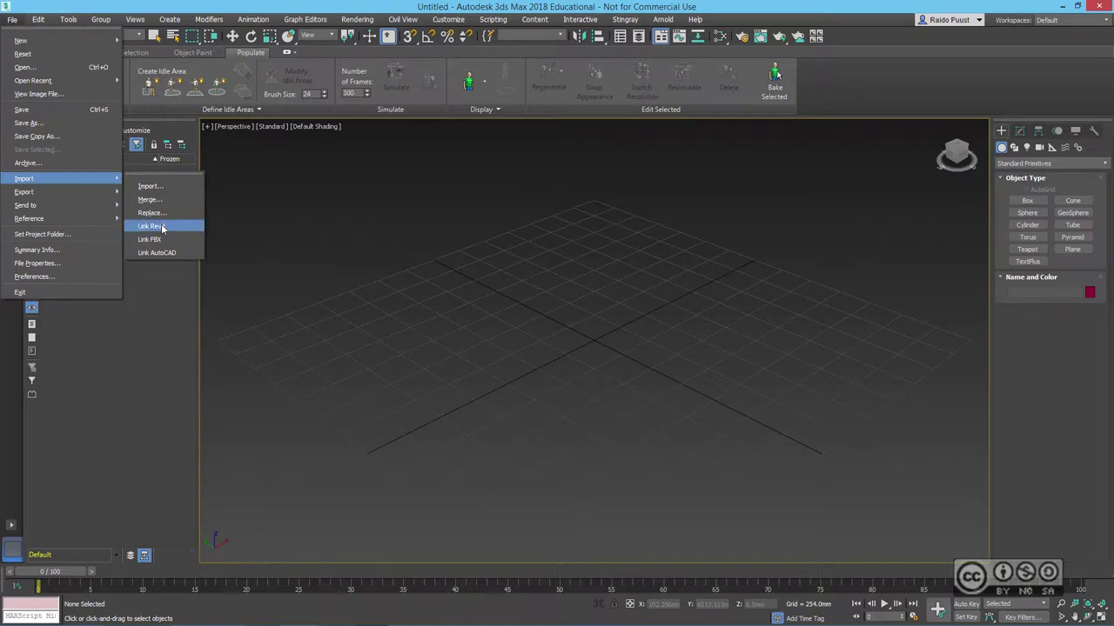
{"action": "left_click", "coordinate": [164, 228]}
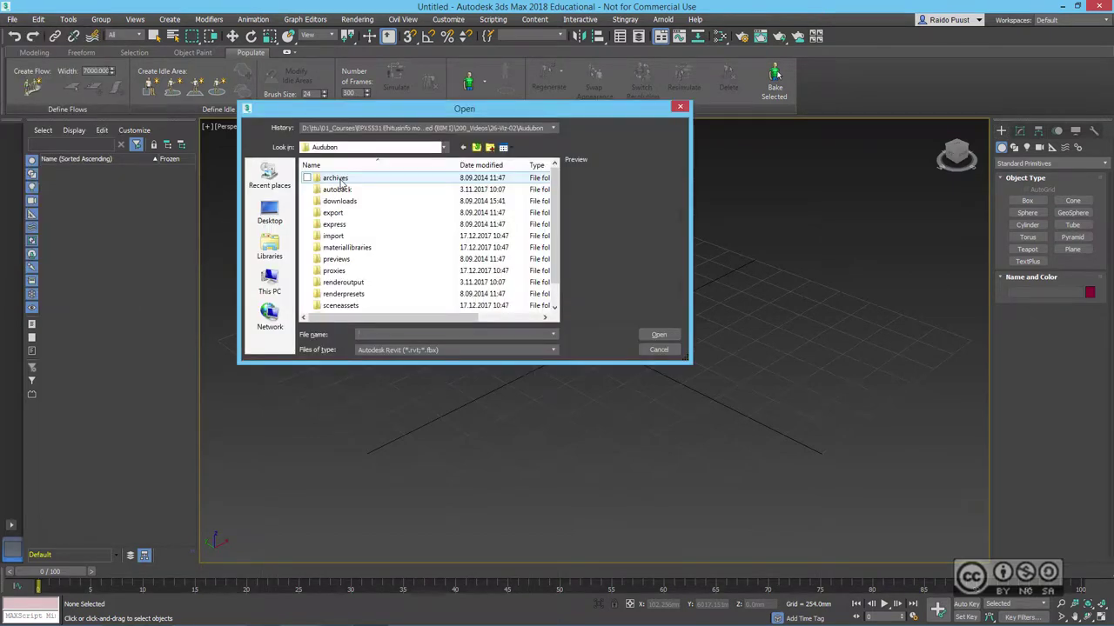
{"action": "double_click", "coordinate": [335, 238]}
{"action": "left_click", "coordinate": [340, 180]}
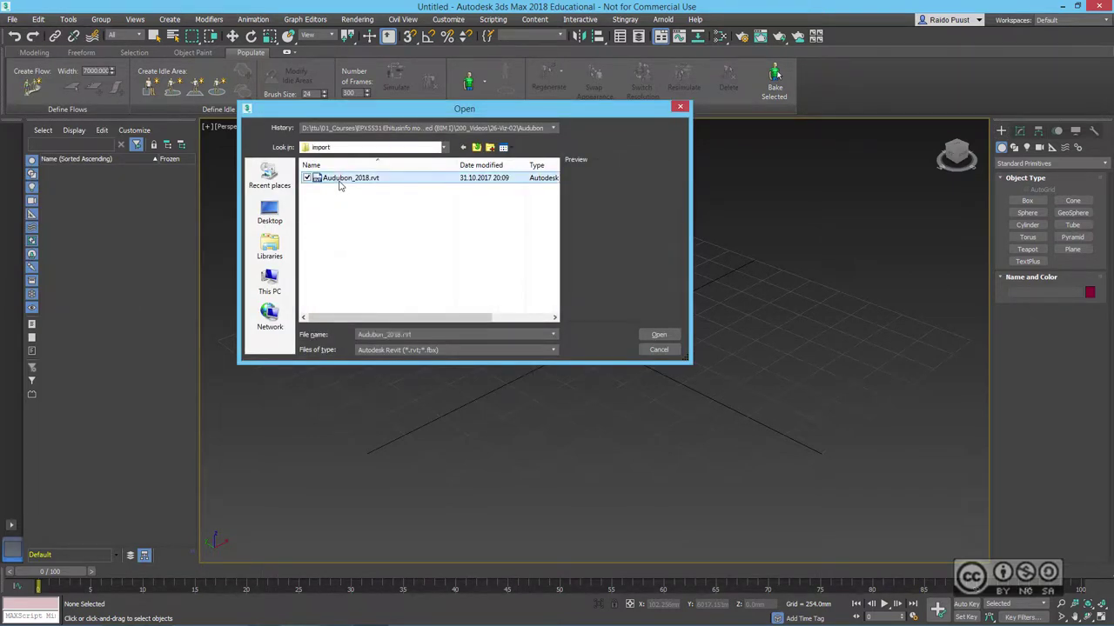
{"action": "left_click", "coordinate": [659, 334]}
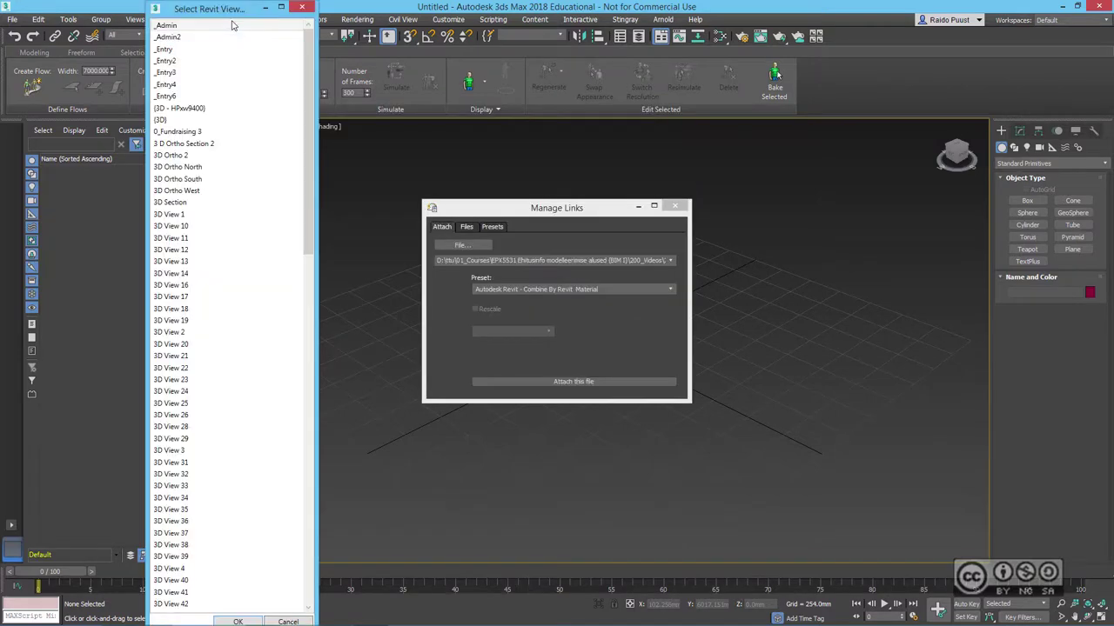
Choose Visualization- EntranceView as the Revit view to link
{"action": "left_click_drag", "start_coordinate": [229, 10], "coordinate": [235, 206]}
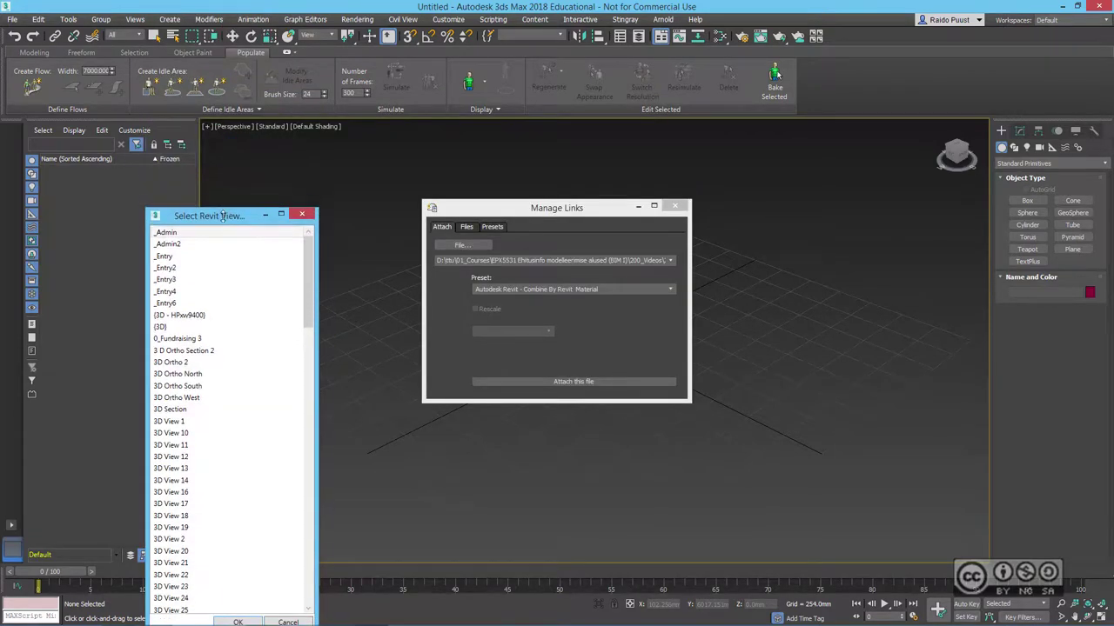
{"action": "left_click_drag", "start_coordinate": [320, 226], "coordinate": [319, 457]}
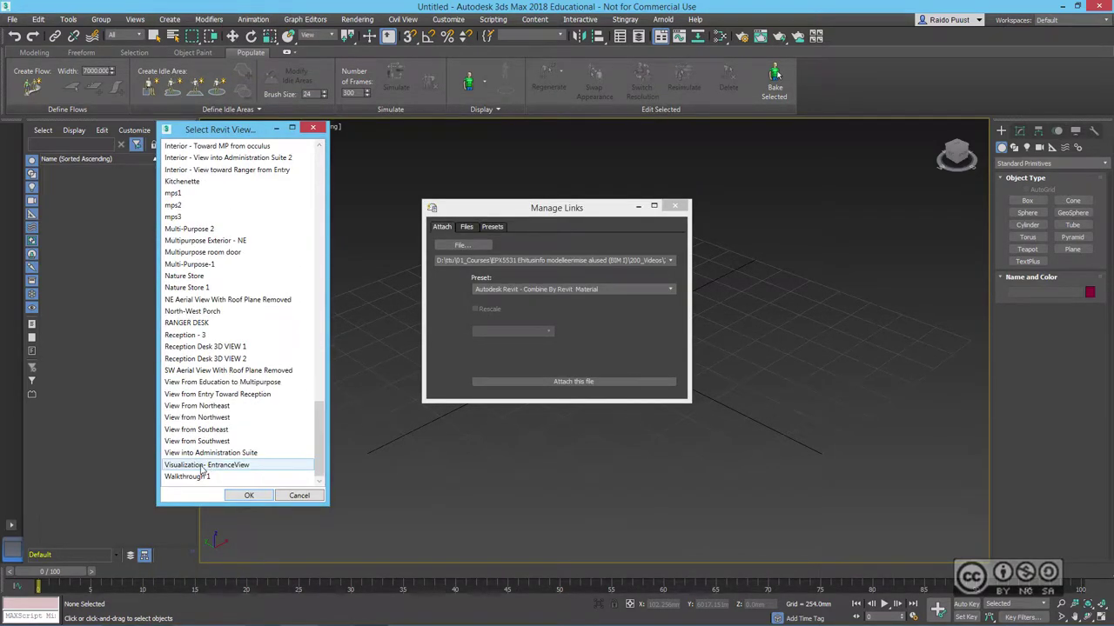
{"action": "left_click", "coordinate": [224, 467]}
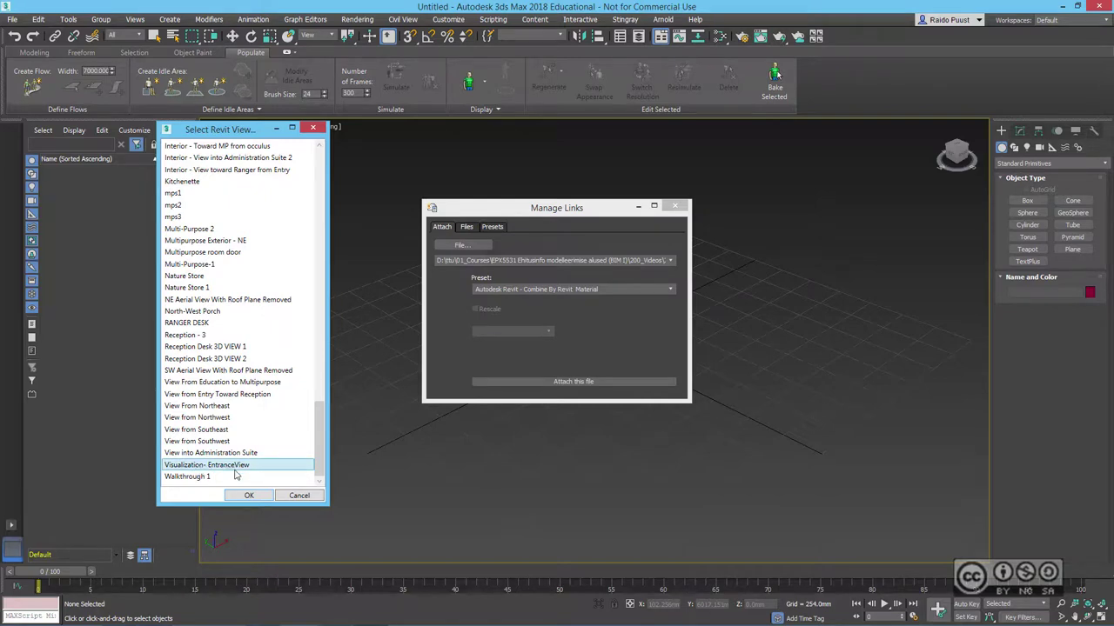
{"action": "left_click", "coordinate": [249, 496]}
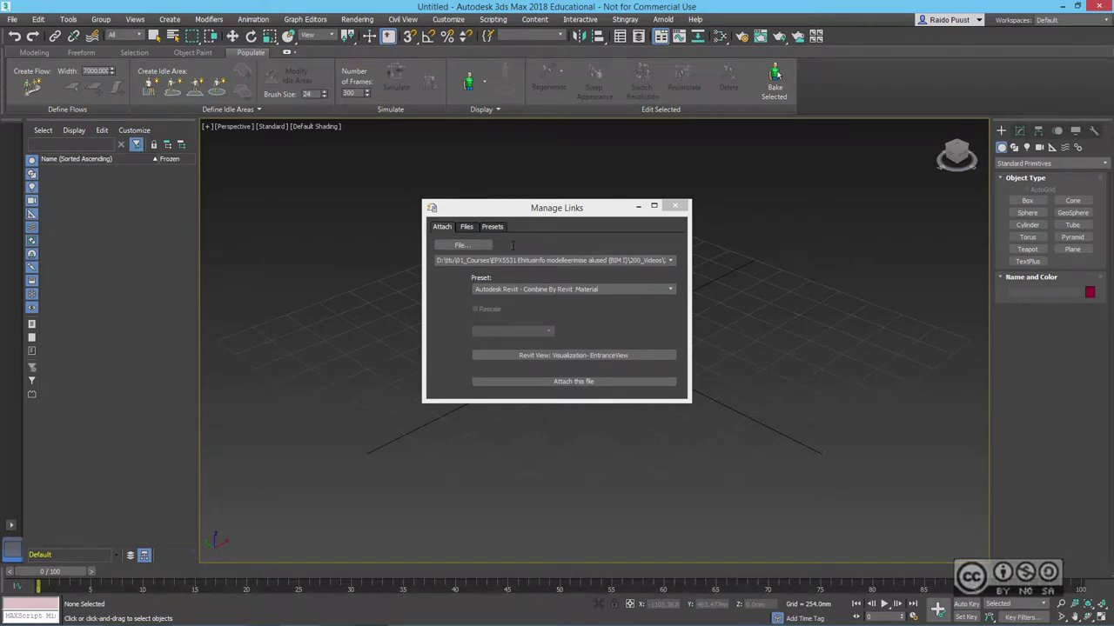
Review the Combine By Revit Material preset, save it unchanged, and return to Attach
{"action": "left_click", "coordinate": [492, 227]}
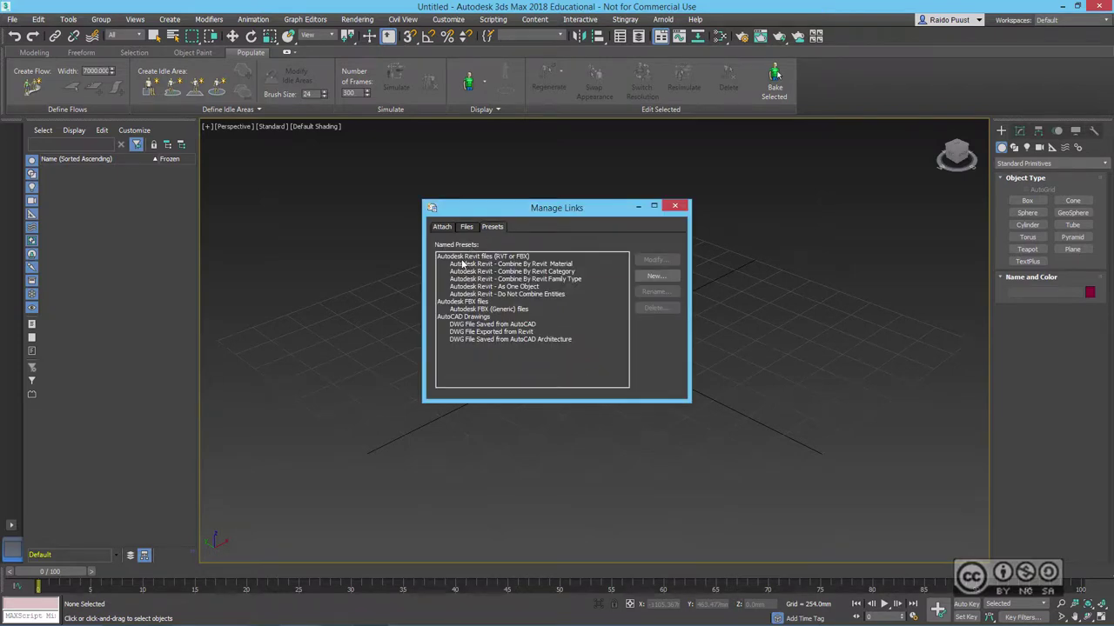
{"action": "left_click", "coordinate": [463, 264]}
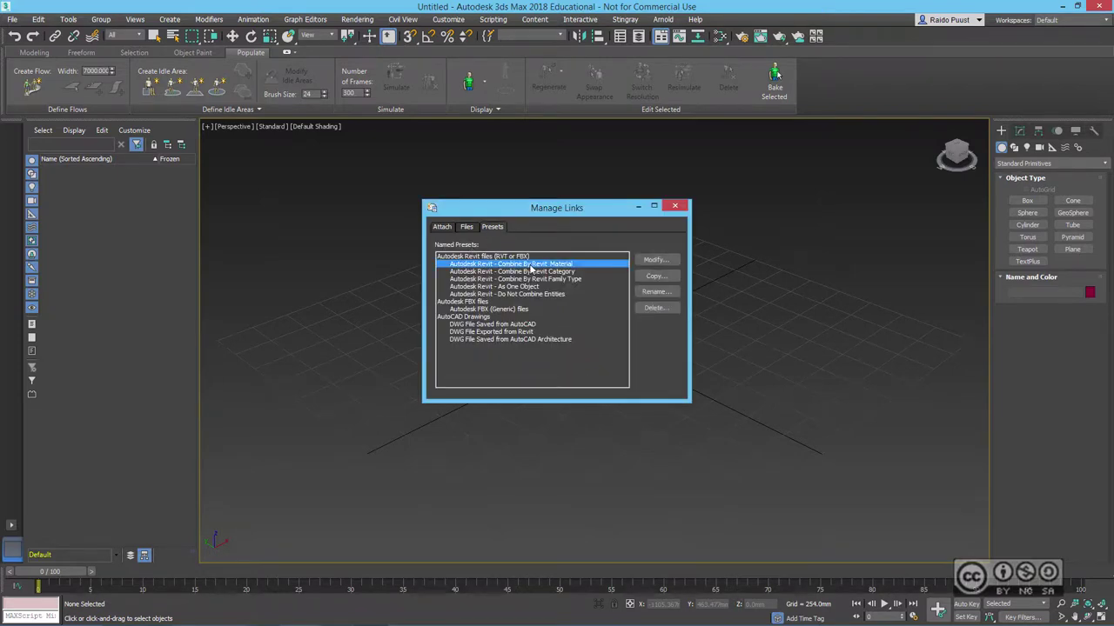
{"action": "left_click", "coordinate": [652, 259]}
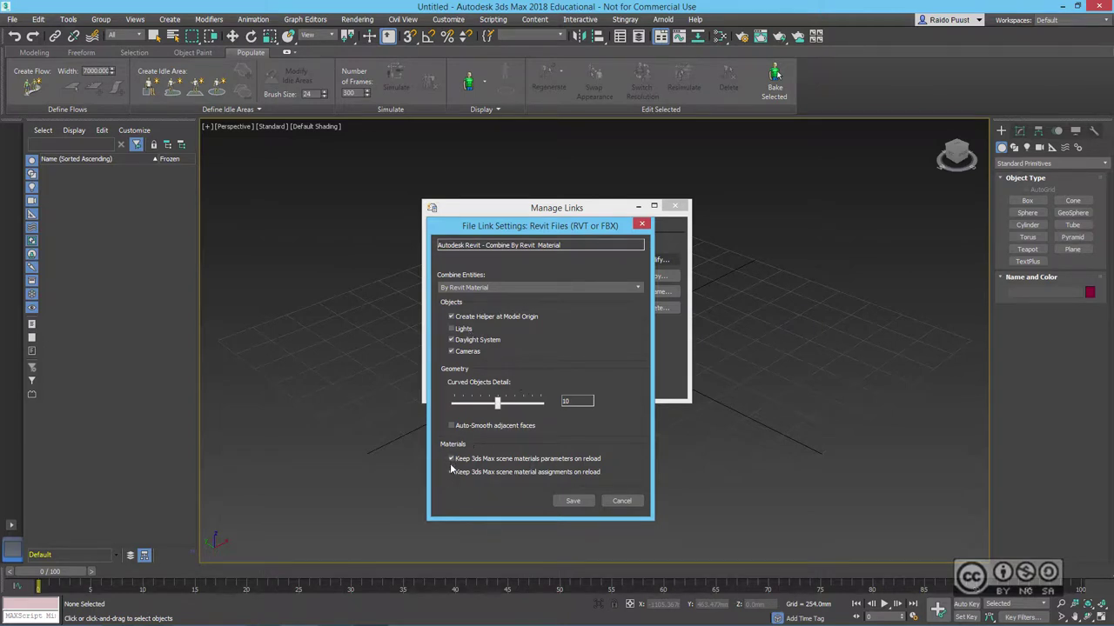
{"action": "left_click", "coordinate": [574, 501]}
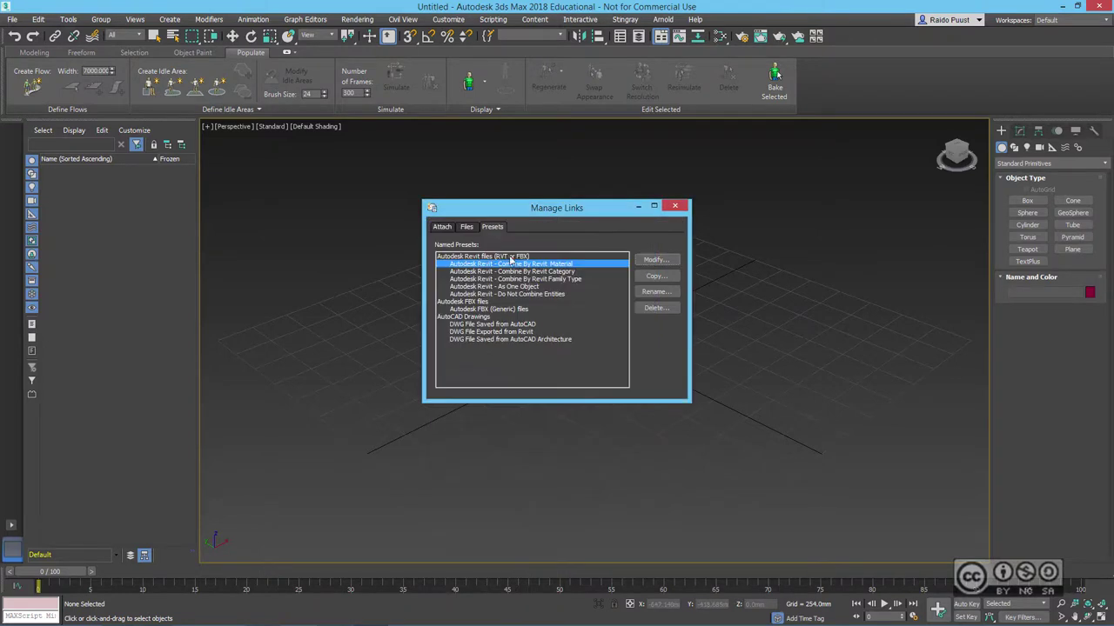
{"action": "left_click", "coordinate": [441, 229]}
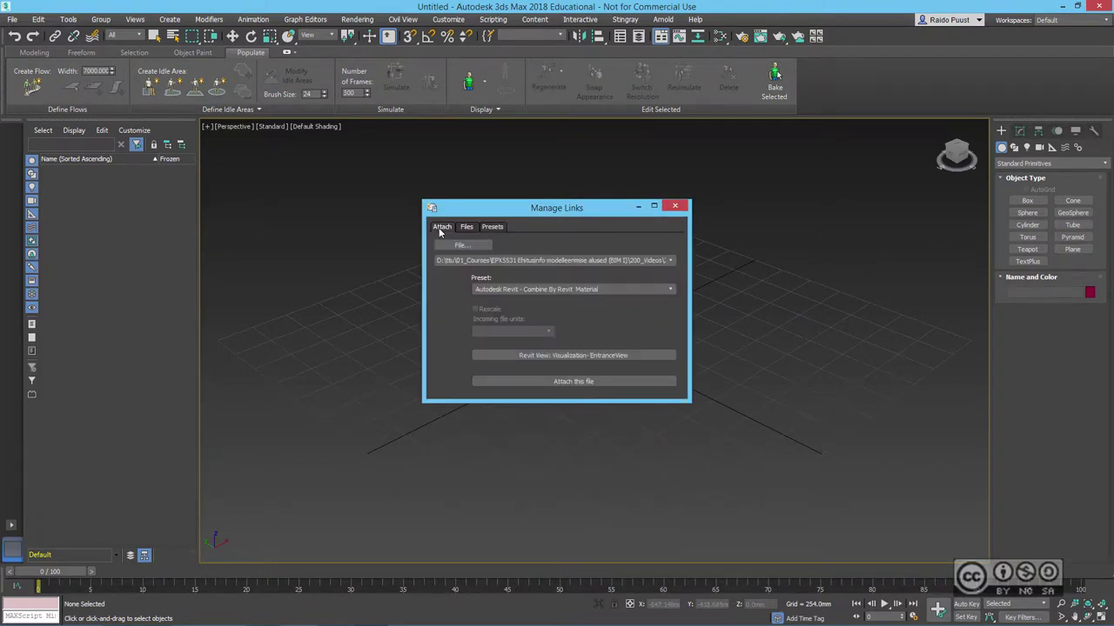
Attach Audubon_2018.rvt, dismiss the exposure recommendation, read its linked path, then close Manage Links
{"action": "left_click", "coordinate": [576, 383]}
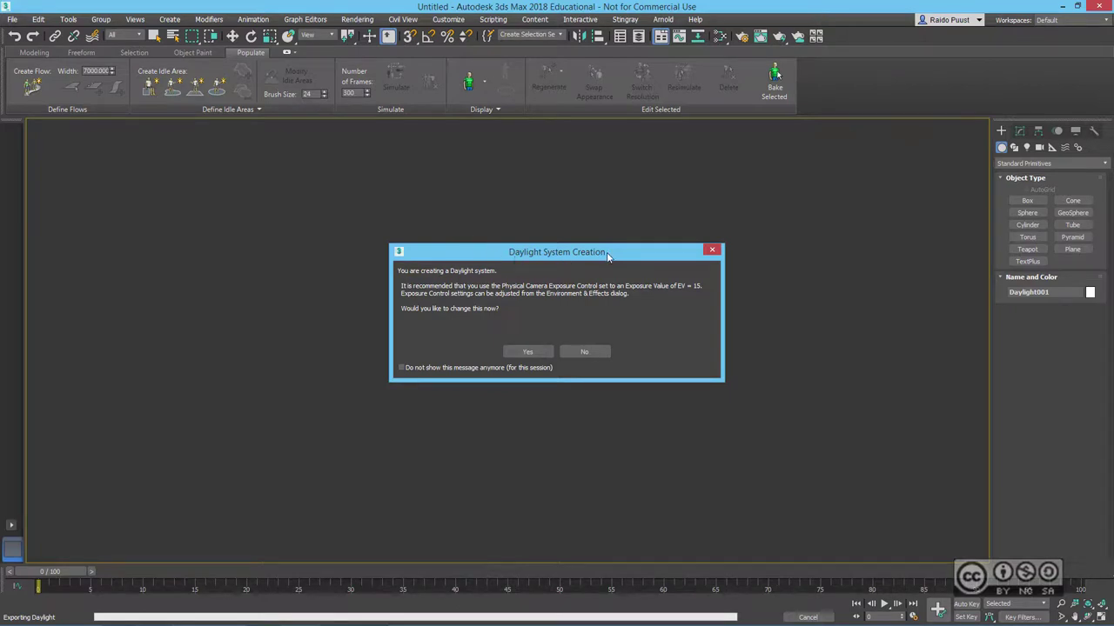
{"action": "left_click", "coordinate": [524, 353]}
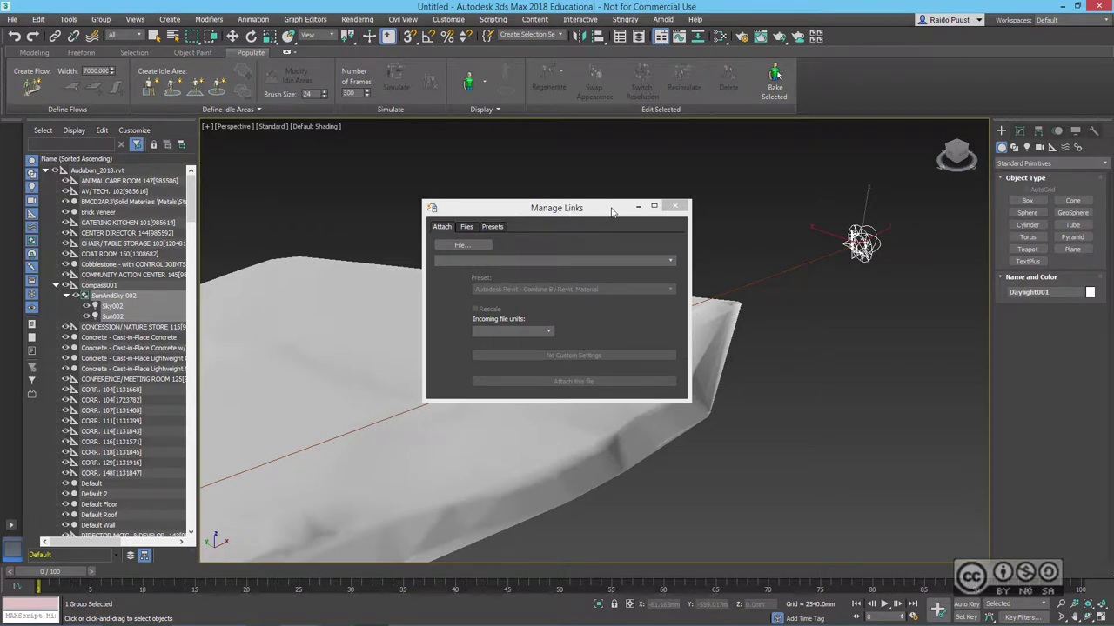
{"action": "left_click", "coordinate": [468, 228]}
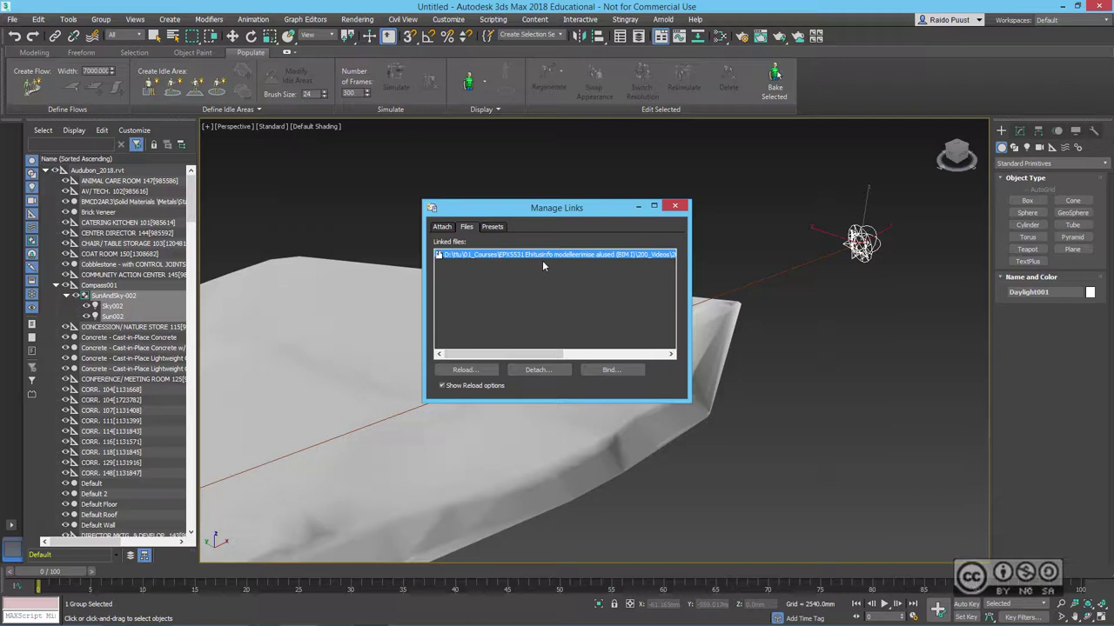
{"action": "left_click_drag", "start_coordinate": [551, 354], "coordinate": [654, 359]}
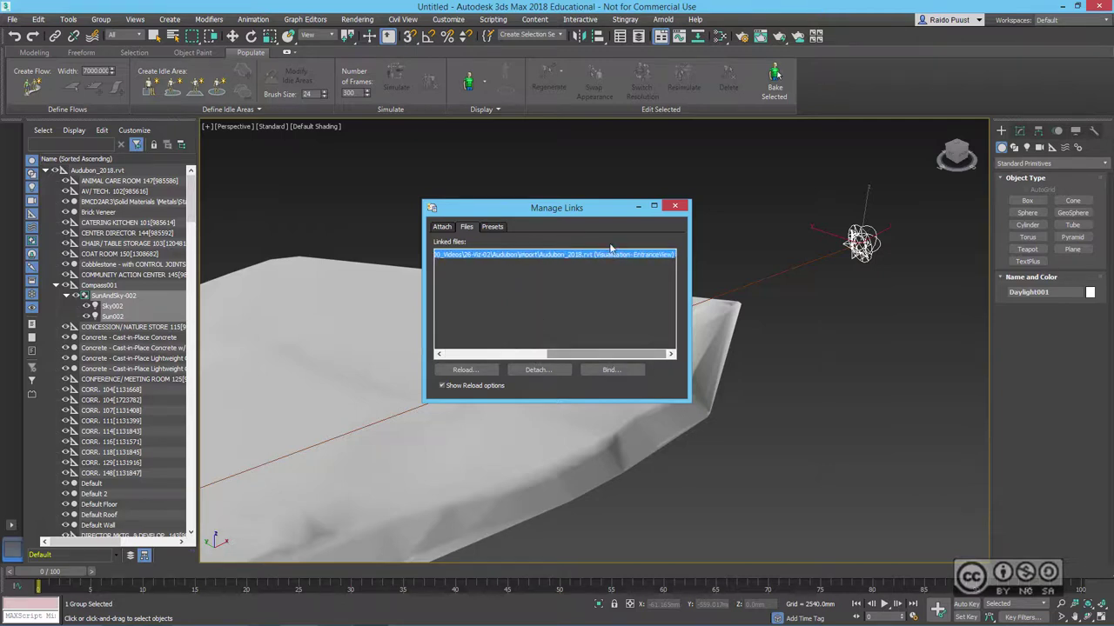
{"action": "left_click", "coordinate": [492, 356]}
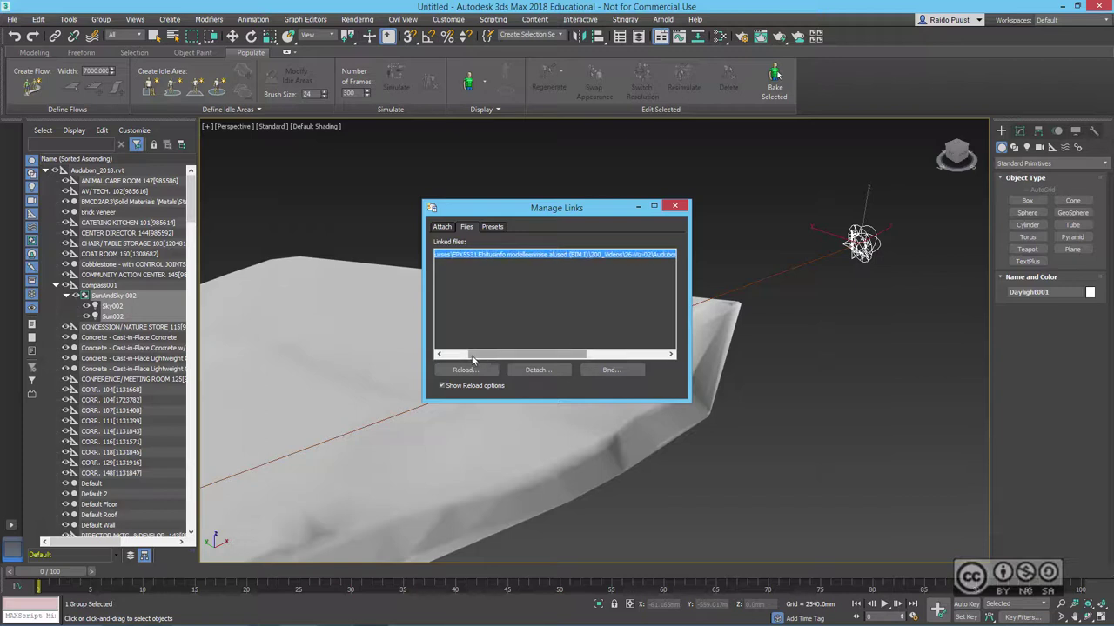
{"action": "left_click", "coordinate": [449, 355]}
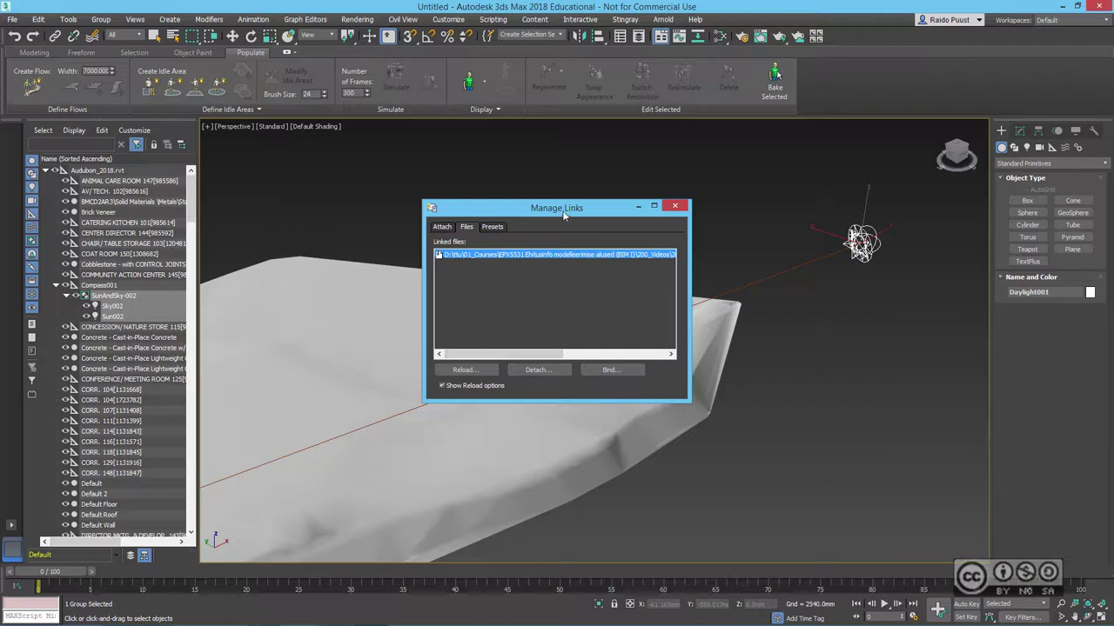
{"action": "left_click", "coordinate": [675, 210]}
Pan and zoom the Perspective view to frame the terrain slab, lights and cameras
{"action": "mouse_move", "coordinate": [411, 235]}
{"action": "middle_mouse_down"}
{"action": "mouse_move", "coordinate": [620, 214]}
{"action": "mouse_move", "coordinate": [631, 246]}
{"action": "middle_mouse_up"}
{"action": "scroll", "coordinate": [631, 246], "scroll_direction": "down", "scroll_amount": 5}
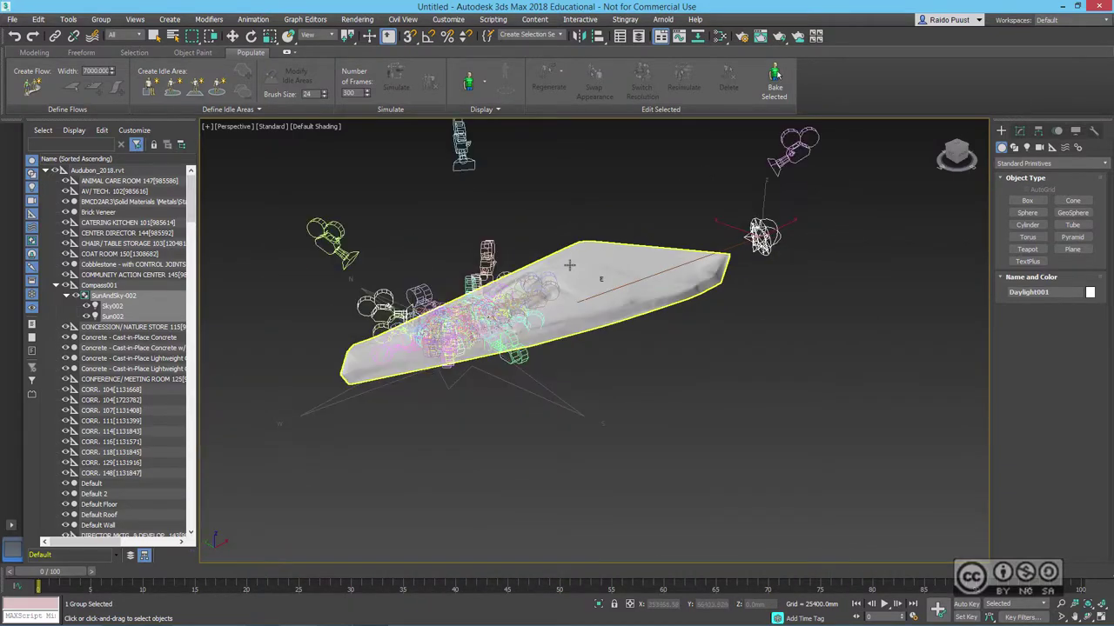
{"action": "mouse_move", "coordinate": [569, 264]}
{"action": "middle_mouse_down"}
{"action": "mouse_move", "coordinate": [639, 296]}
{"action": "mouse_move", "coordinate": [575, 310]}
{"action": "mouse_move", "coordinate": [527, 303]}
{"action": "mouse_move", "coordinate": [575, 356]}
{"action": "middle_mouse_up"}
{"action": "scroll", "coordinate": [490, 302], "scroll_direction": "up", "scroll_amount": 3}
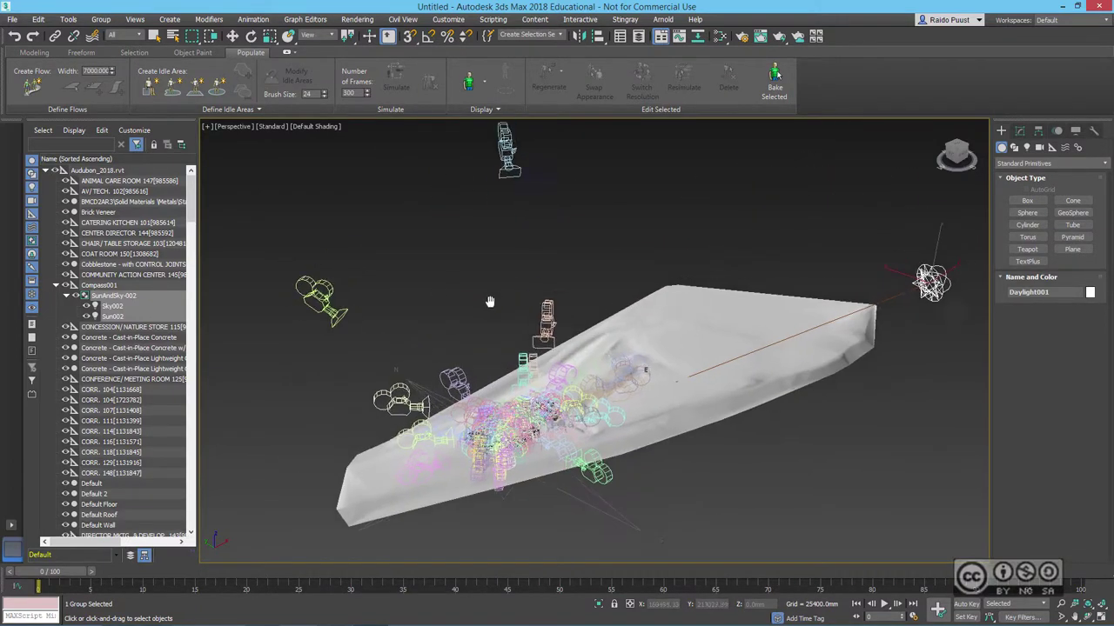
{"action": "mouse_move", "coordinate": [490, 302]}
{"action": "middle_mouse_down"}
{"action": "mouse_move", "coordinate": [457, 311]}
{"action": "mouse_move", "coordinate": [470, 300]}
{"action": "middle_mouse_up"}
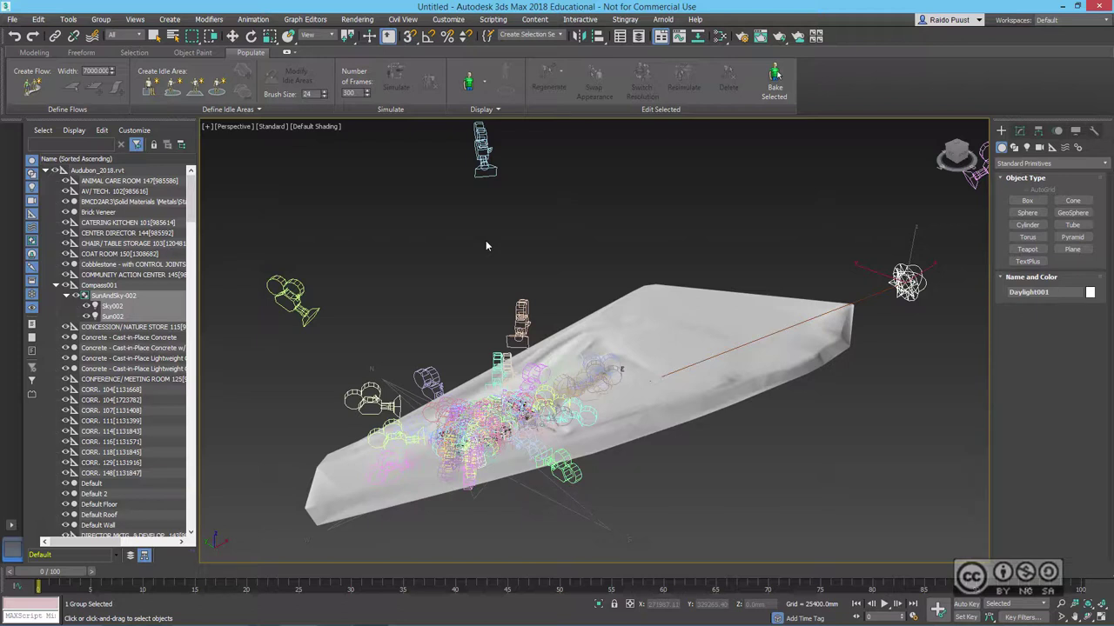
{"action": "middle_click_drag", "start_coordinate": [486, 240], "coordinate": [392, 236]}
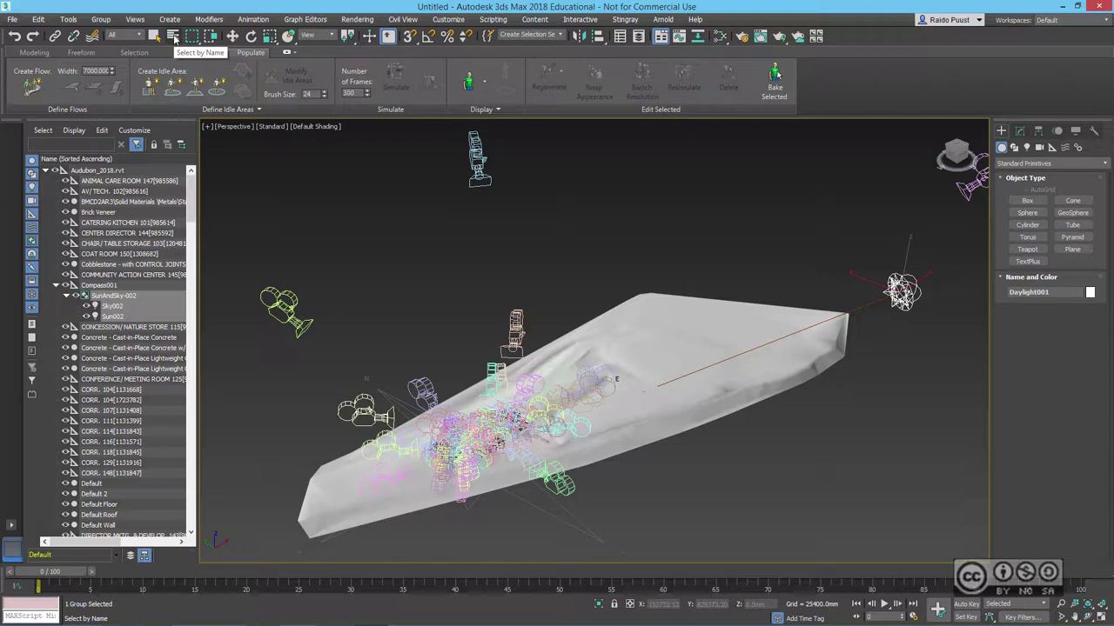
Select the 126 camera views from Views: _Admin to View into Administration Suite and hide them
{"action": "left_click", "coordinate": [174, 38]}
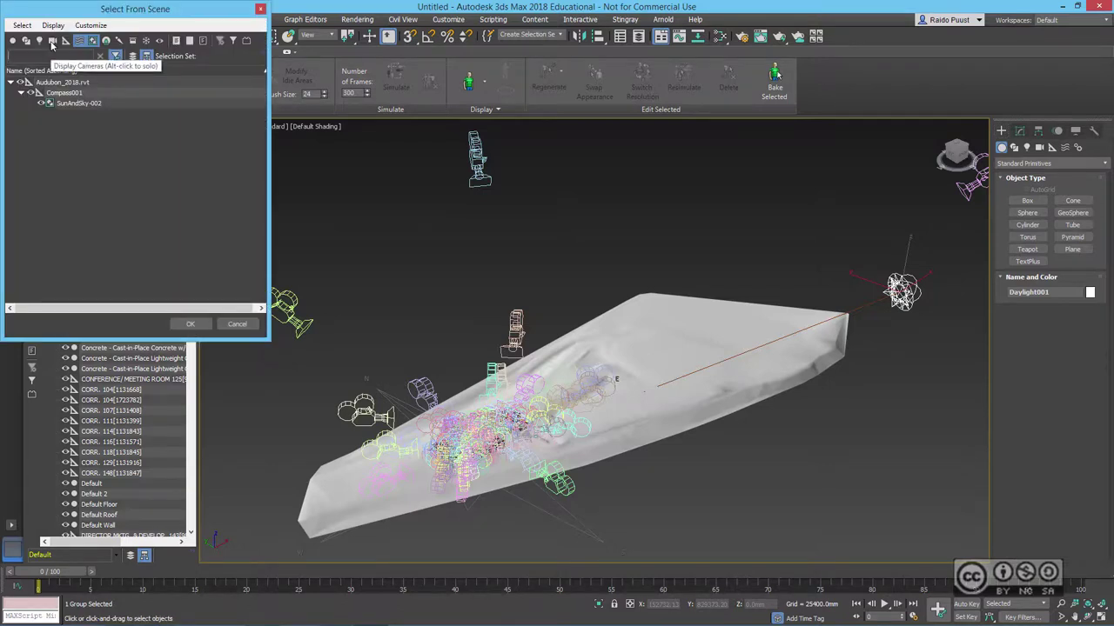
{"action": "left_click", "coordinate": [51, 41]}
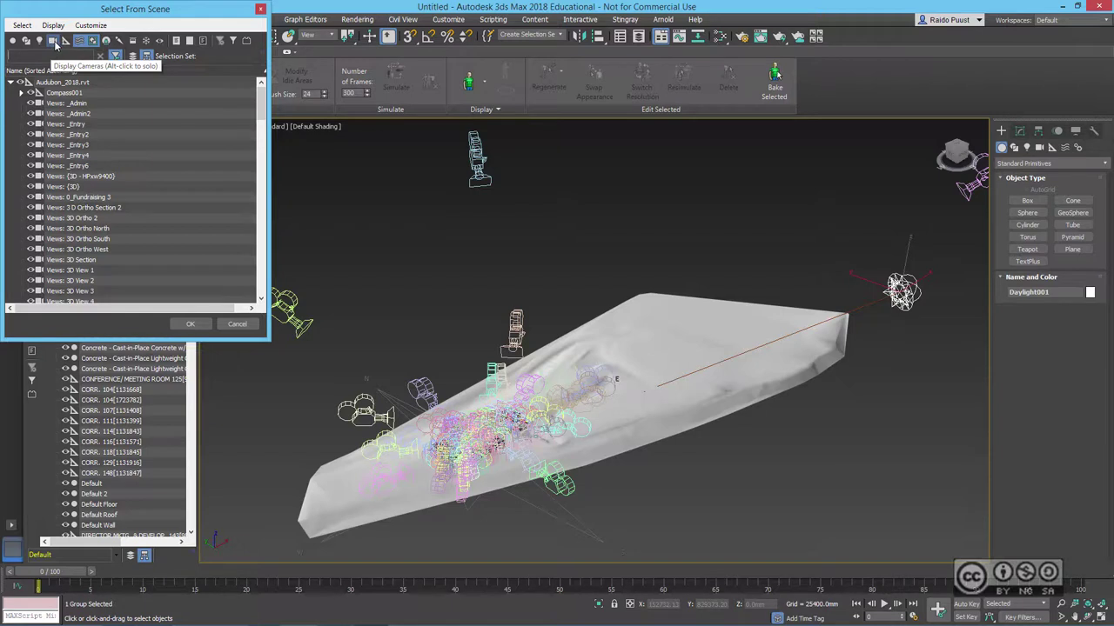
{"action": "left_click", "coordinate": [79, 41]}
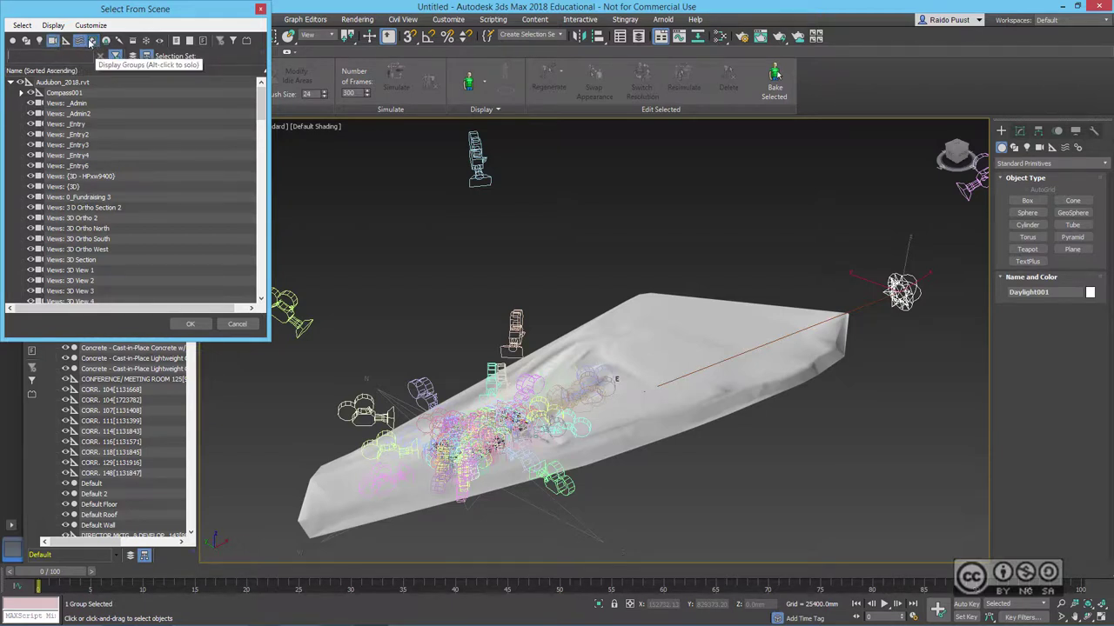
{"action": "left_click", "coordinate": [71, 106]}
{"action": "left_click_drag", "start_coordinate": [261, 103], "coordinate": [264, 286]}
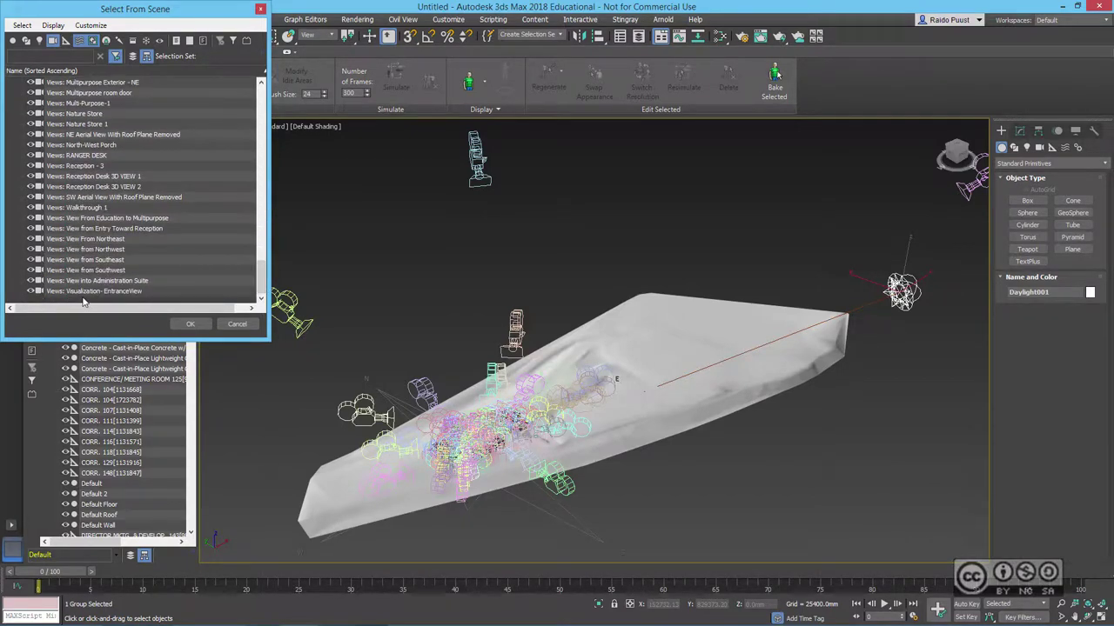
{"action": "key", "text": "Home"}
{"action": "left_click", "coordinate": [58, 104]}
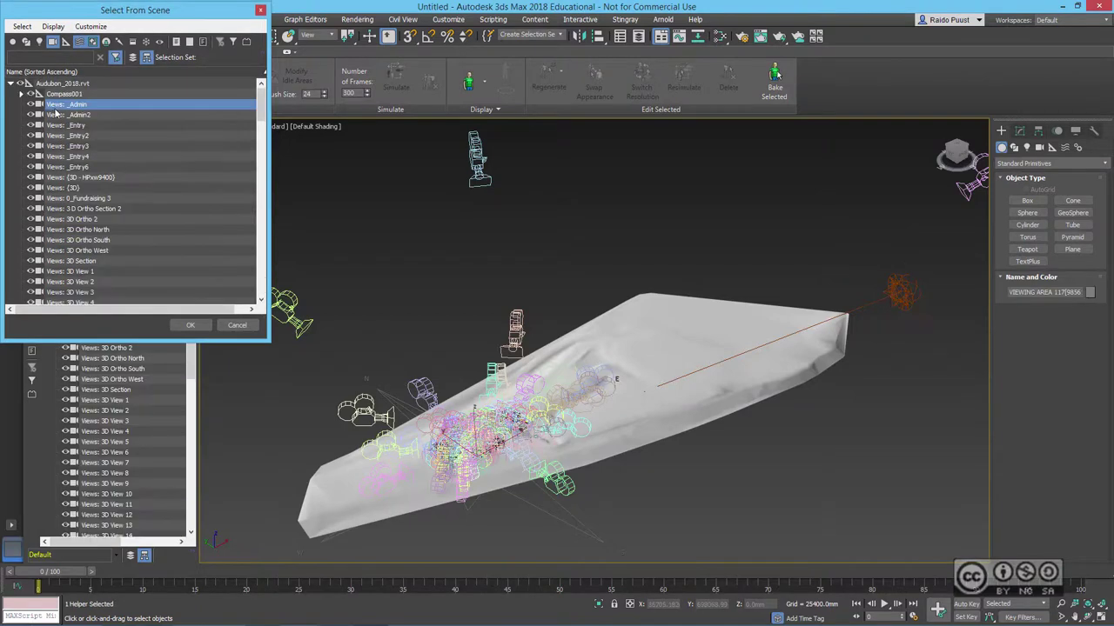
{"action": "left_click_drag", "start_coordinate": [261, 98], "coordinate": [261, 287]}
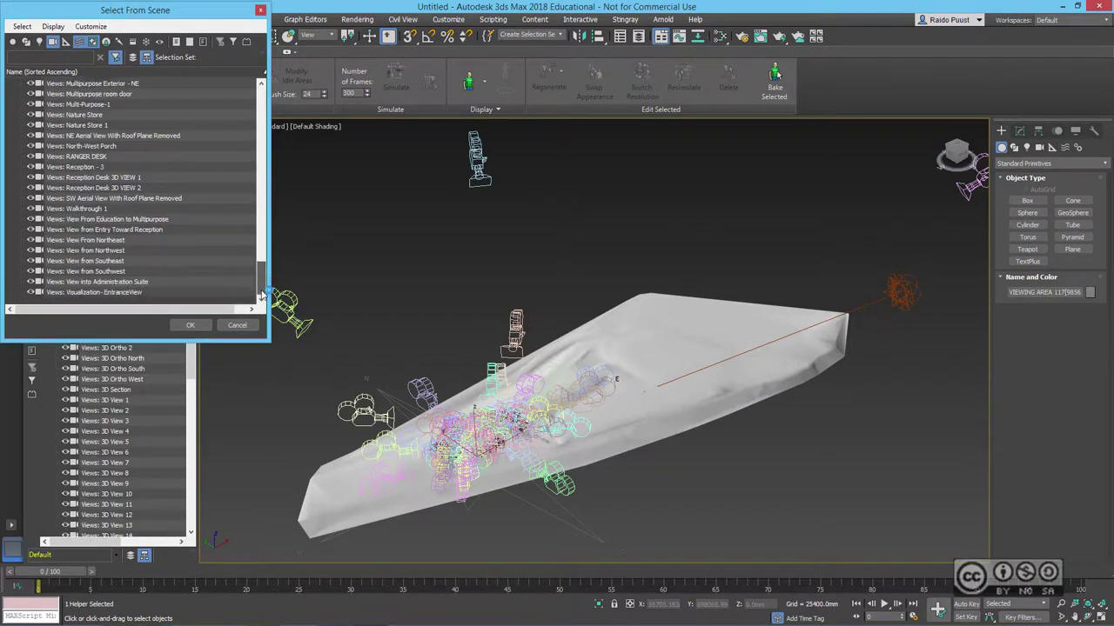
{"action": "left_click", "coordinate": [102, 283], "text": "shift"}
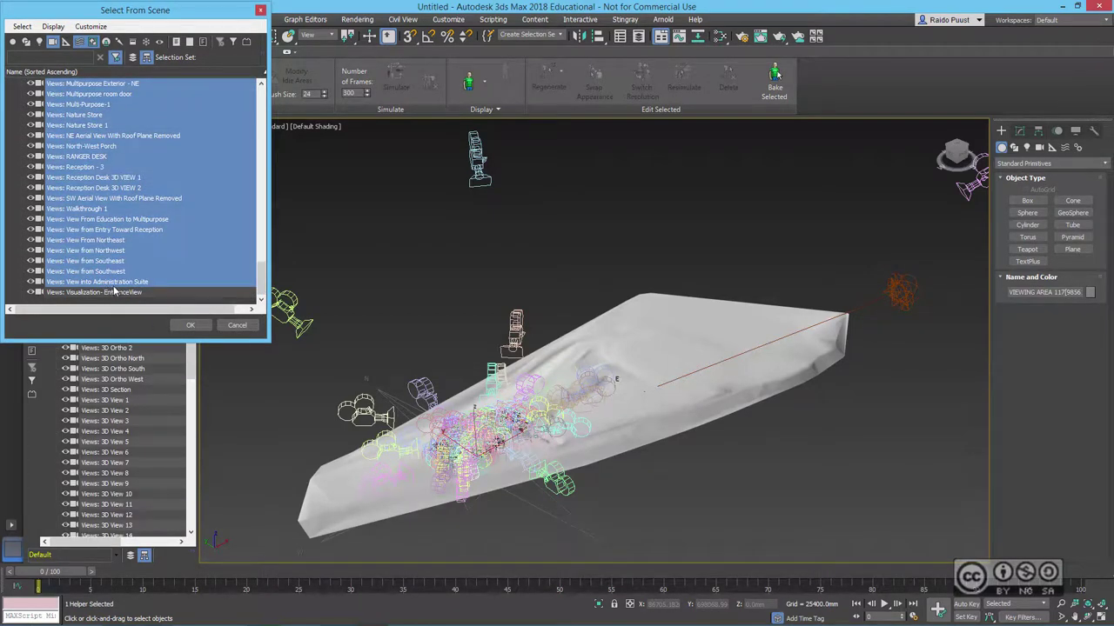
{"action": "left_click", "coordinate": [190, 325]}
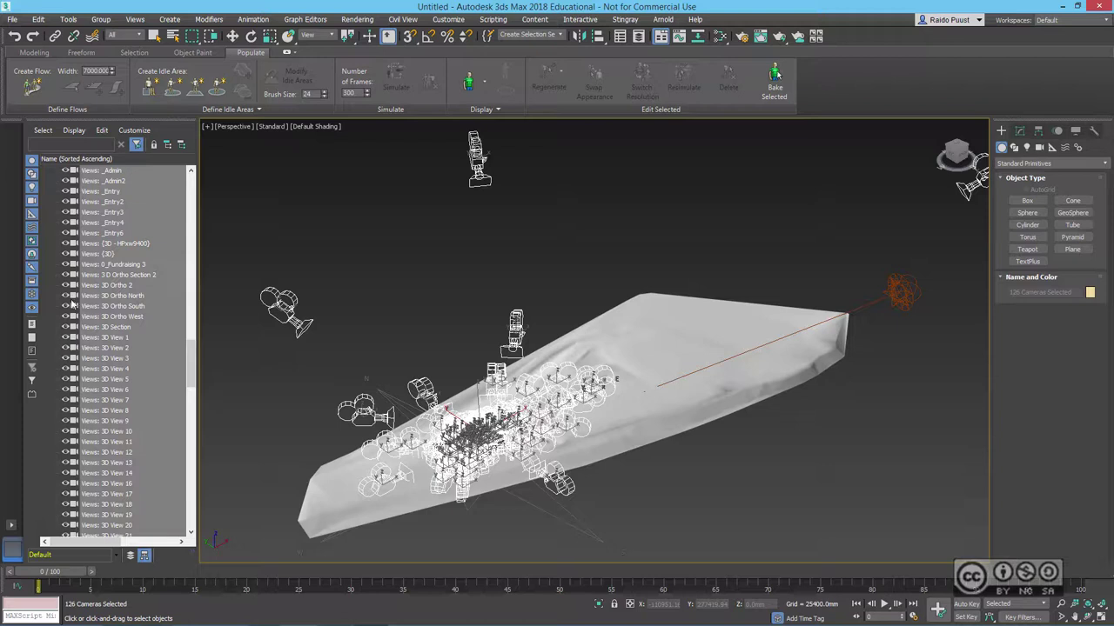
{"action": "left_click", "coordinate": [66, 346]}
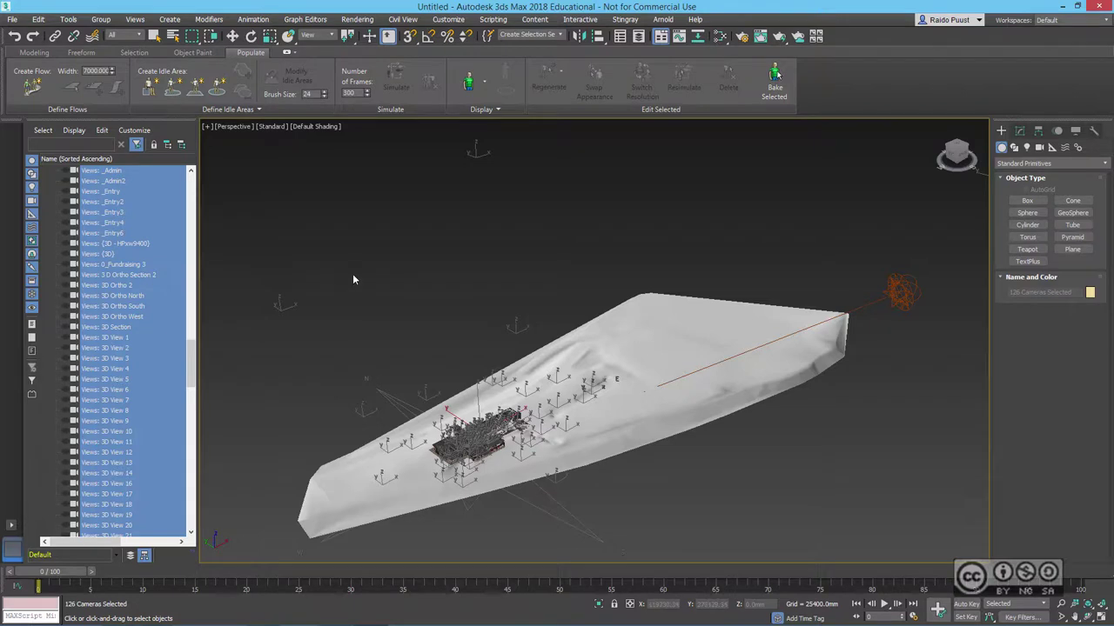
Deselect the cameras, then zoom in and orbit to an angled close-up of the building
{"action": "left_click_drag", "start_coordinate": [192, 366], "coordinate": [202, 520]}
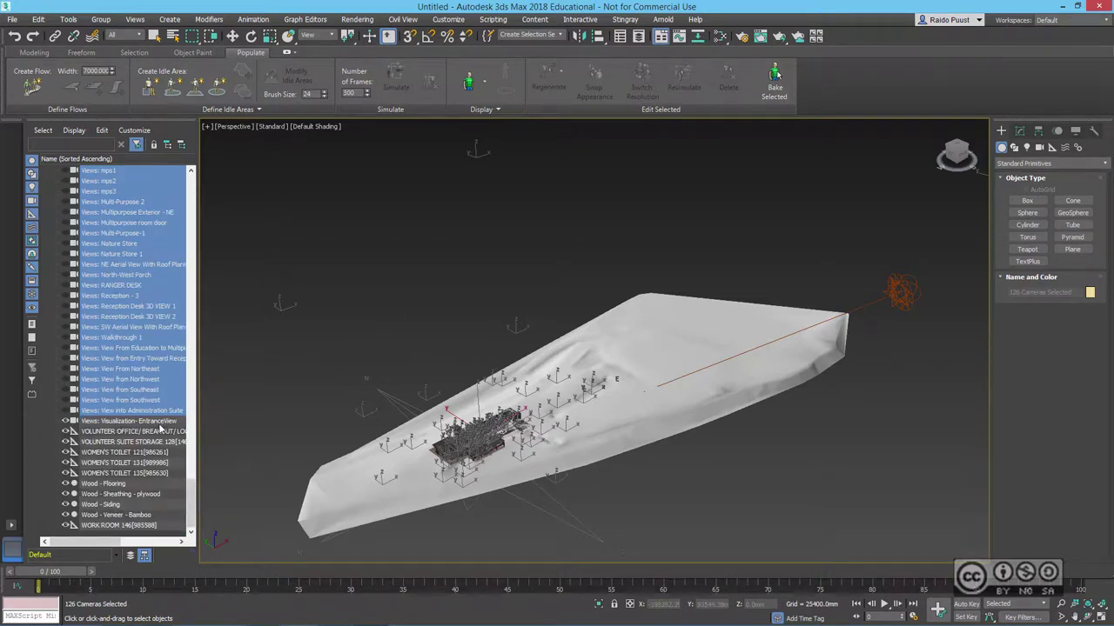
{"action": "left_click", "coordinate": [365, 217]}
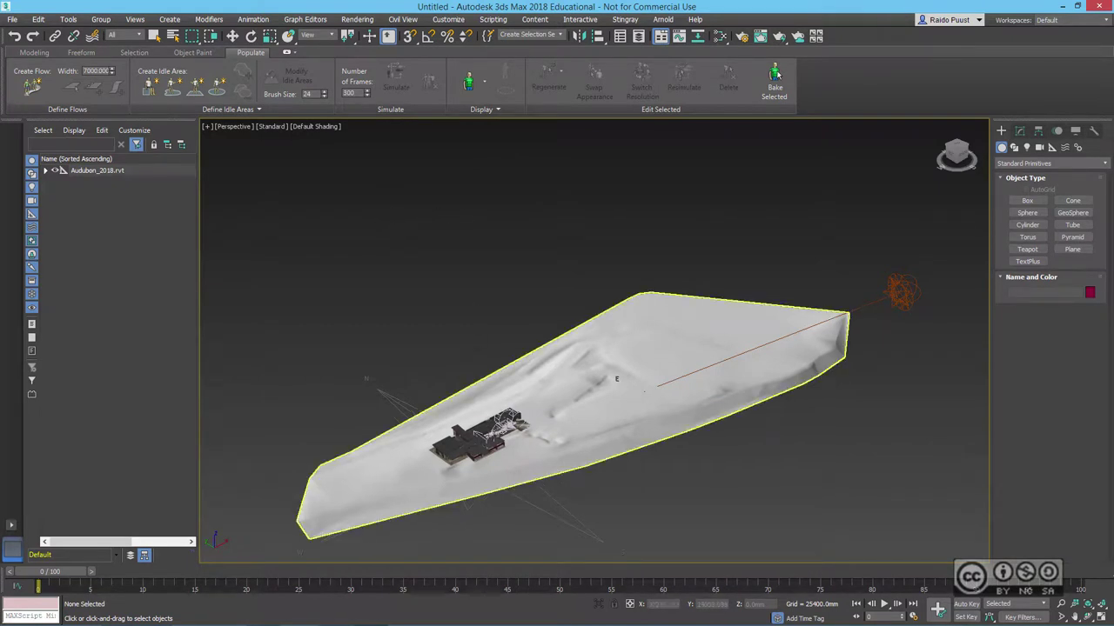
{"action": "scroll", "coordinate": [451, 459], "scroll_direction": "up", "scroll_amount": 2}
{"action": "scroll", "coordinate": [450, 458], "scroll_direction": "up", "scroll_amount": 5}
{"action": "scroll", "coordinate": [444, 455], "scroll_direction": "up", "scroll_amount": 3}
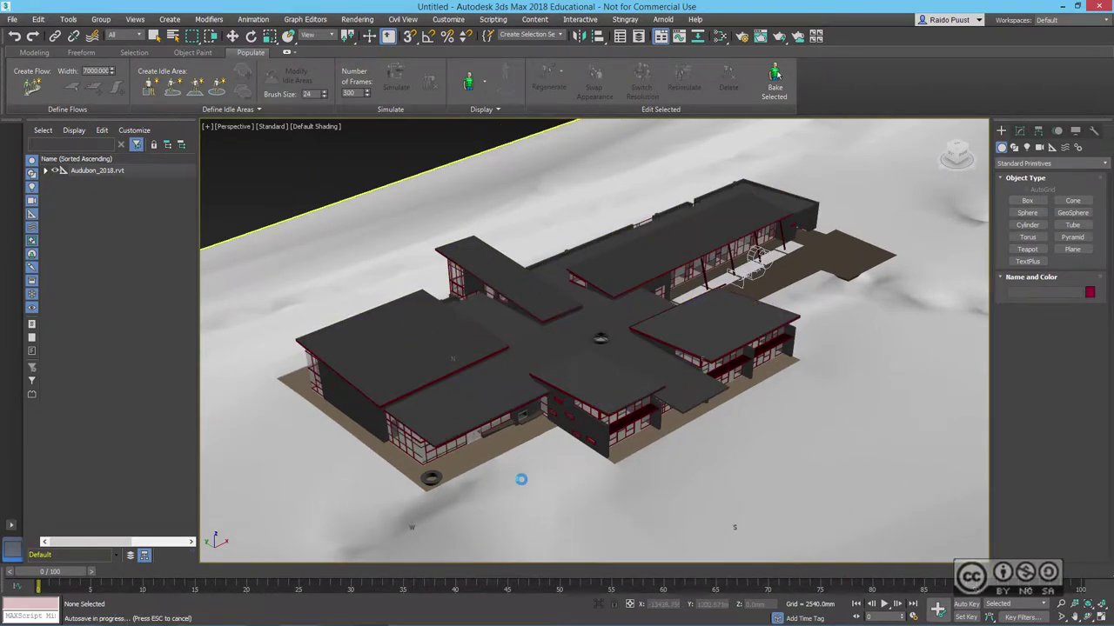
{"action": "scroll", "coordinate": [521, 479], "scroll_direction": "up", "scroll_amount": 1}
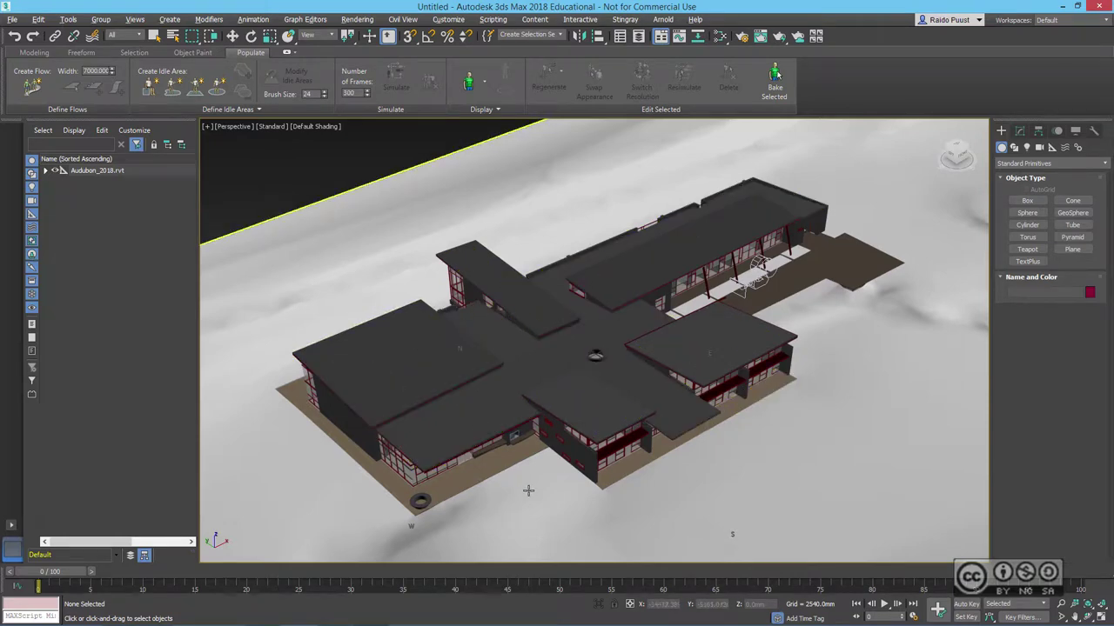
{"action": "mouse_move", "coordinate": [529, 489]}
{"action": "middle_mouse_down", "text": "alt"}
{"action": "mouse_move", "coordinate": [585, 475]}
{"action": "mouse_move", "coordinate": [277, 186]}
{"action": "middle_mouse_up", "text": "alt"}
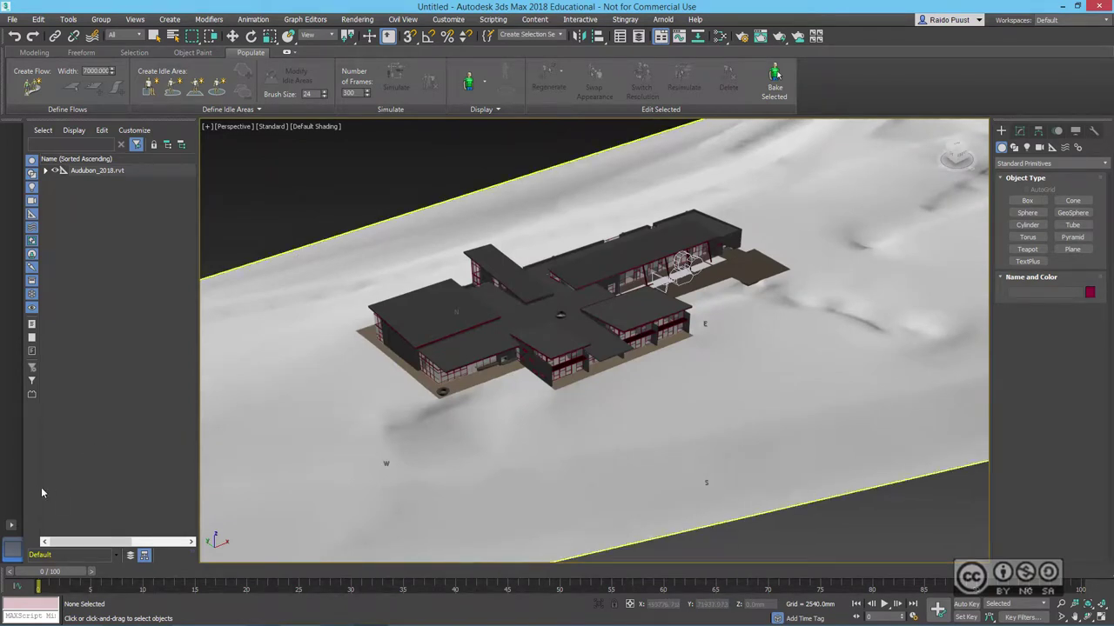
Add a single-viewport layout tab named 'Visualization-Entrance View' and bring up the Select Camera list
{"action": "left_click", "coordinate": [11, 527]}
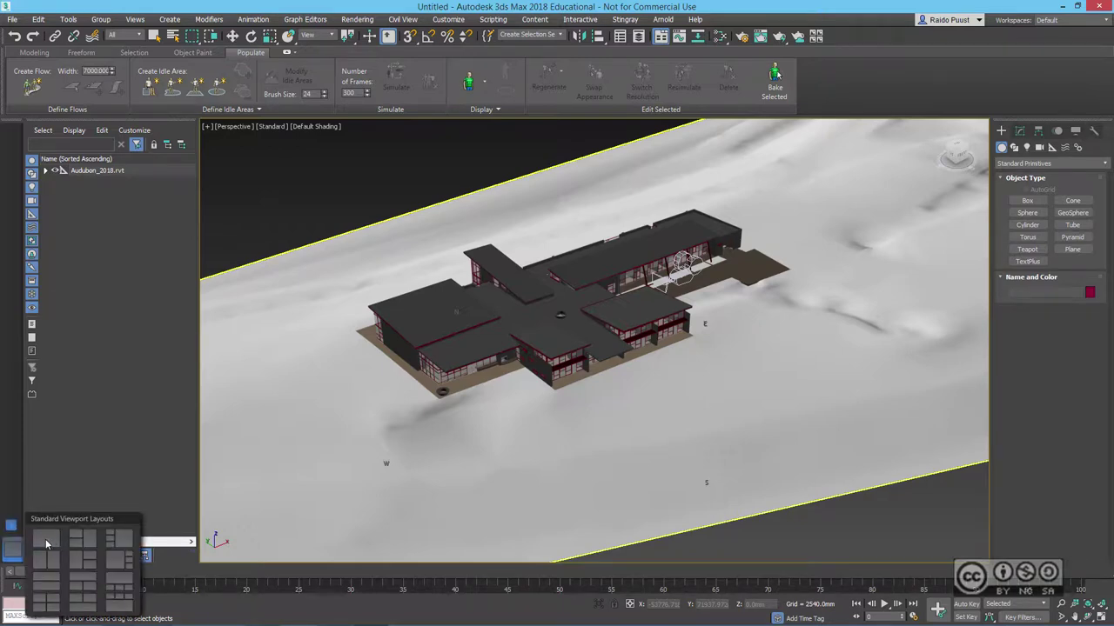
{"action": "left_click", "coordinate": [46, 543]}
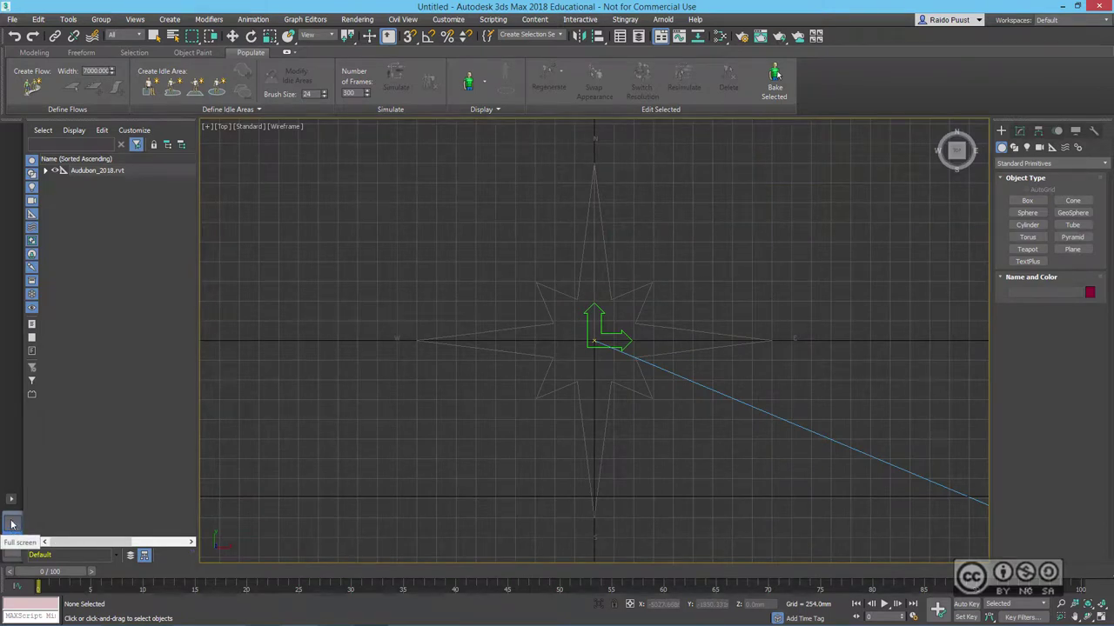
{"action": "right_click", "coordinate": [12, 524]}
{"action": "left_click", "coordinate": [75, 524]}
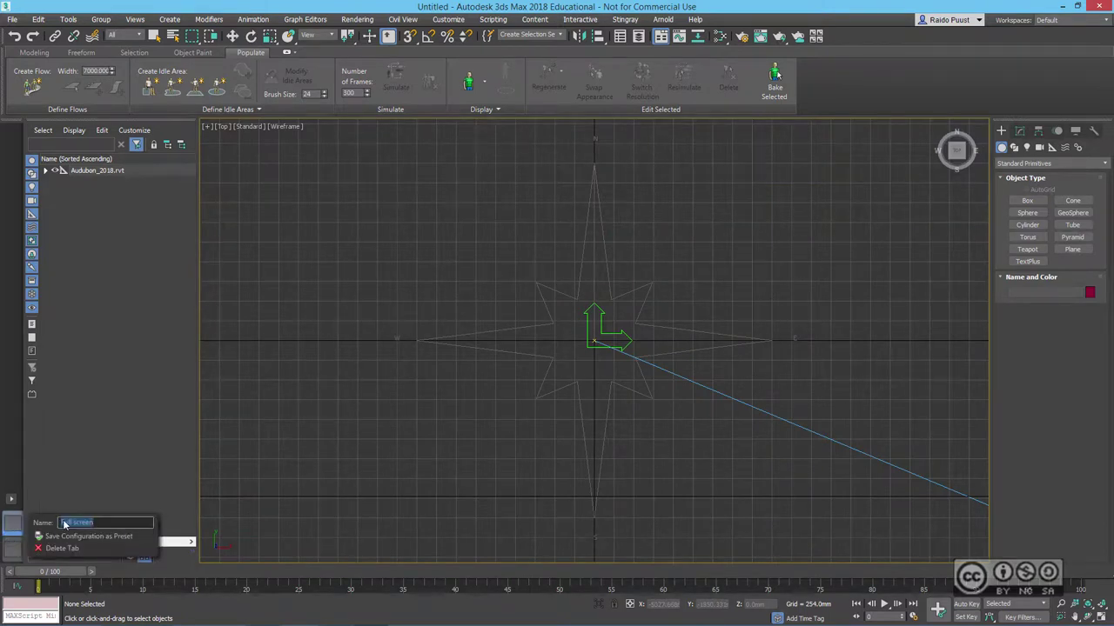
{"action": "type", "text": "Visual"}
{"action": "type", "text": "ization-Entrance View"}
{"action": "left_click", "coordinate": [334, 255]}
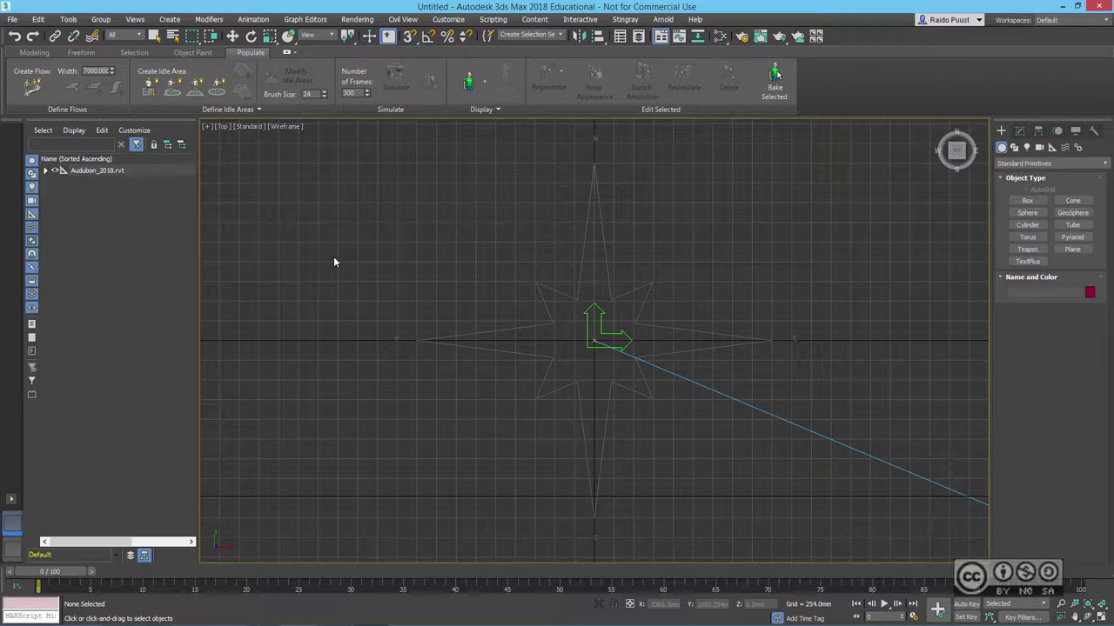
{"action": "key", "text": "c"}
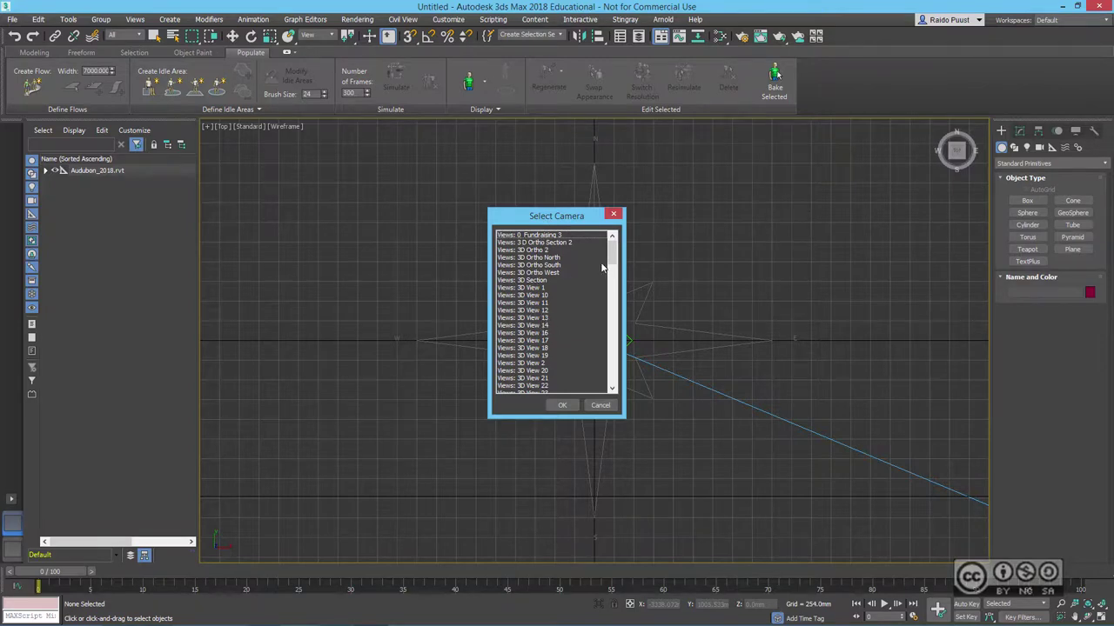
View through the Visualization- EntranceView camera and switch the viewport to High Quality shading
{"action": "left_click_drag", "start_coordinate": [612, 254], "coordinate": [611, 385]}
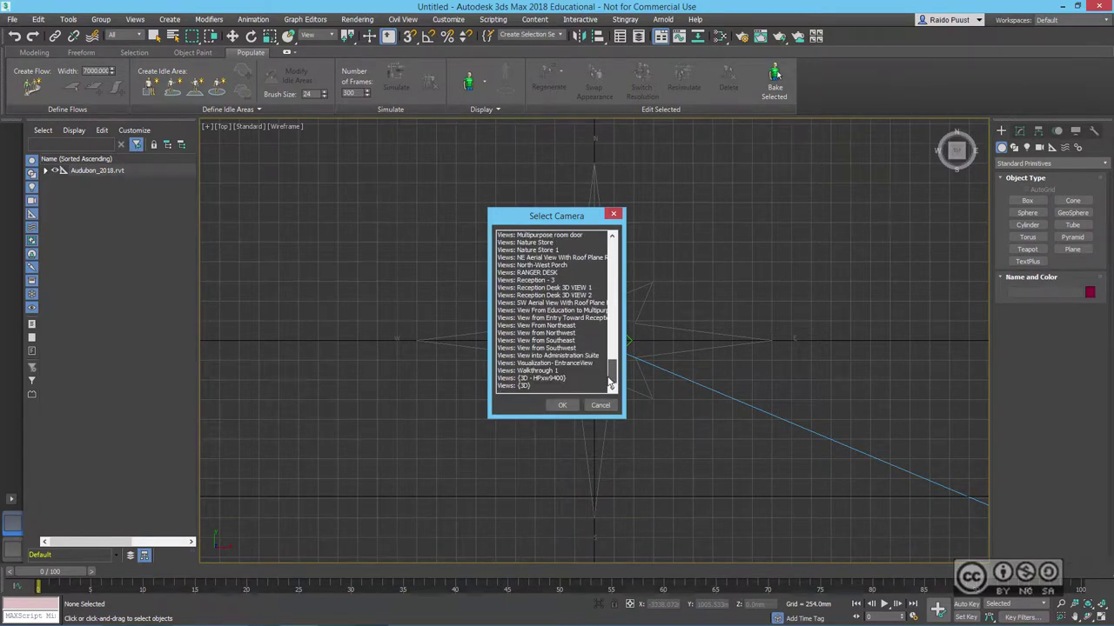
{"action": "left_click", "coordinate": [534, 364]}
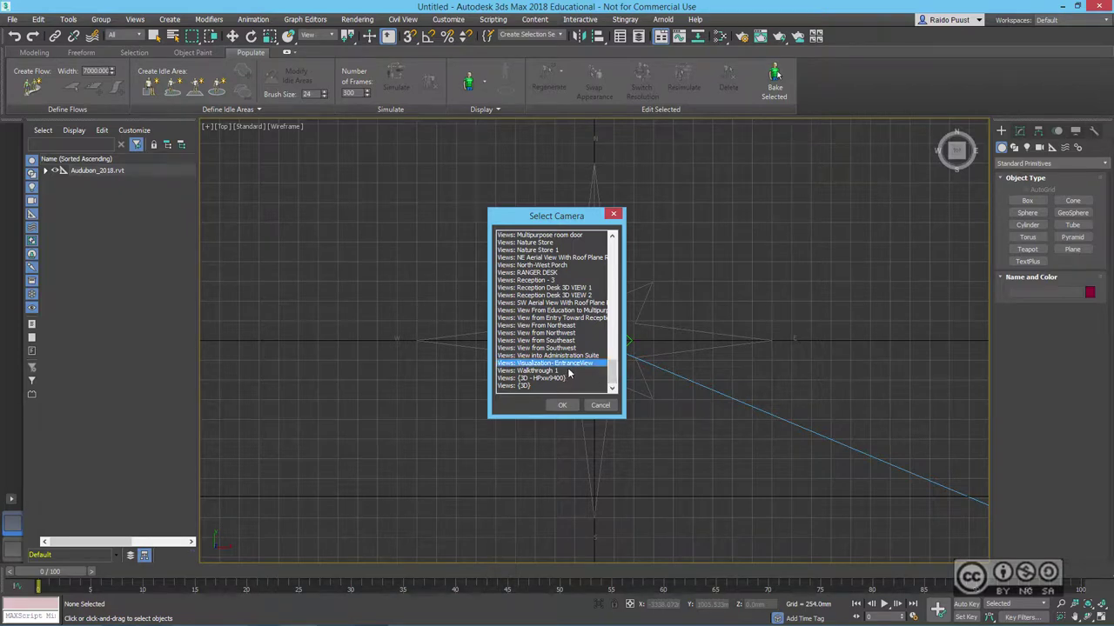
{"action": "left_click", "coordinate": [562, 406]}
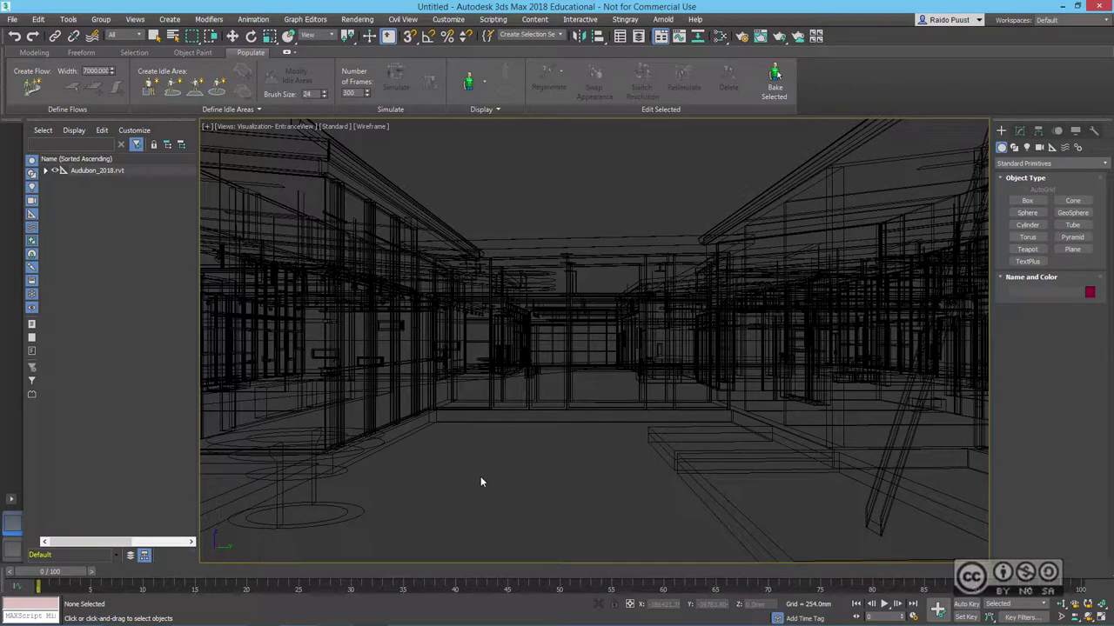
{"action": "key", "text": "F3"}
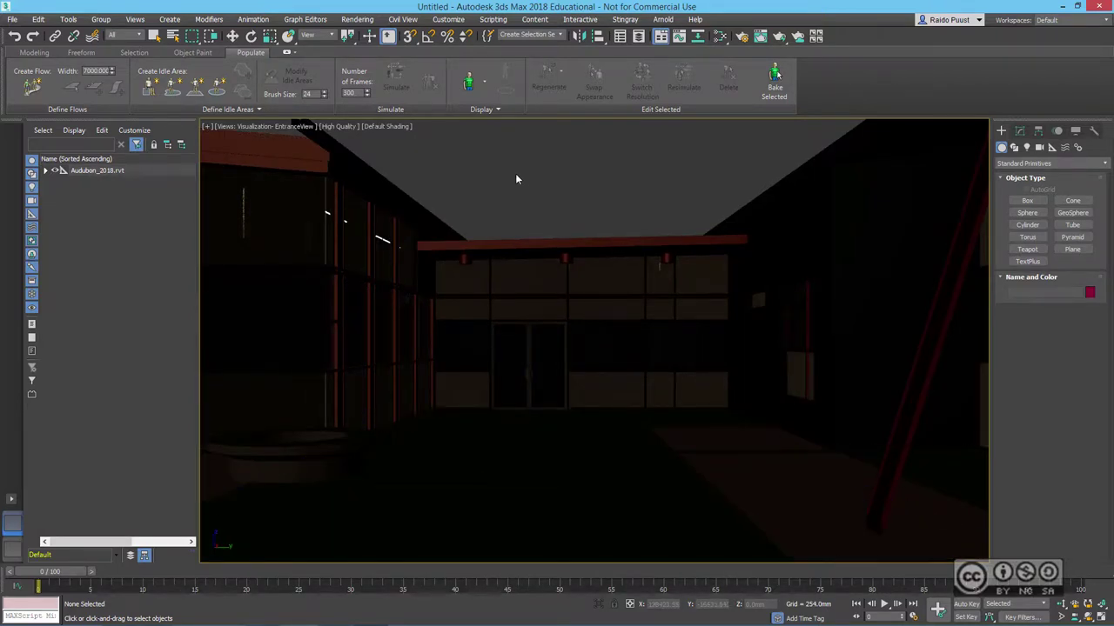
Switch the viewport to Model Assist shading and turn off viewport shadows
{"action": "left_click", "coordinate": [391, 127]}
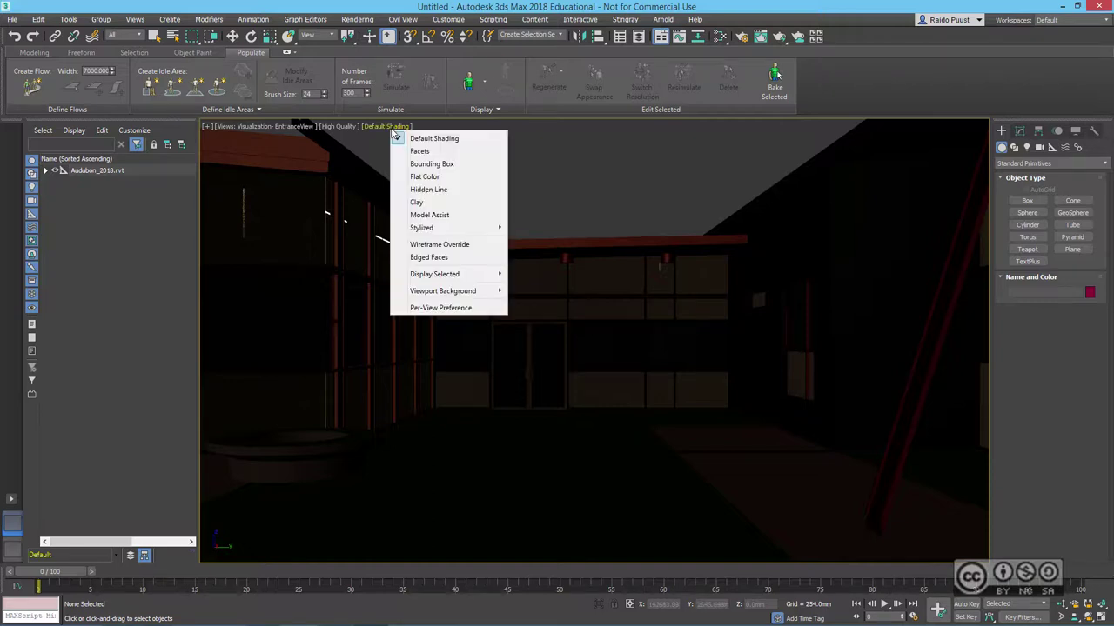
{"action": "left_click", "coordinate": [428, 217]}
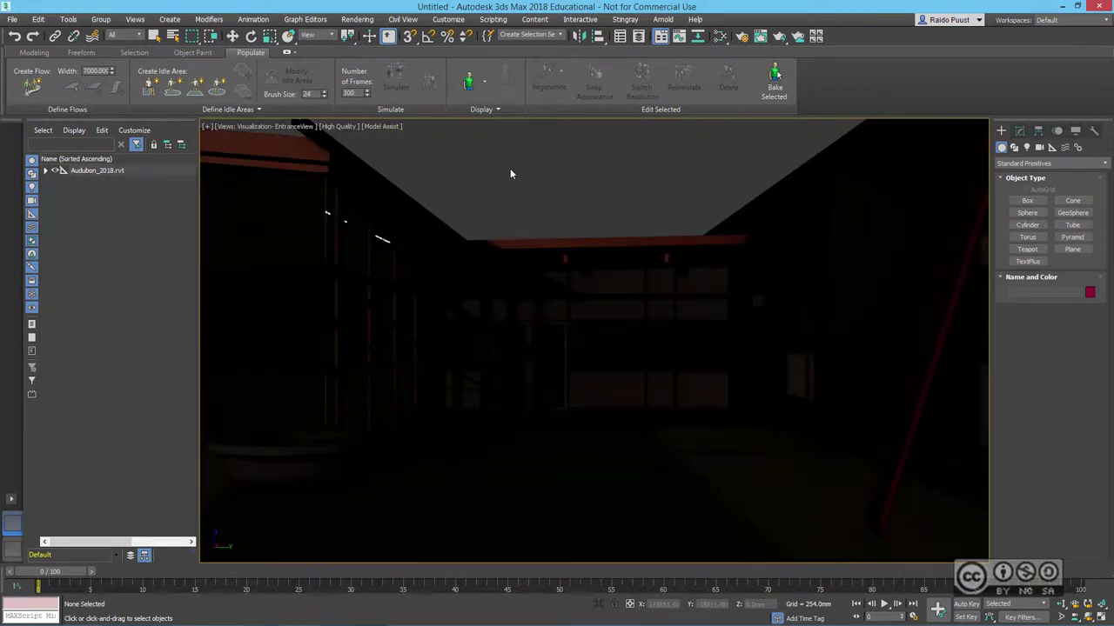
{"action": "left_click", "coordinate": [345, 129]}
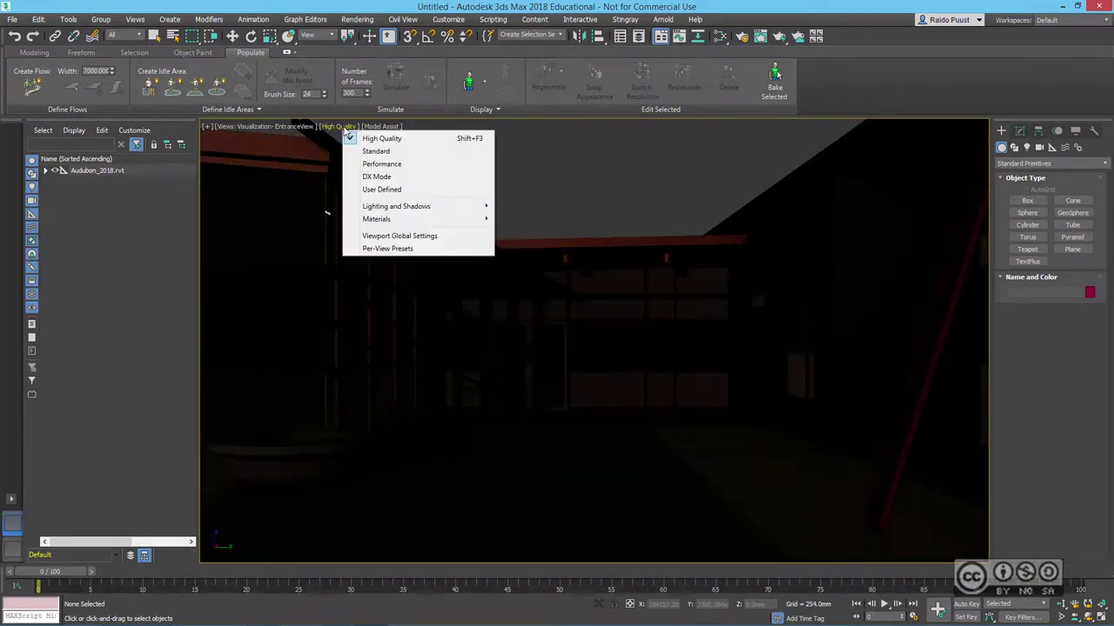
{"action": "left_click", "coordinate": [393, 189]}
{"action": "left_click", "coordinate": [341, 127]}
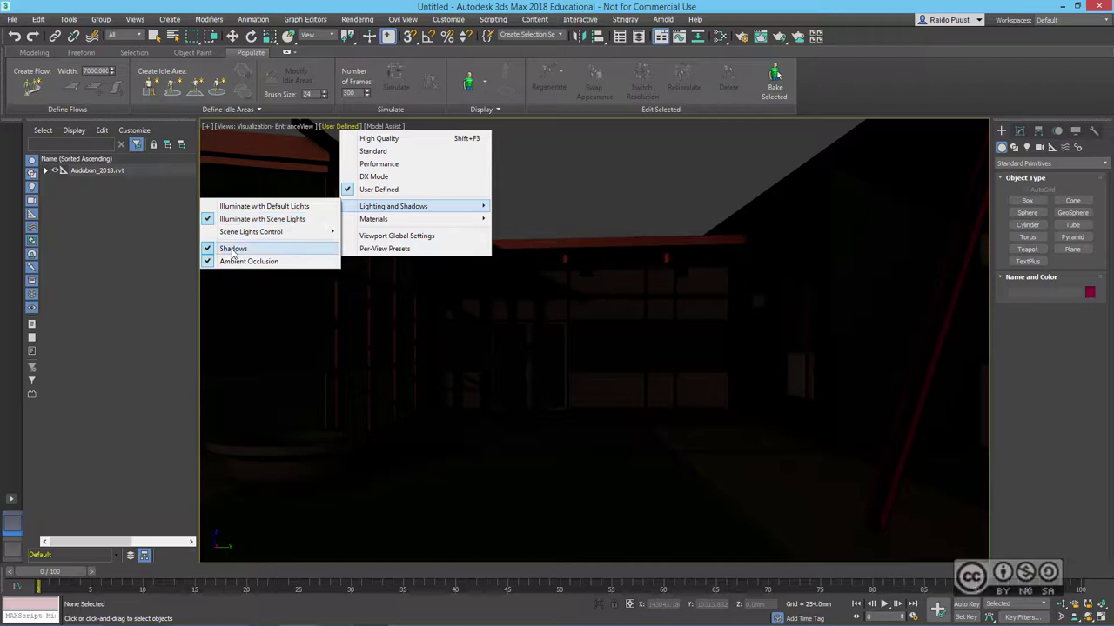
{"action": "left_click", "coordinate": [233, 250]}
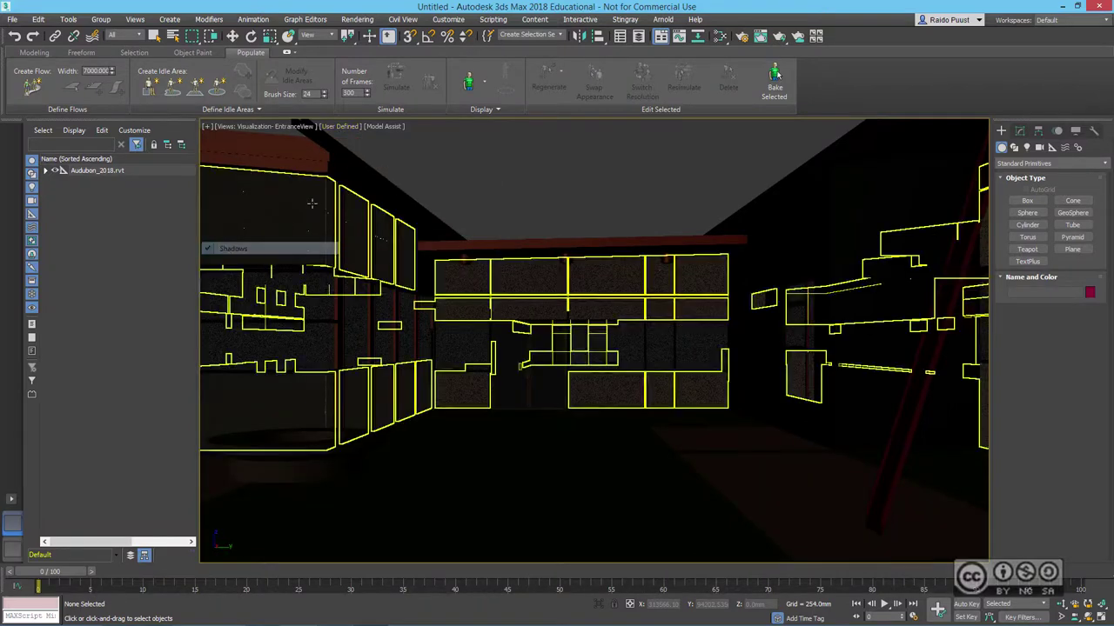
Turn off ambient occlusion and use the Environment Background as the viewport backdrop
{"action": "left_click", "coordinate": [346, 129]}
{"action": "mouse_move", "coordinate": [391, 206]}
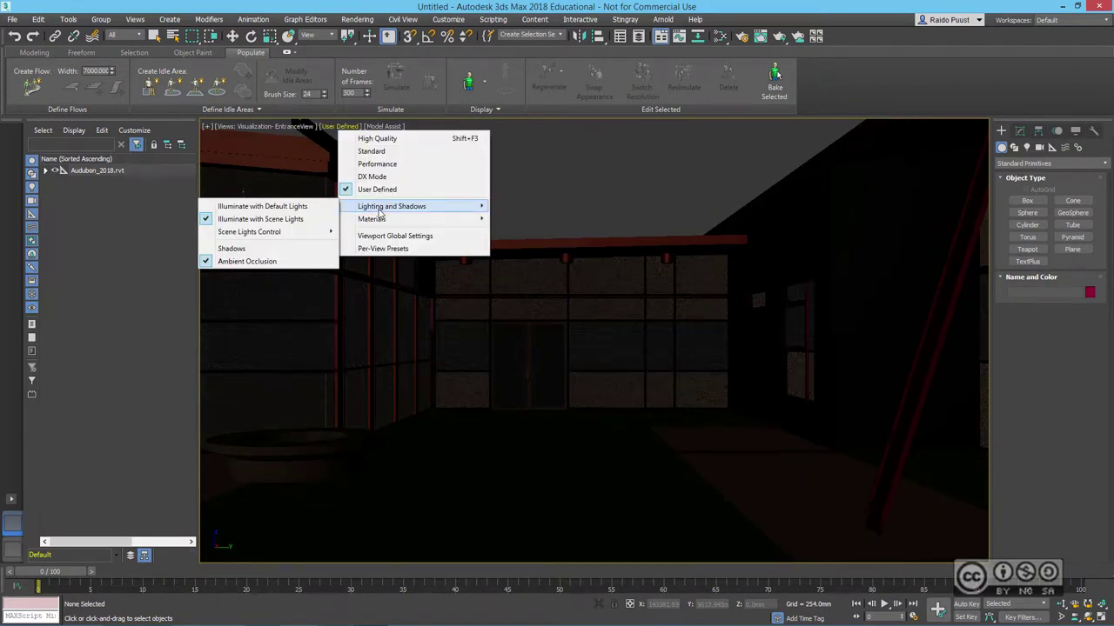
{"action": "left_click", "coordinate": [209, 264]}
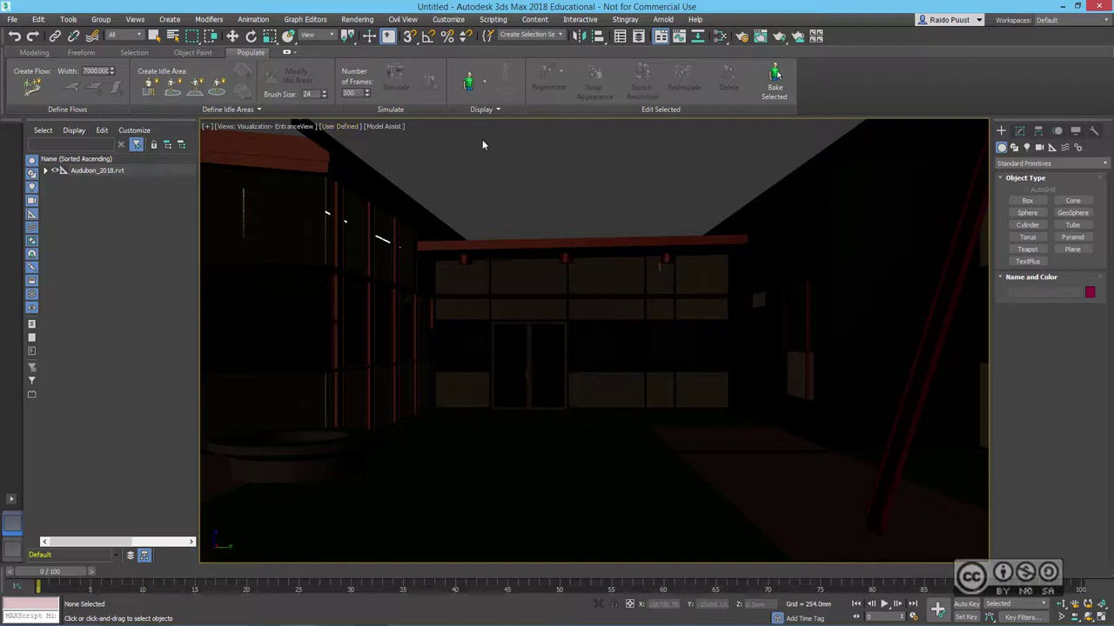
{"action": "left_click", "coordinate": [388, 127]}
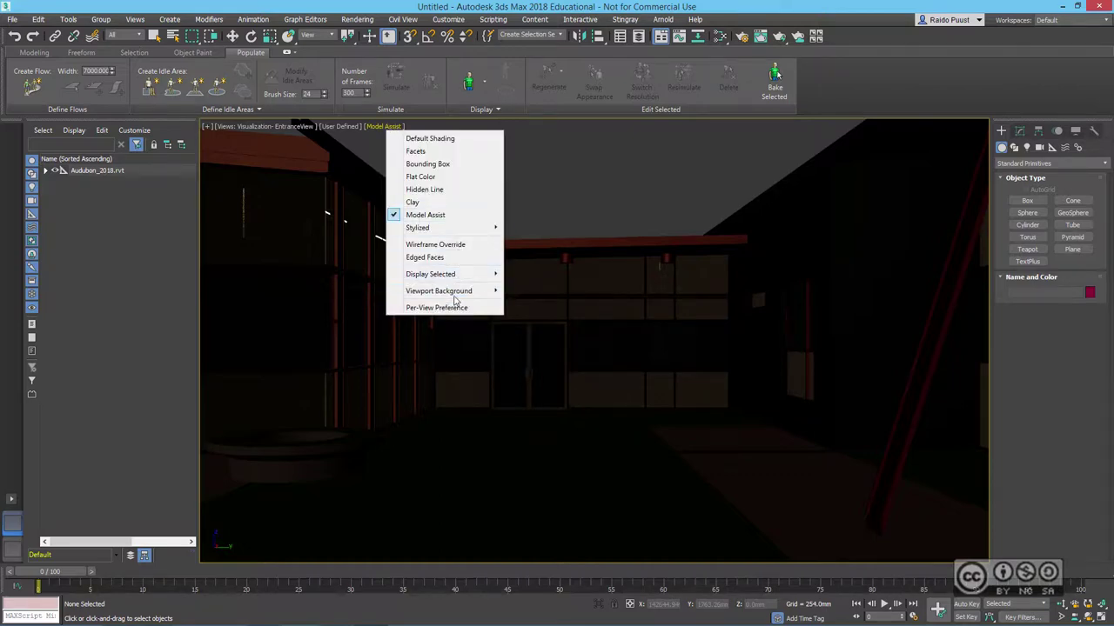
{"action": "mouse_move", "coordinate": [439, 291]}
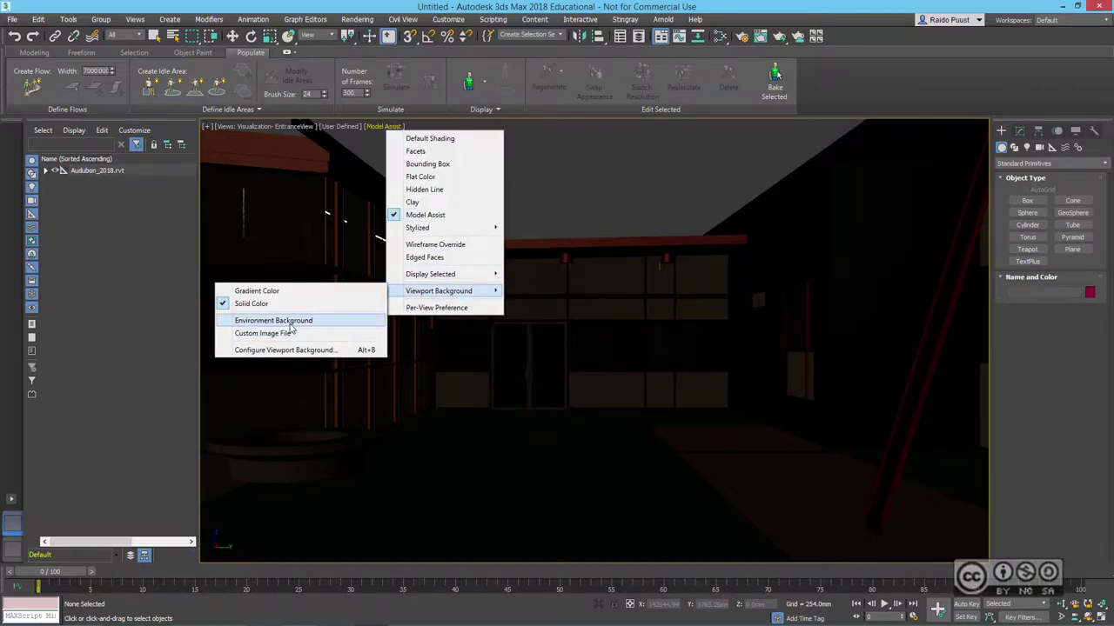
{"action": "left_click", "coordinate": [291, 324]}
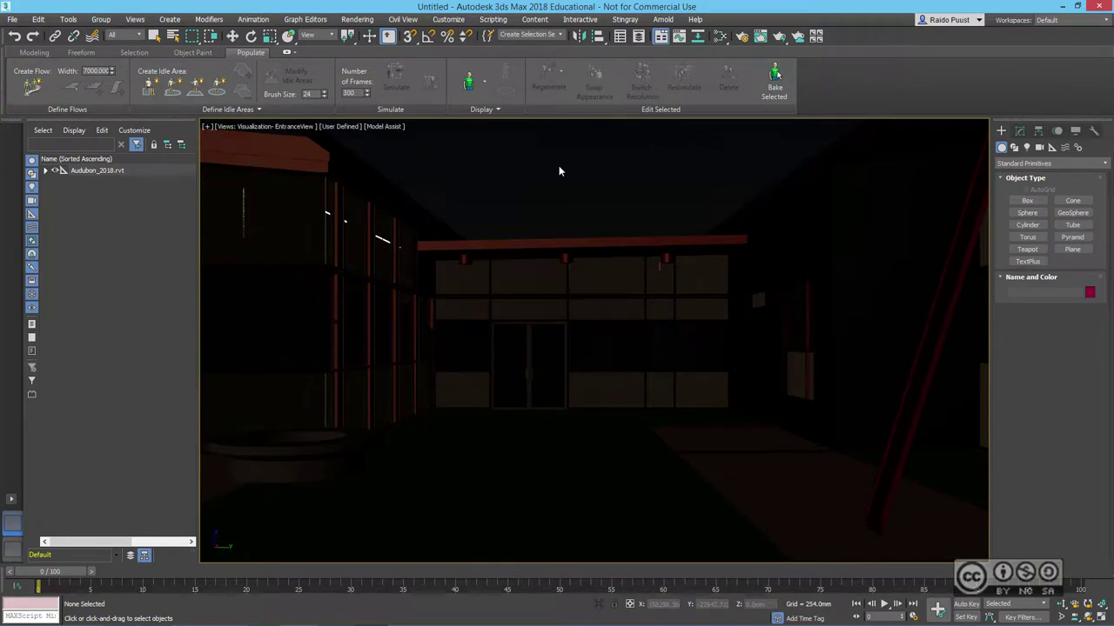
Keep Physical Camera Exposure Control, set EV compensation to 13.0, and render a preview
{"action": "key", "text": "8"}
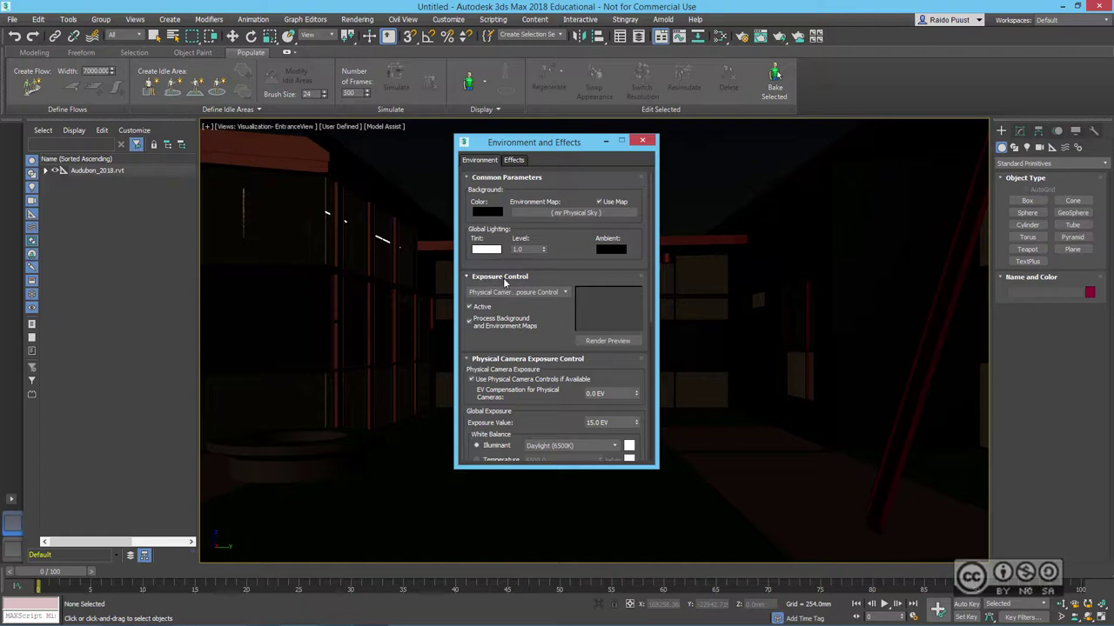
{"action": "left_click", "coordinate": [566, 293]}
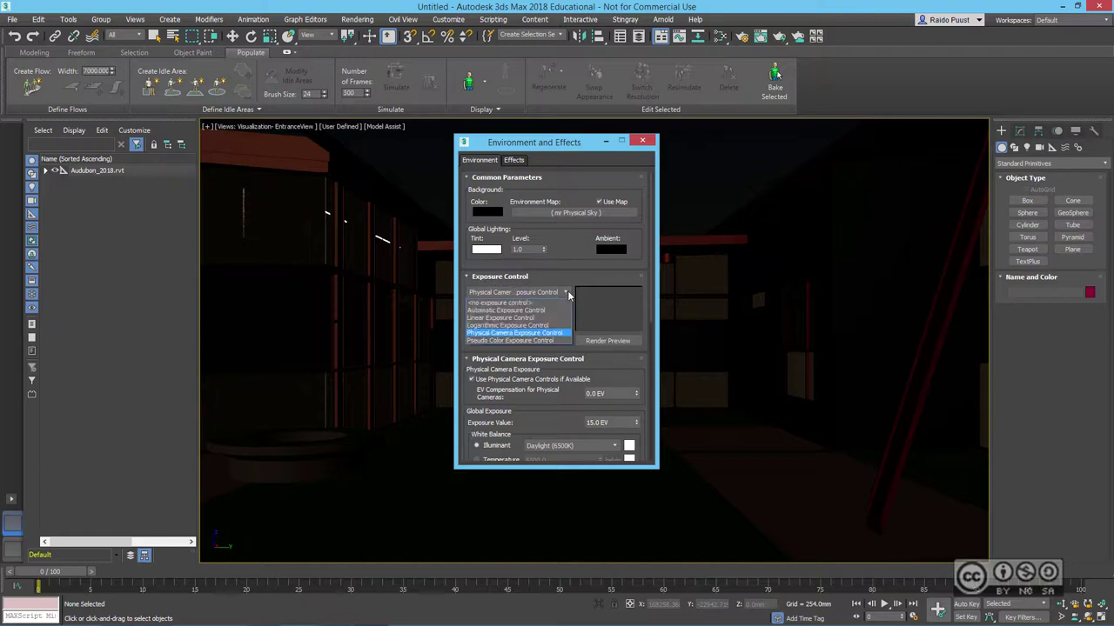
{"action": "left_click", "coordinate": [554, 335]}
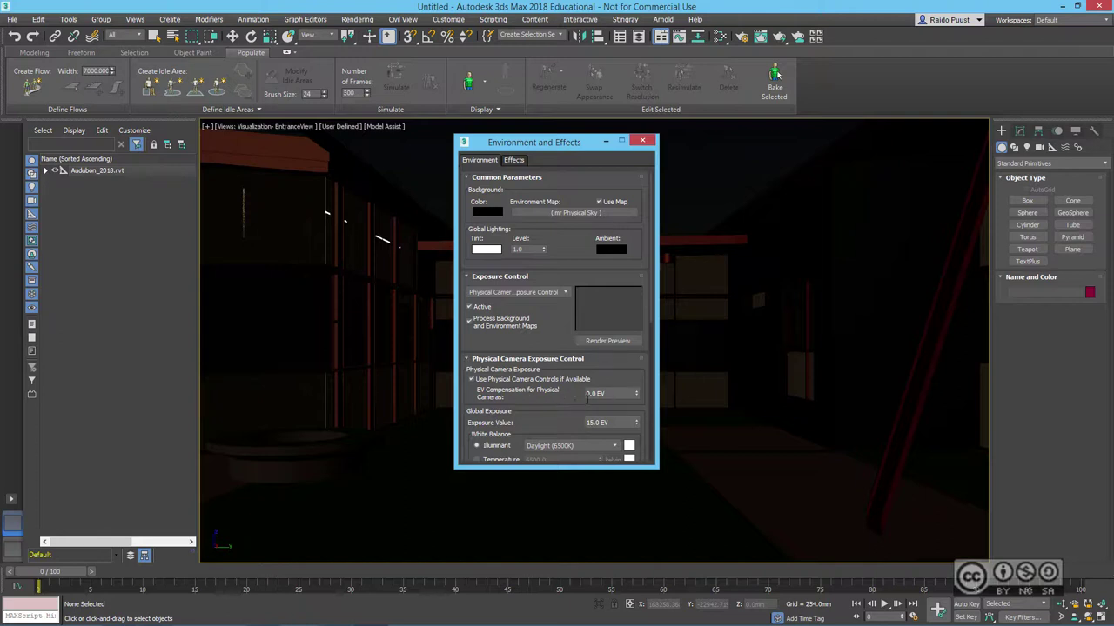
{"action": "left_click", "coordinate": [615, 394]}
{"action": "type", "text": "1.3"}
{"action": "key", "text": "Return"}
{"action": "left_click", "coordinate": [591, 341]}
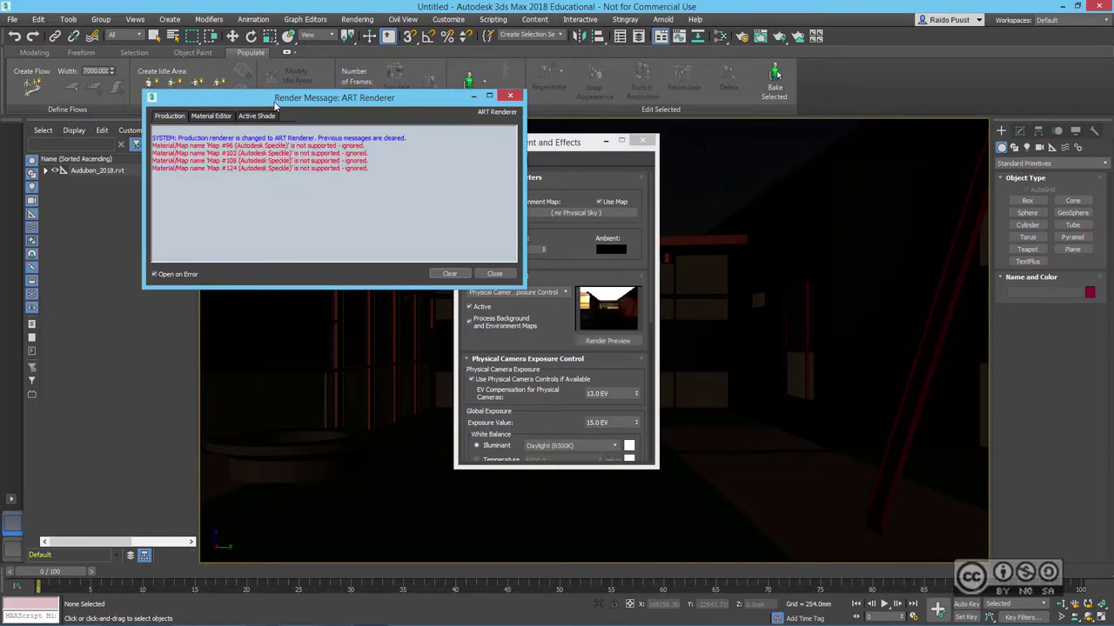
{"action": "left_click", "coordinate": [510, 98]}
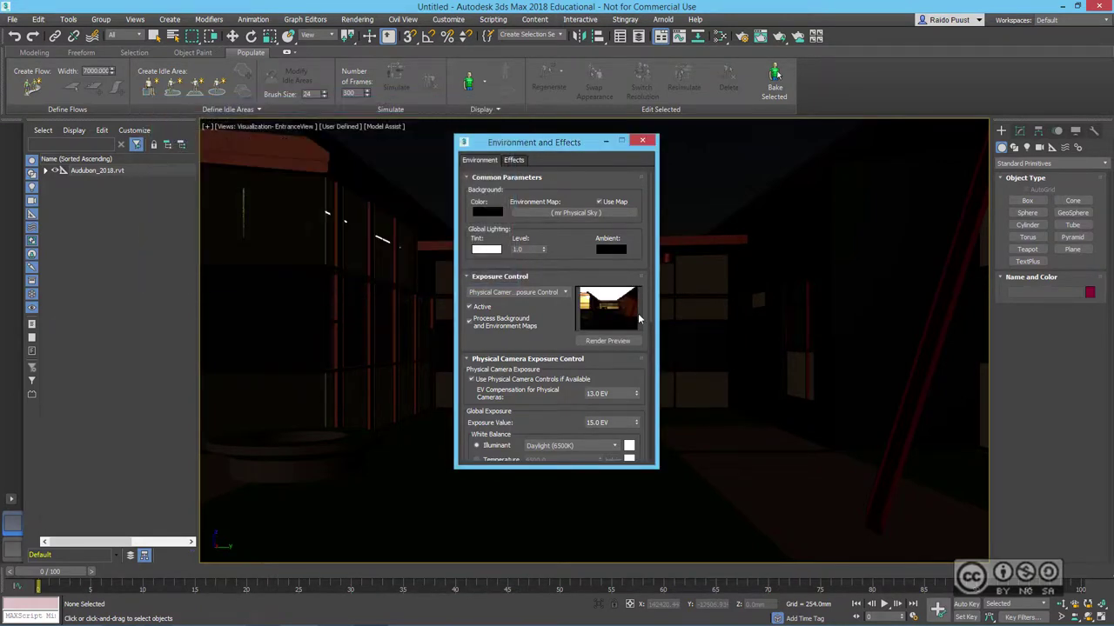
{"action": "left_click", "coordinate": [642, 141]}
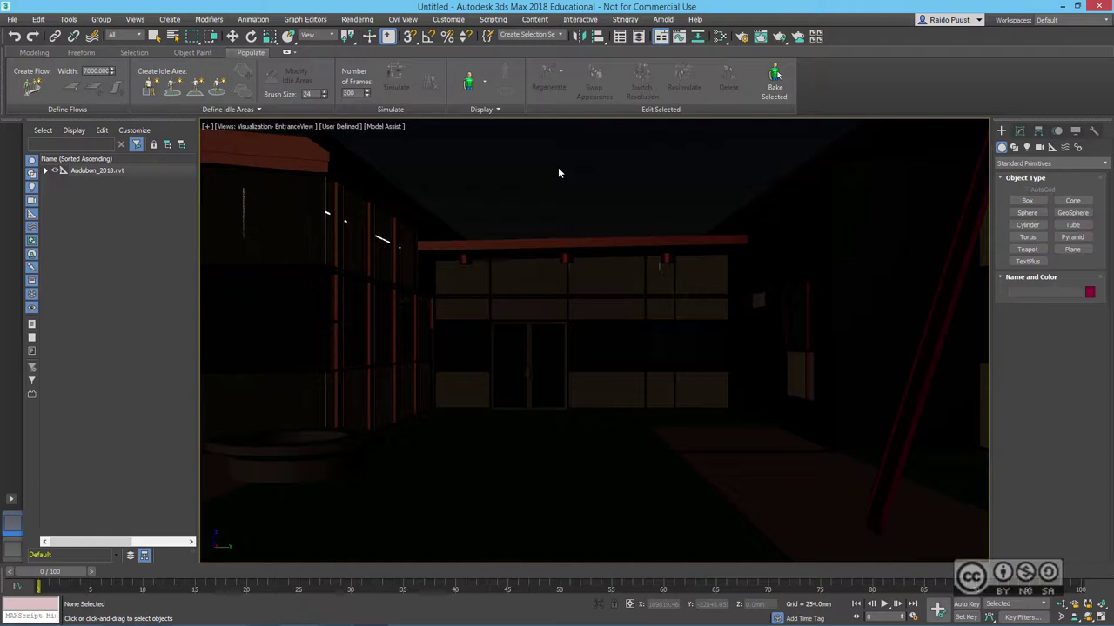
Show the safe frame and choose the HDTV (video) output preset in Render Setup
{"action": "key", "text": "shift+f"}
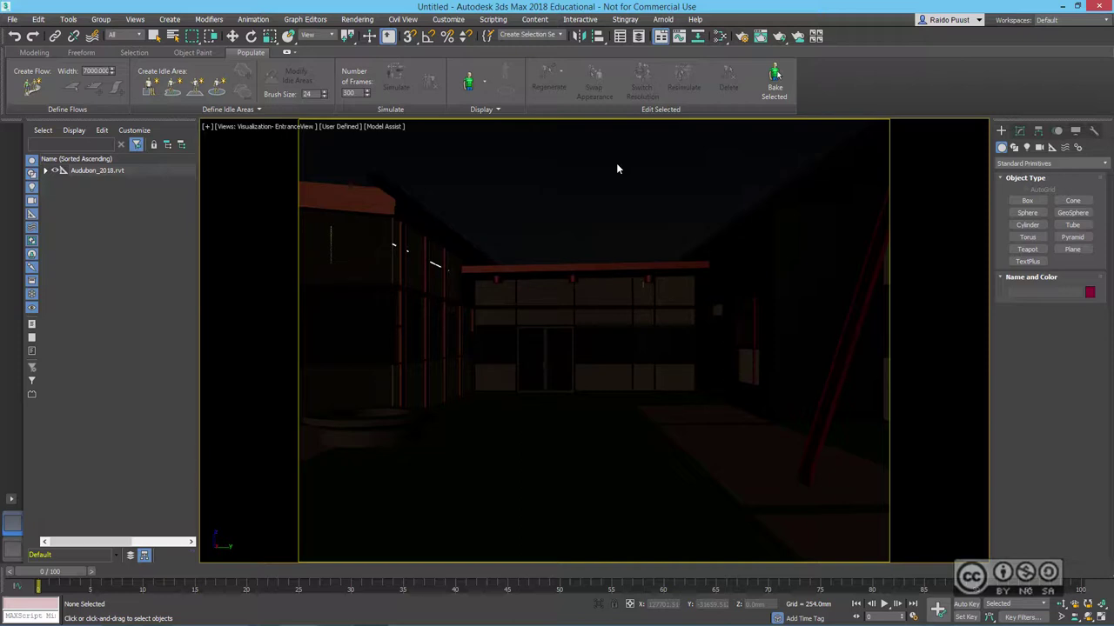
{"action": "left_click", "coordinate": [358, 19]}
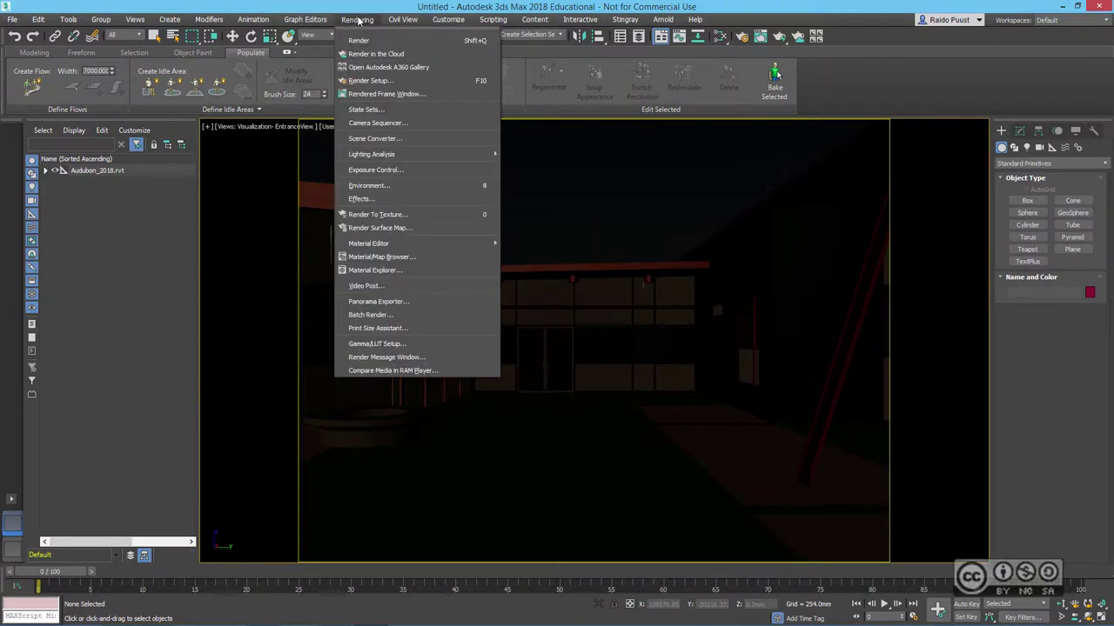
{"action": "left_click", "coordinate": [371, 80]}
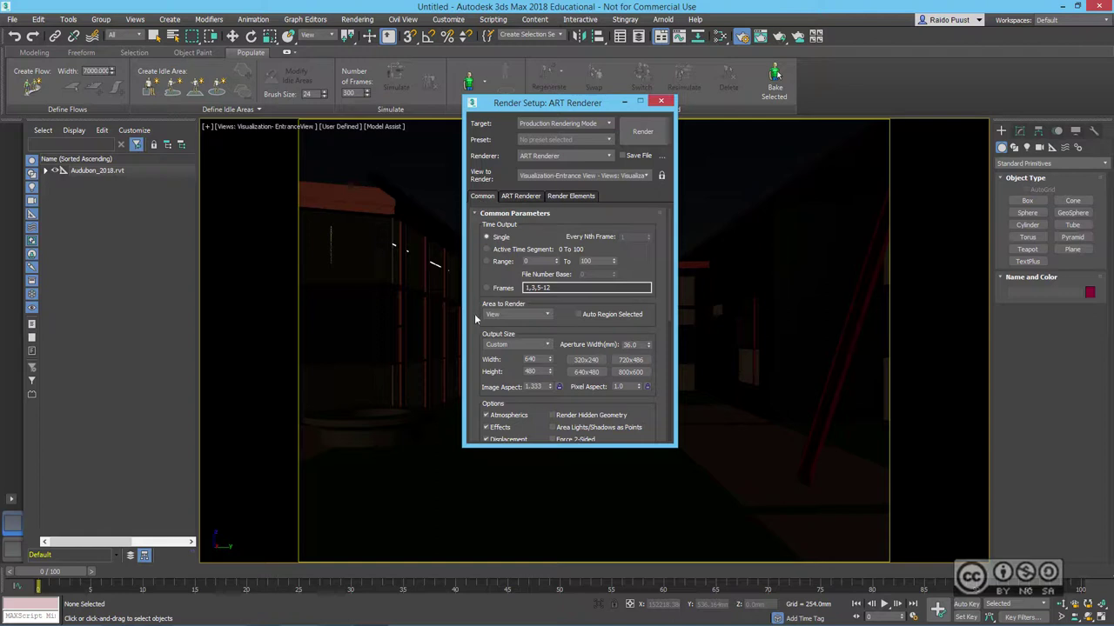
{"action": "left_click", "coordinate": [547, 344]}
{"action": "left_click", "coordinate": [501, 491]}
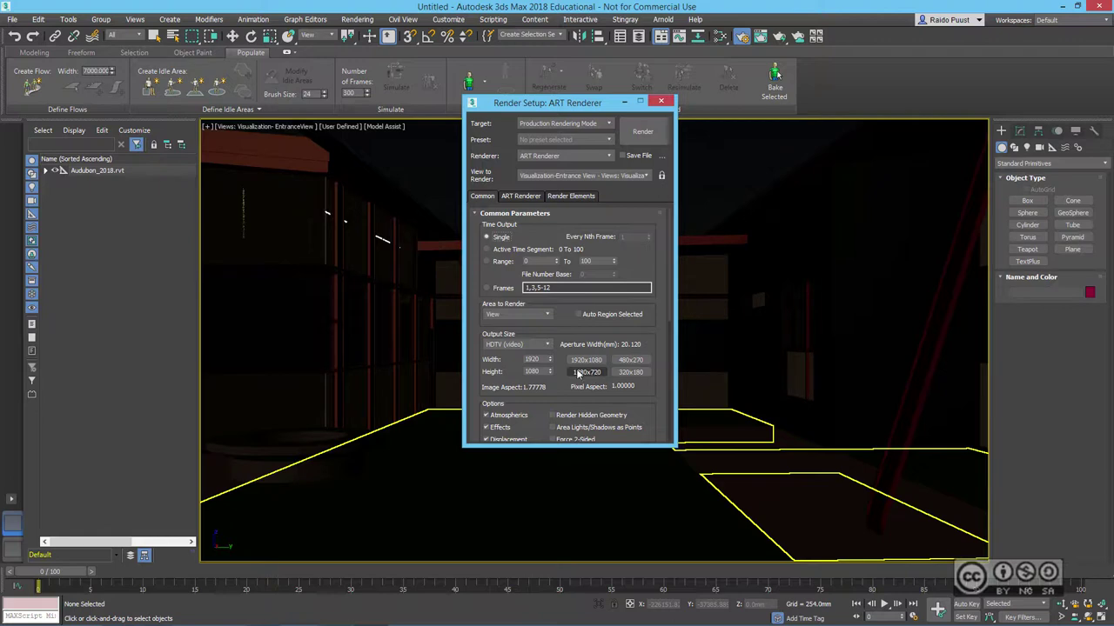
Set the output size to 1280x720 and keep ART Renderer as the renderer
{"action": "left_click", "coordinate": [589, 371]}
{"action": "left_click", "coordinate": [589, 372]}
{"action": "left_click", "coordinate": [610, 158]}
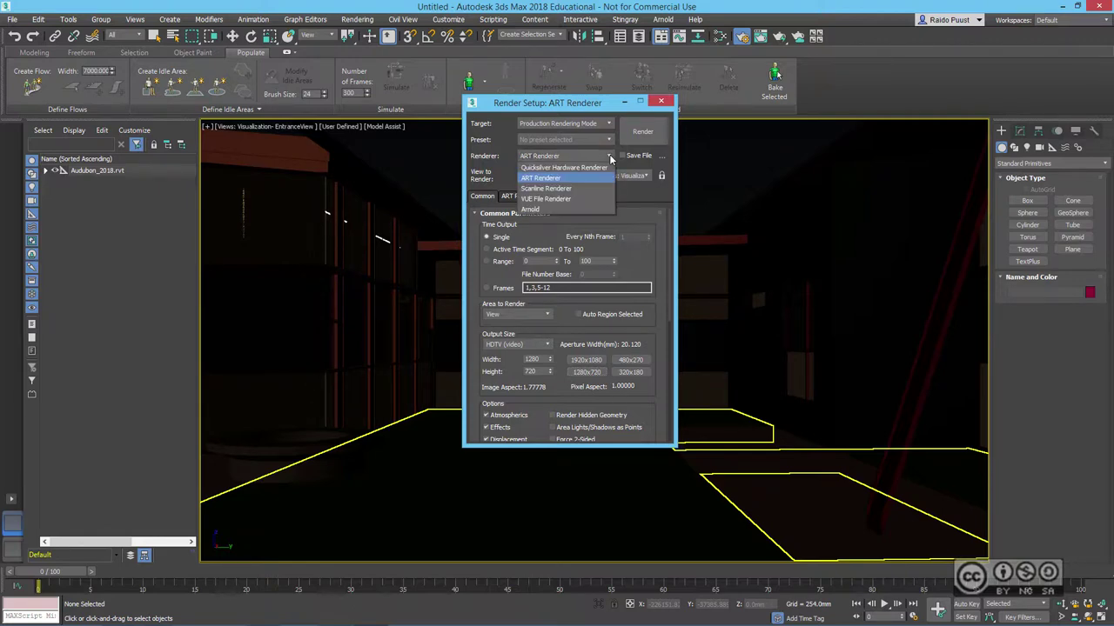
{"action": "left_click", "coordinate": [610, 158]}
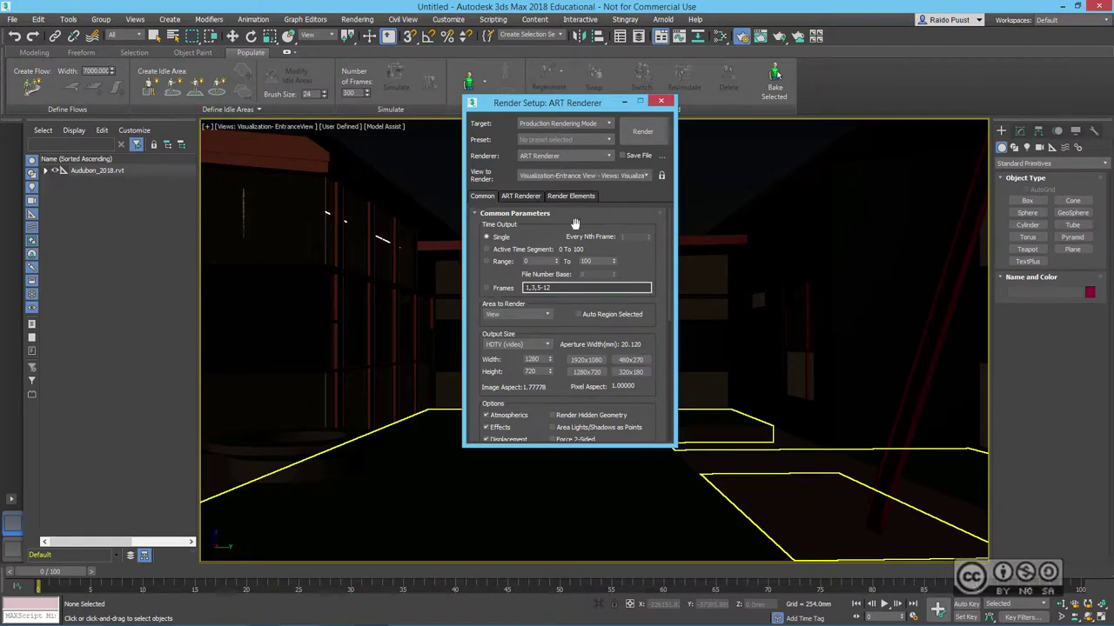
Show the ART Renderer parameters: 20.0 dB target quality with Fast Path Tracing
{"action": "left_click", "coordinate": [525, 199]}
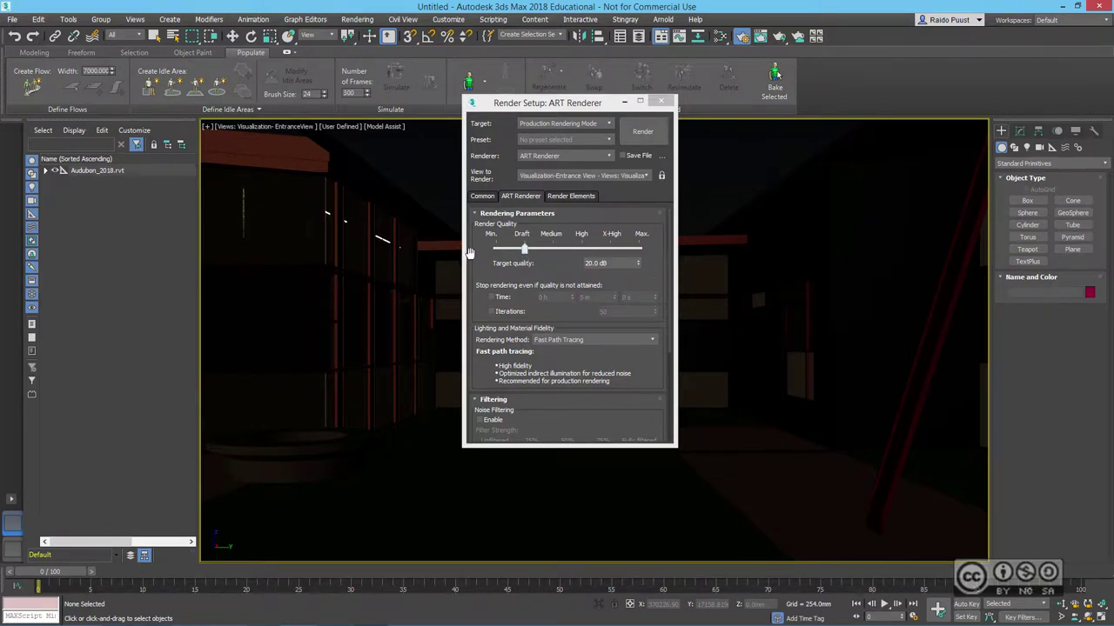
Render the Visualization- EntranceView with ART Renderer, then close the finished frame window
{"action": "left_click", "coordinate": [645, 132]}
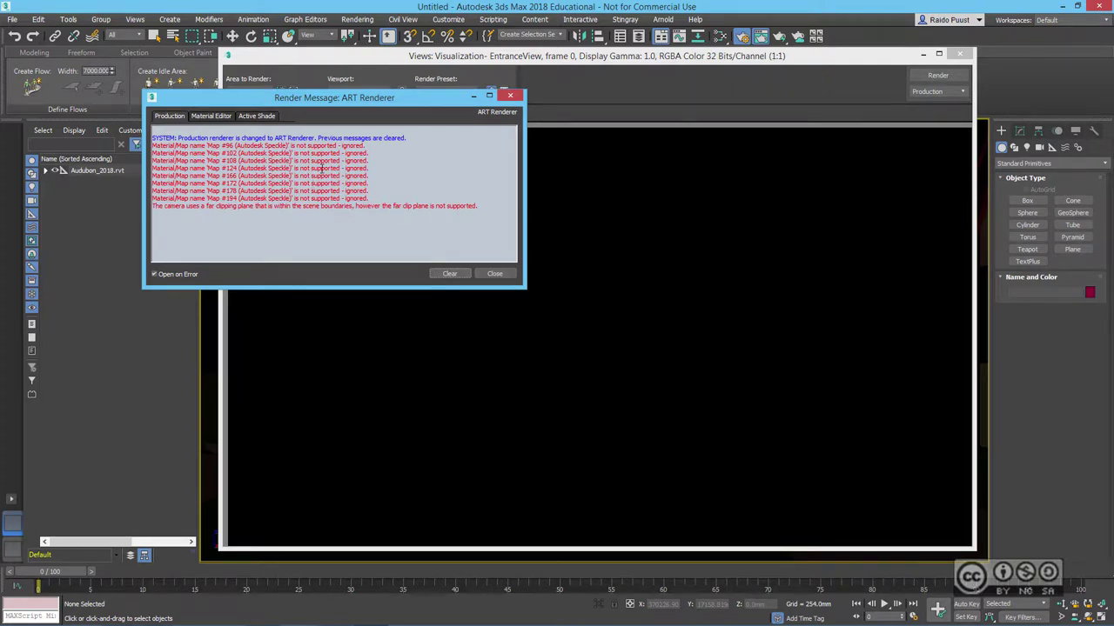
{"action": "left_click", "coordinate": [494, 274]}
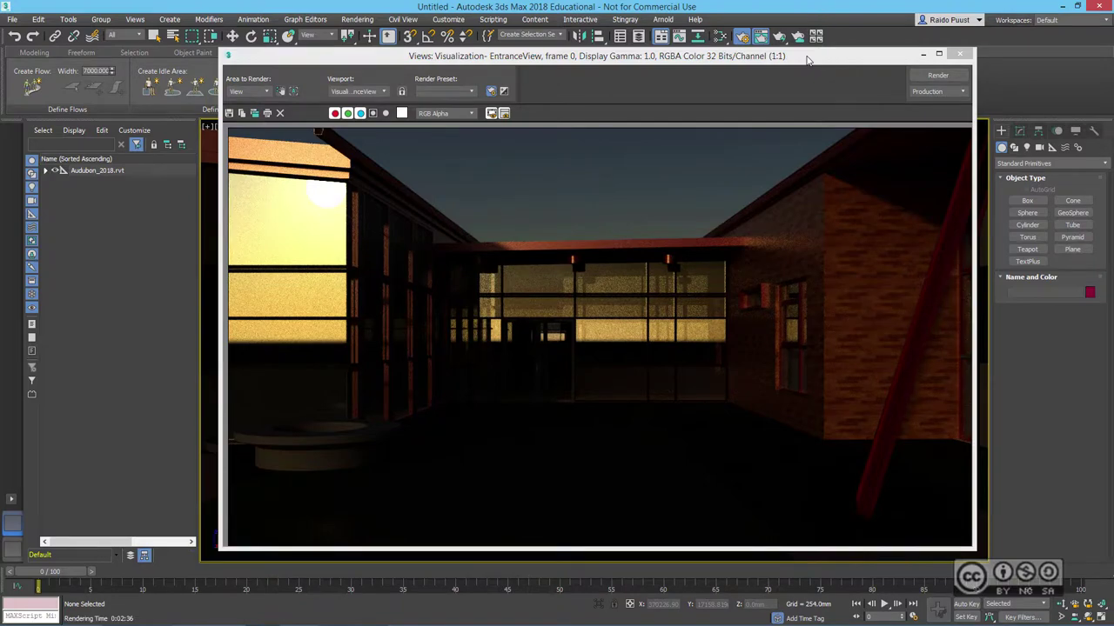
{"action": "left_click", "coordinate": [954, 56]}
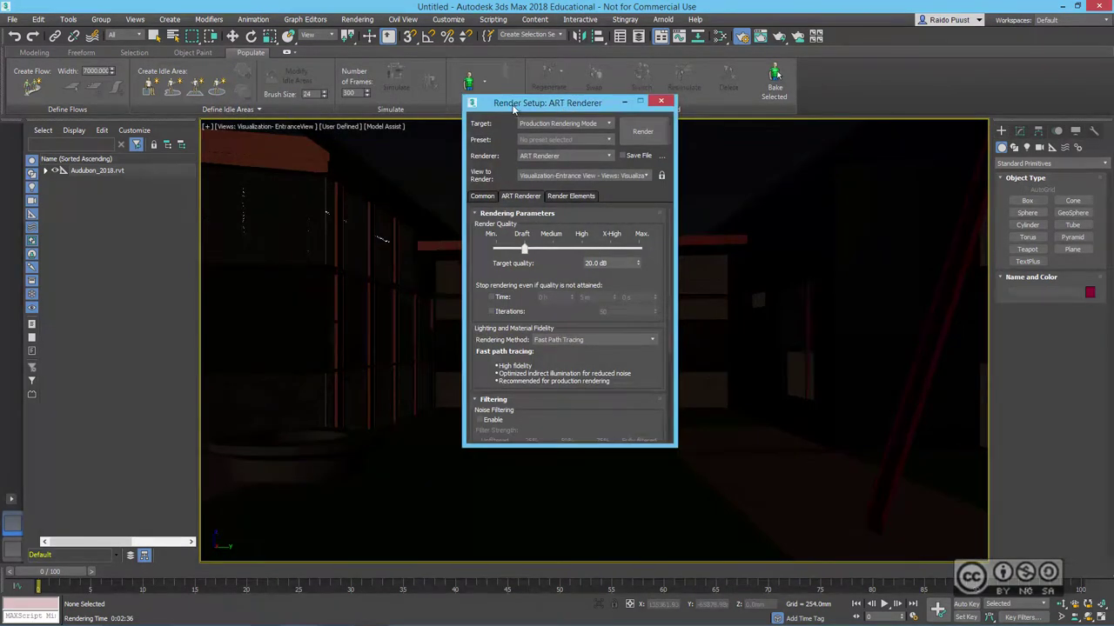
{"action": "left_click", "coordinate": [660, 101]}
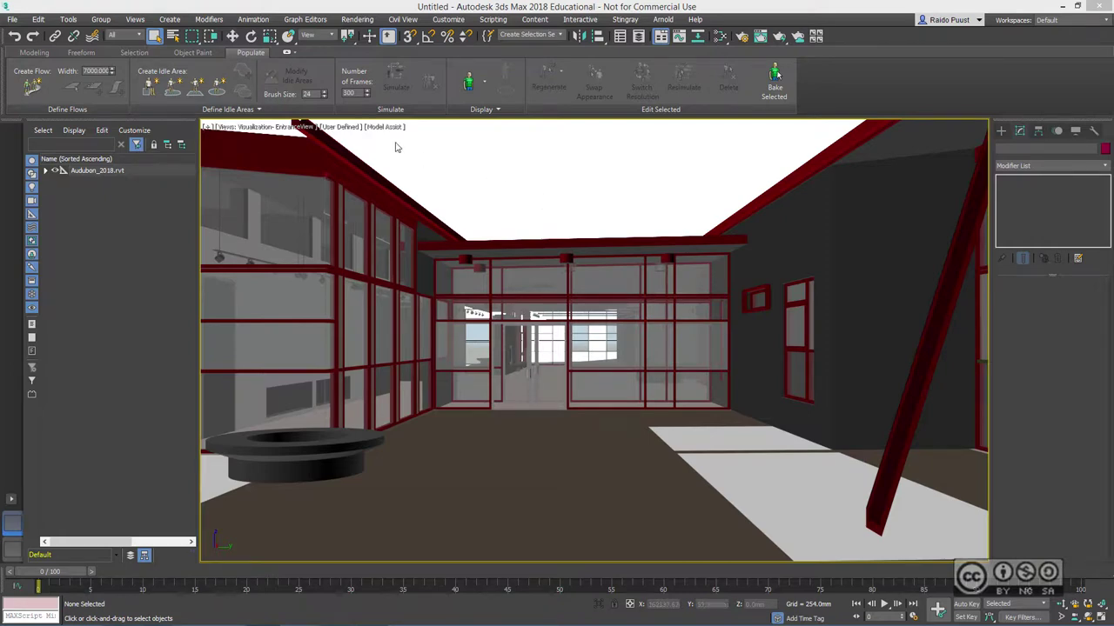
{"action": "left_click", "coordinate": [335, 129]}
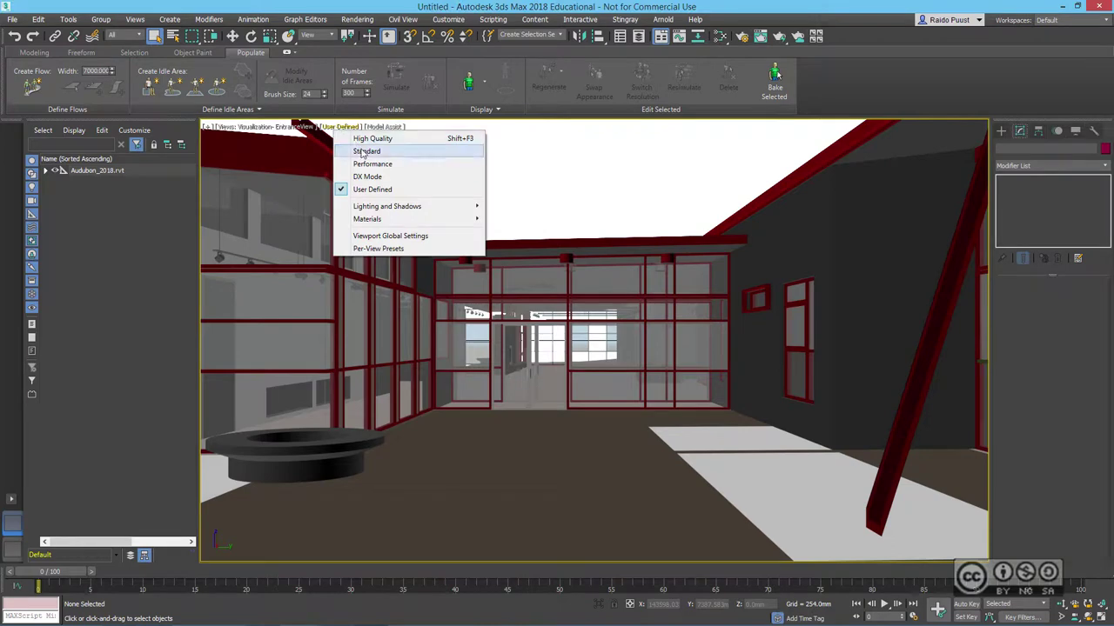
{"action": "left_click", "coordinate": [361, 153]}
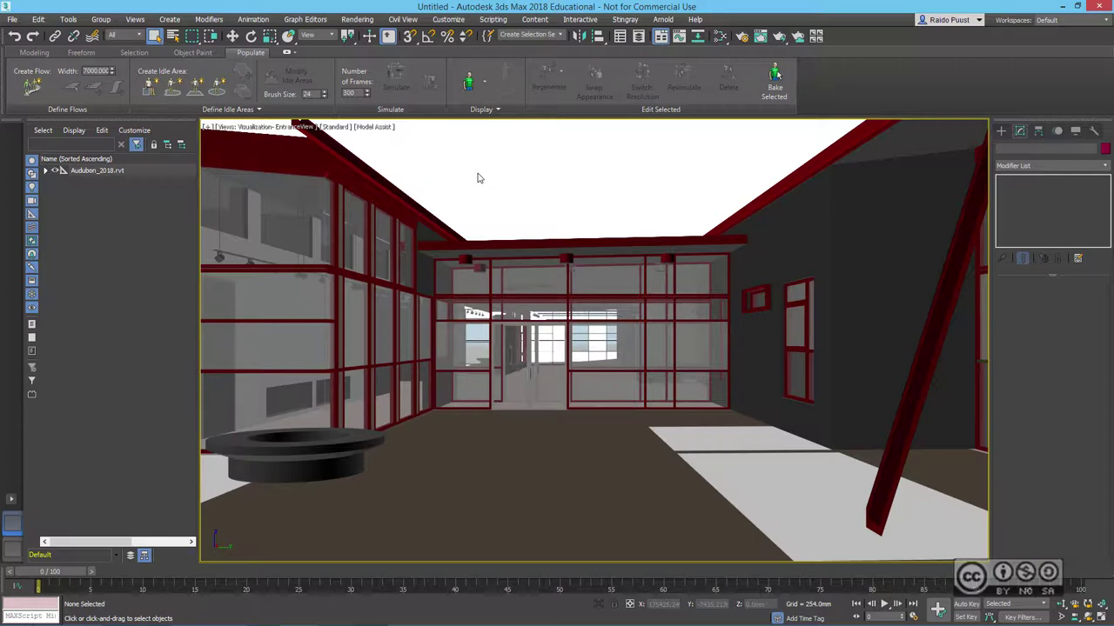
{"action": "key", "text": "p"}
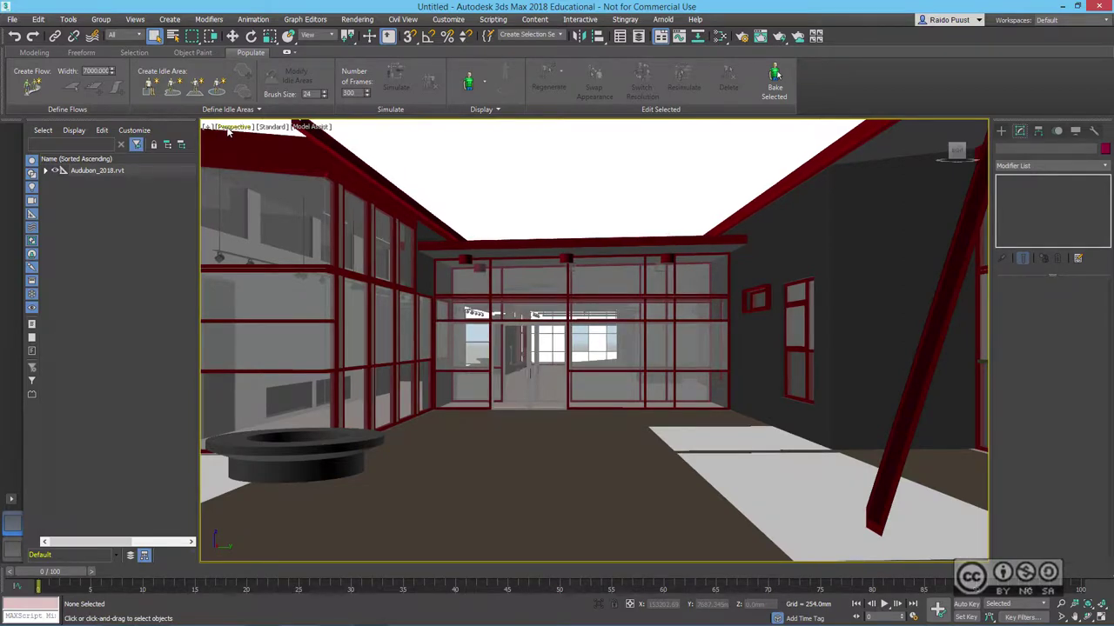
Zoom extents and orbit the Perspective view to an elevated overview of the whole building
{"action": "left_click", "coordinate": [231, 129]}
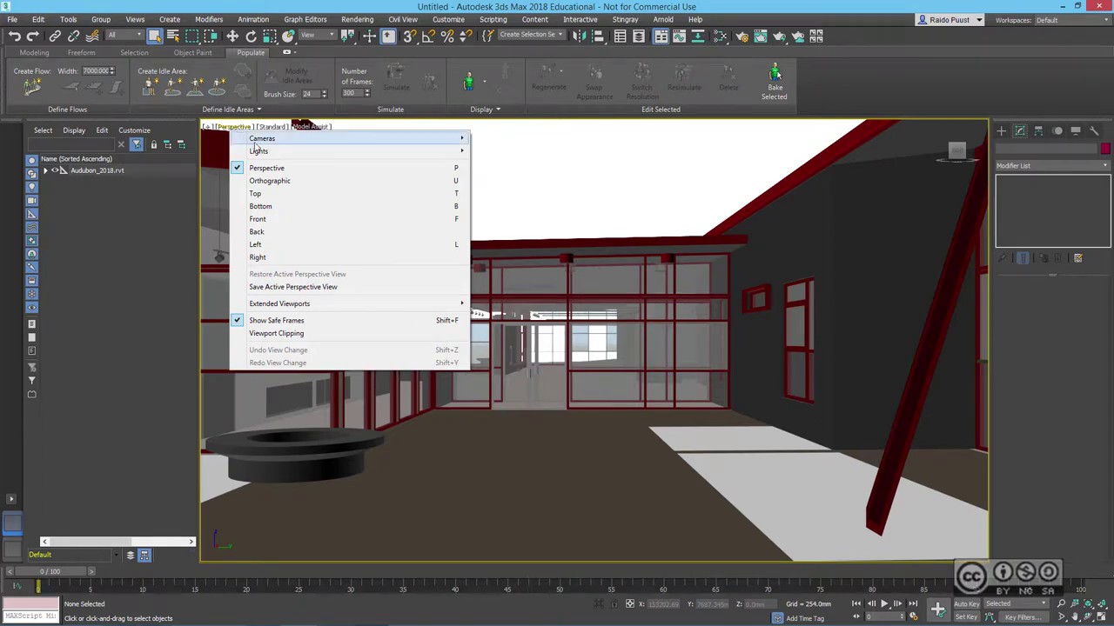
{"action": "mouse_move", "coordinate": [261, 138]}
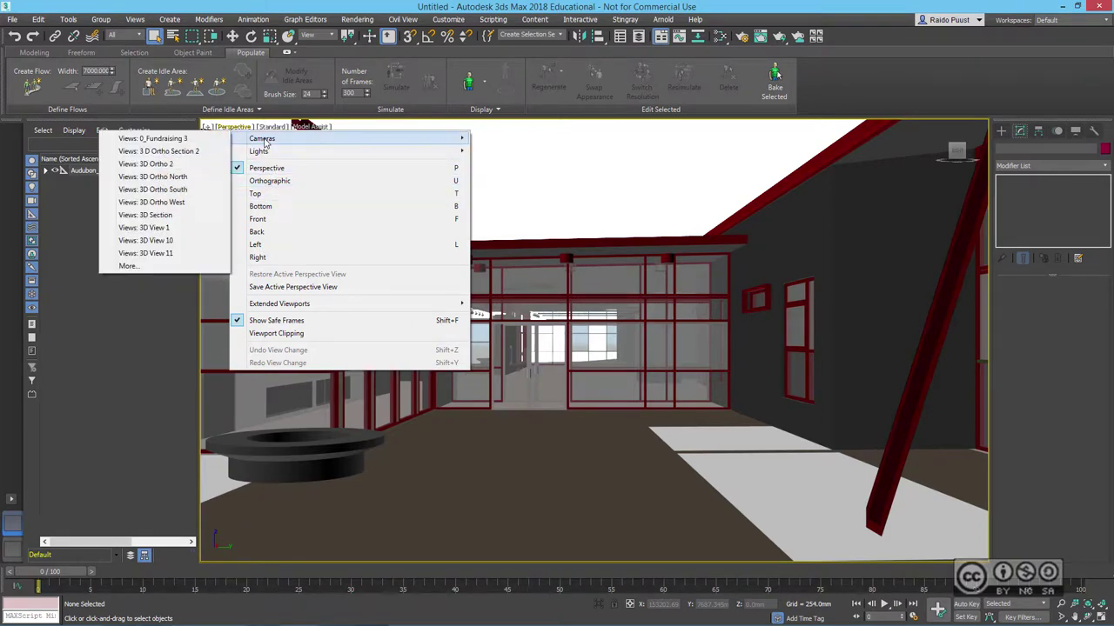
{"action": "left_click", "coordinate": [500, 155]}
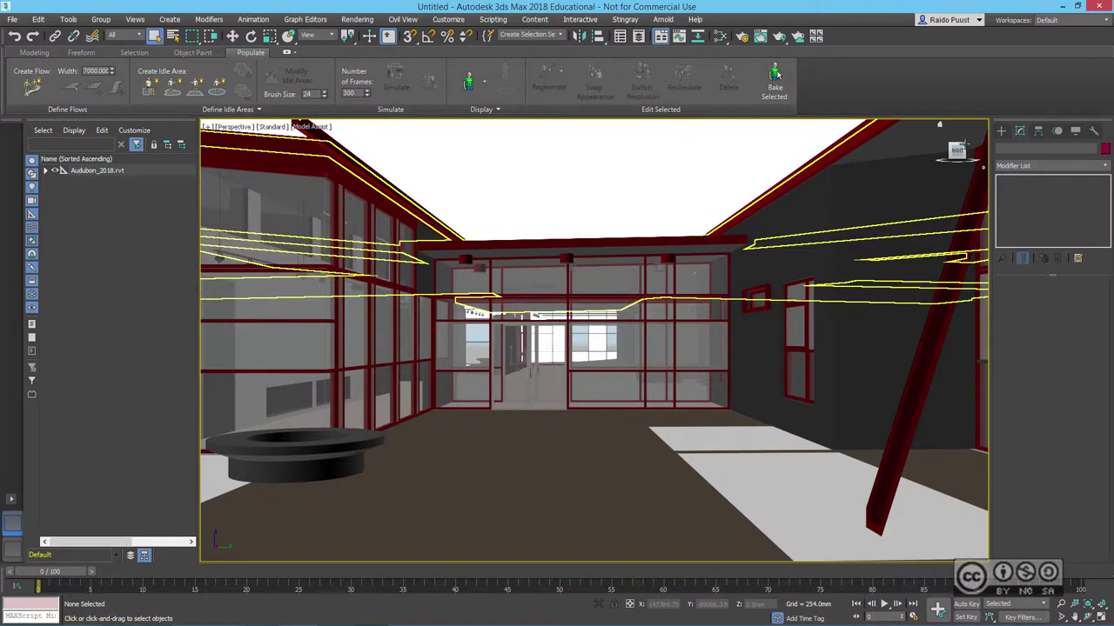
{"action": "key", "text": "z"}
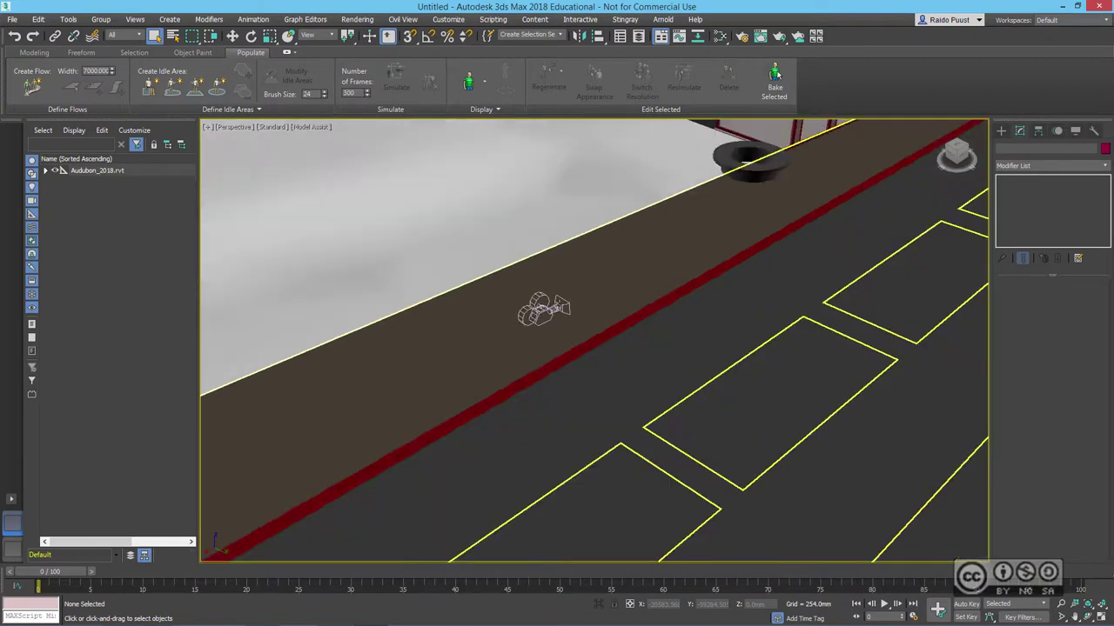
{"action": "key", "text": "z"}
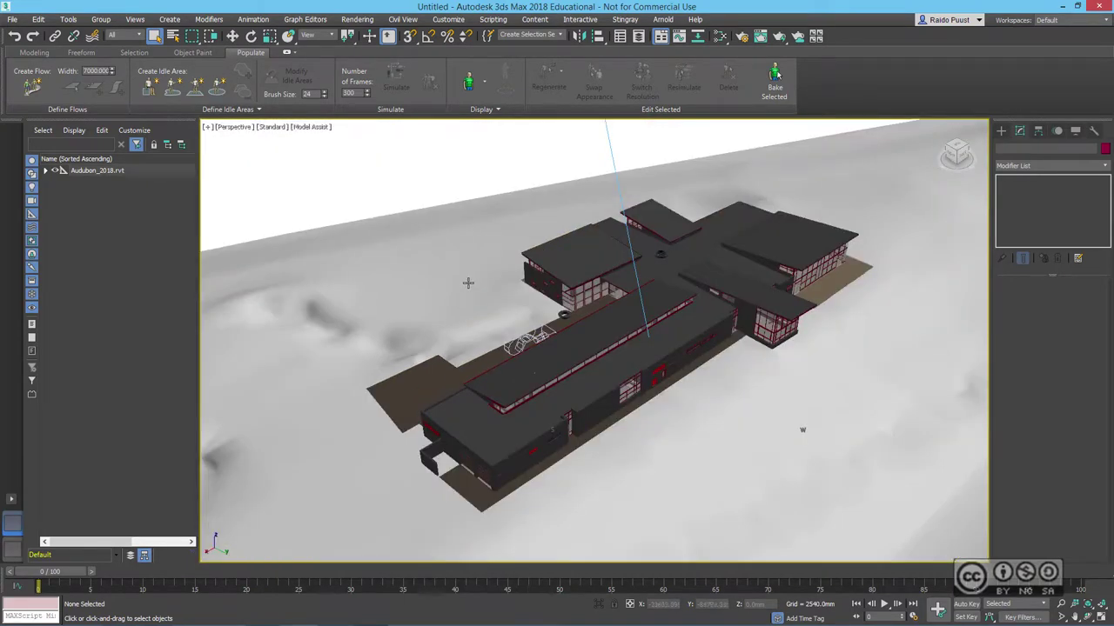
{"action": "mouse_move", "coordinate": [447, 293]}
{"action": "middle_mouse_down", "text": "alt"}
{"action": "mouse_move", "coordinate": [671, 284]}
{"action": "mouse_move", "coordinate": [643, 280]}
{"action": "middle_mouse_up", "text": "alt"}
{"action": "scroll", "coordinate": [671, 284], "scroll_direction": "up", "scroll_amount": 5}
{"action": "scroll", "coordinate": [672, 284], "scroll_direction": "down", "scroll_amount": 5}
{"action": "scroll", "coordinate": [663, 283], "scroll_direction": "up", "scroll_amount": 2}
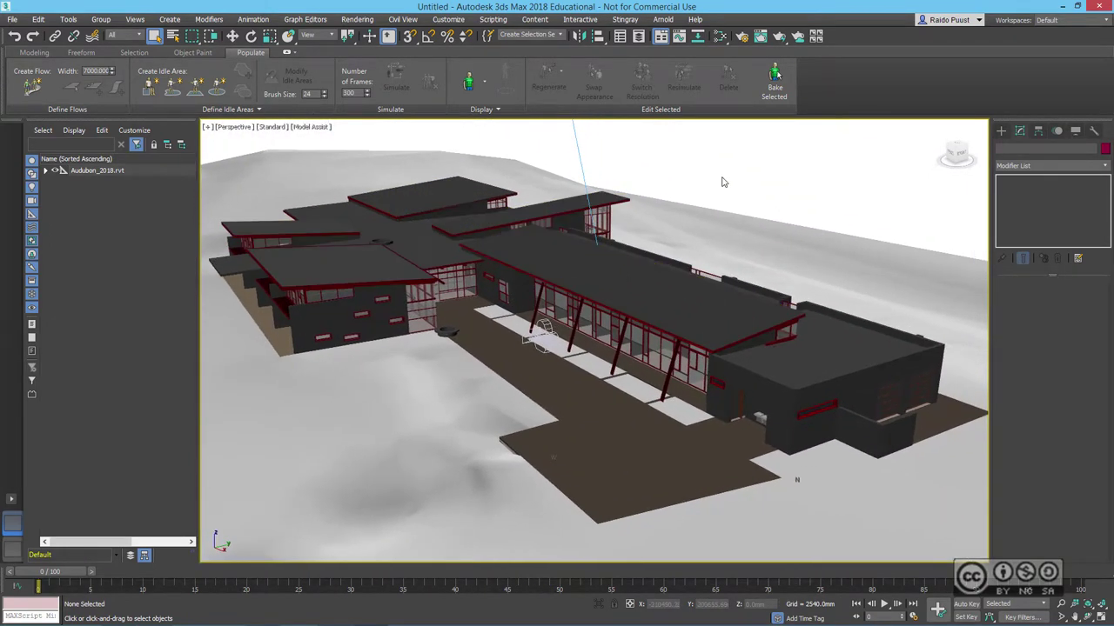
{"action": "left_click", "coordinate": [171, 21]}
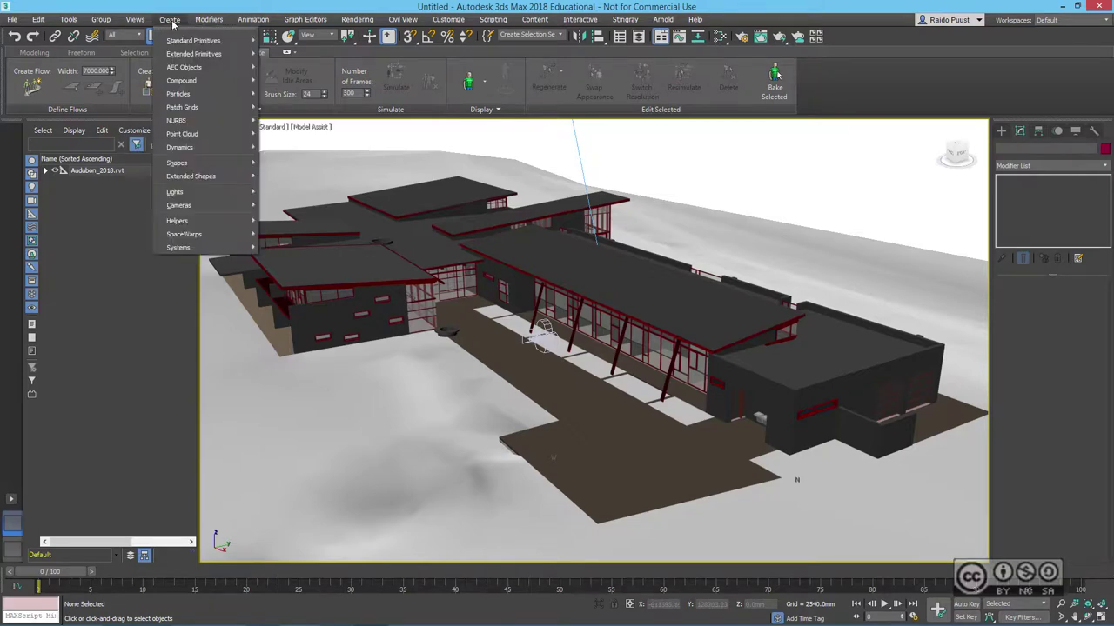
{"action": "mouse_move", "coordinate": [180, 205]}
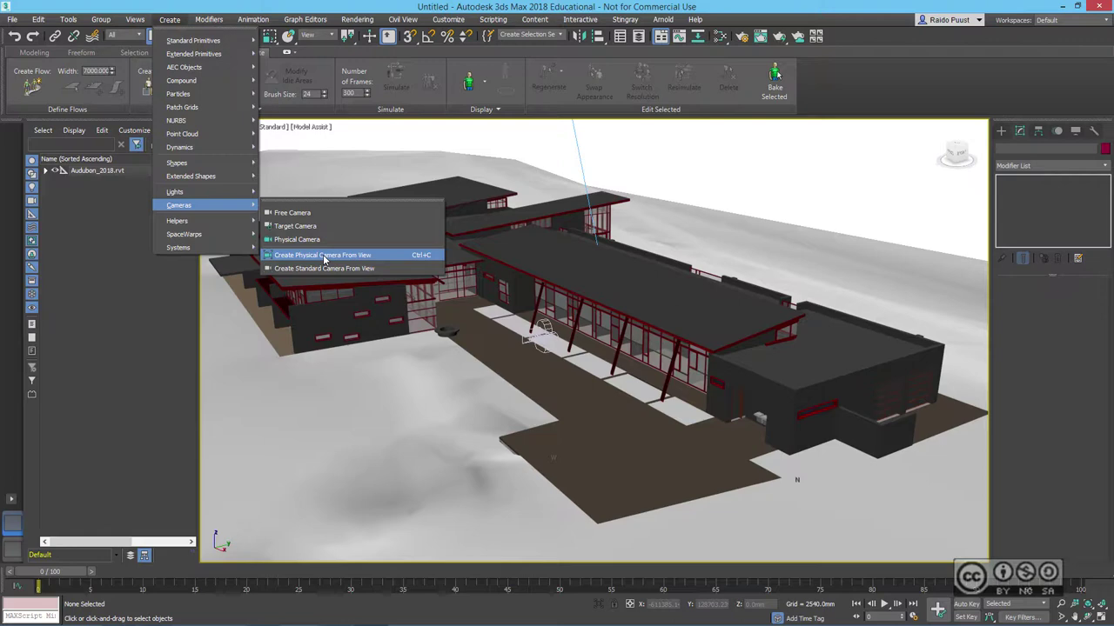
Create PhysCamera001 from the current view and set its exposure target to 12 EV
{"action": "left_click", "coordinate": [324, 256]}
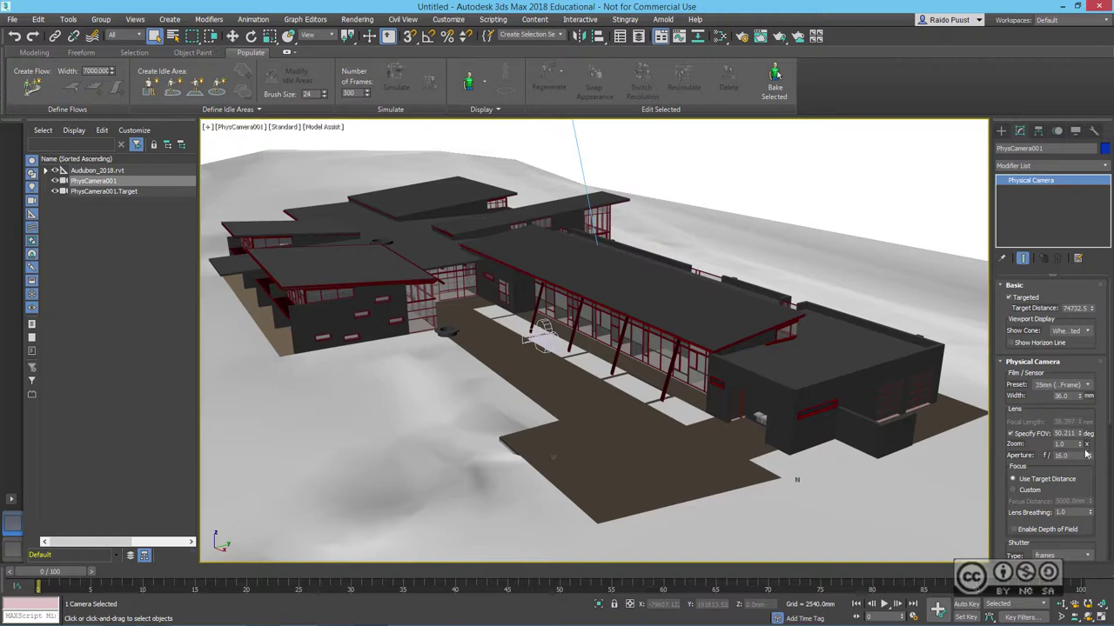
{"action": "left_click_drag", "start_coordinate": [1108, 406], "coordinate": [1107, 435]}
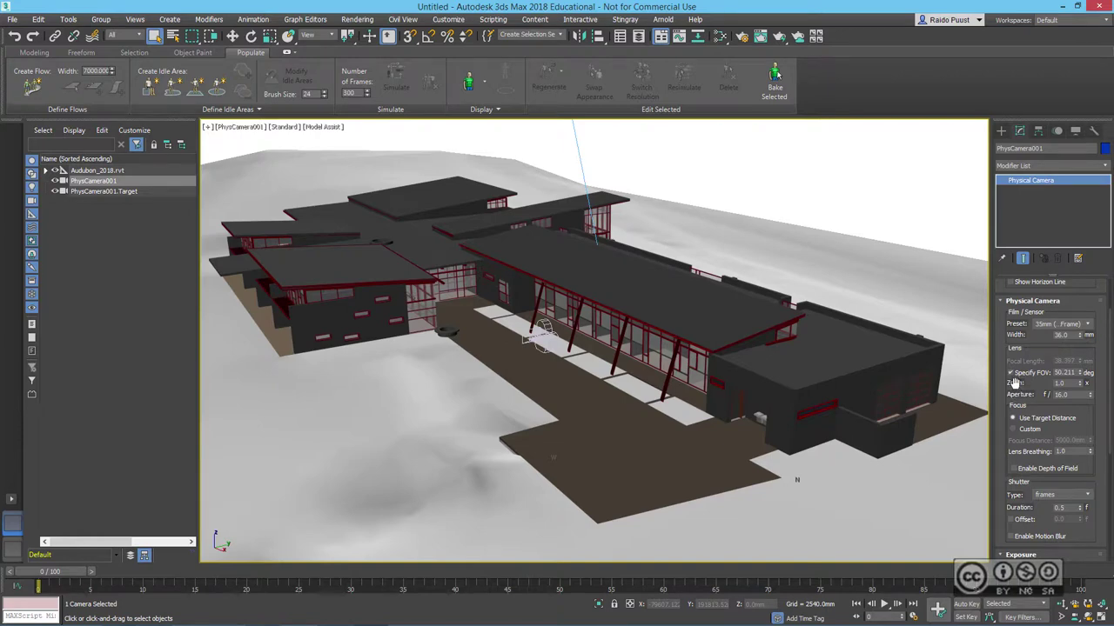
{"action": "scroll", "coordinate": [1014, 383], "scroll_direction": "down", "scroll_amount": 1}
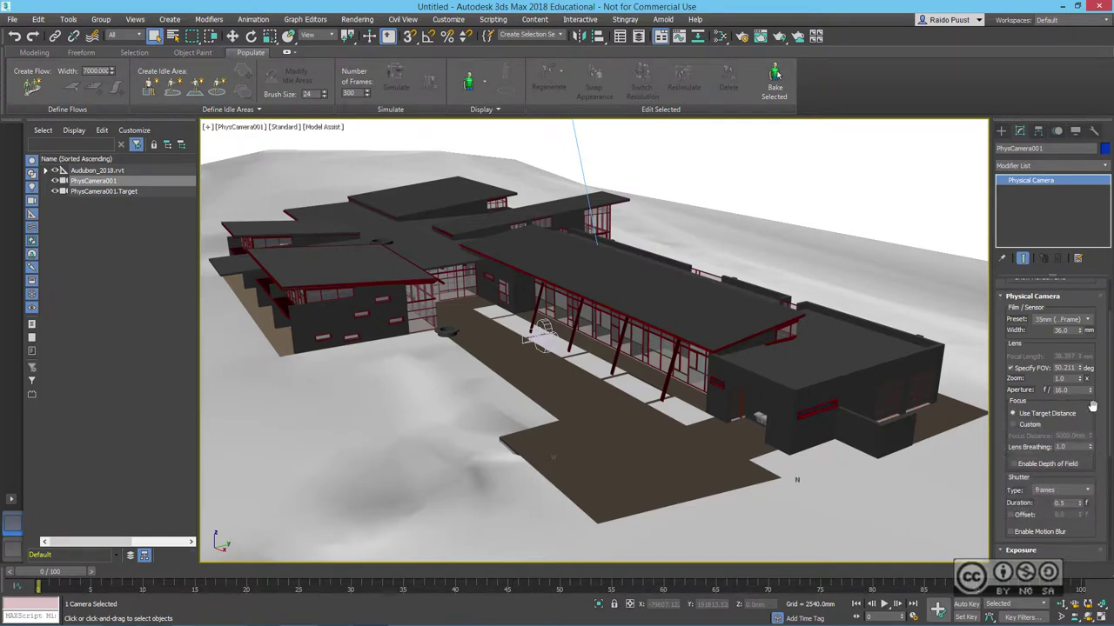
{"action": "left_click_drag", "start_coordinate": [1110, 418], "coordinate": [1111, 383]}
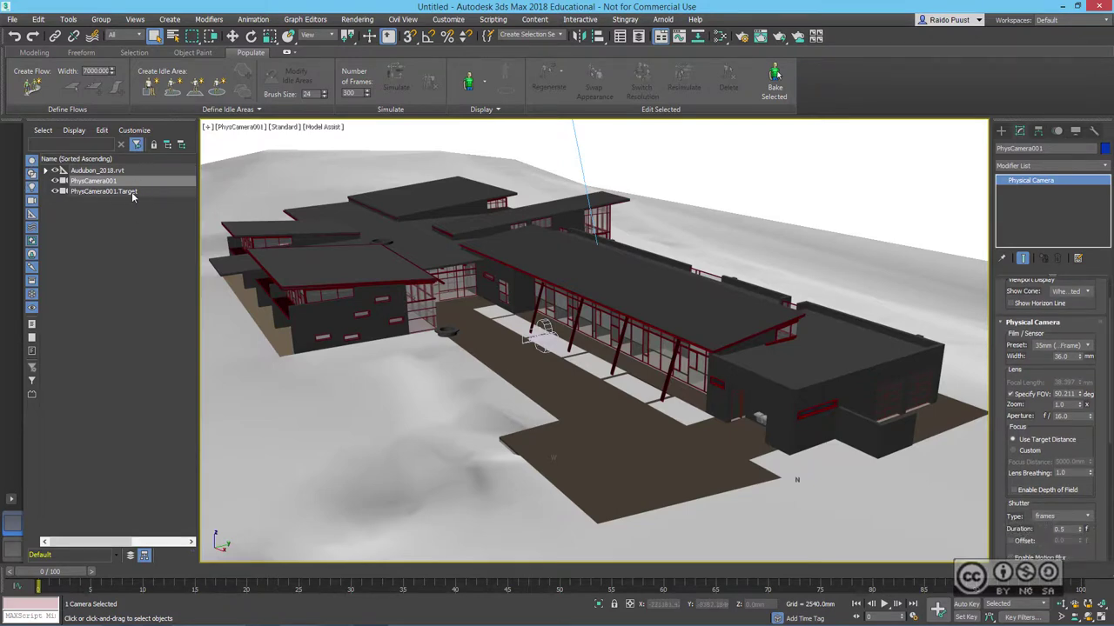
{"action": "left_click_drag", "start_coordinate": [1109, 433], "coordinate": [1106, 543]}
{"action": "double_click", "coordinate": [1065, 390]}
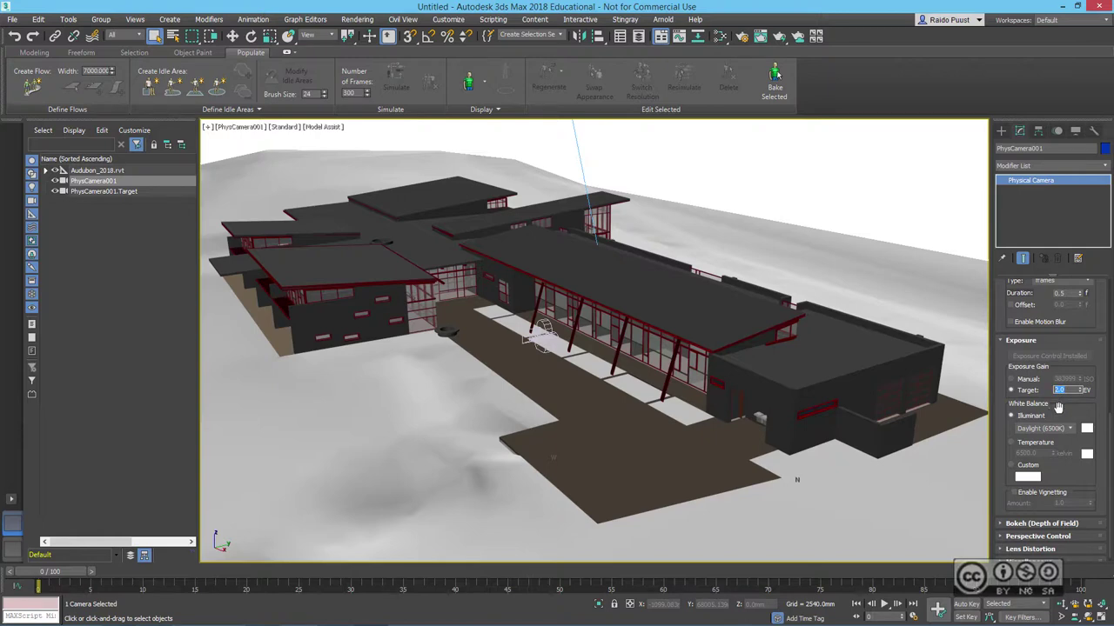
{"action": "type", "text": "12"}
{"action": "key", "text": "Return"}
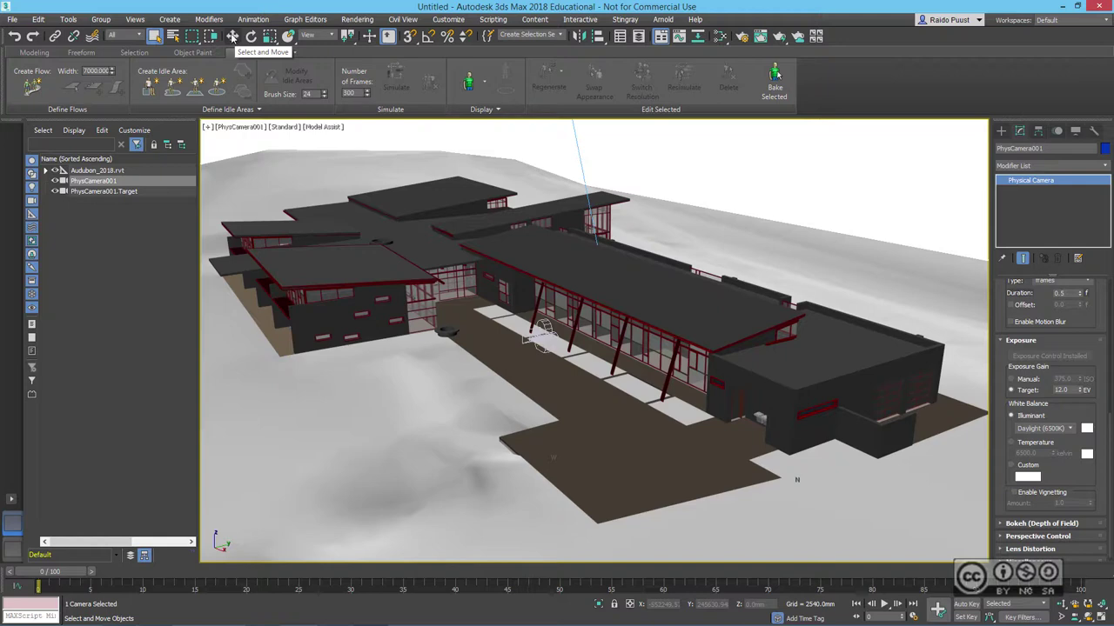
Roll PhysCamera001 by -5 degrees through the Move Transform Type-In
{"action": "right_click", "coordinate": [231, 35]}
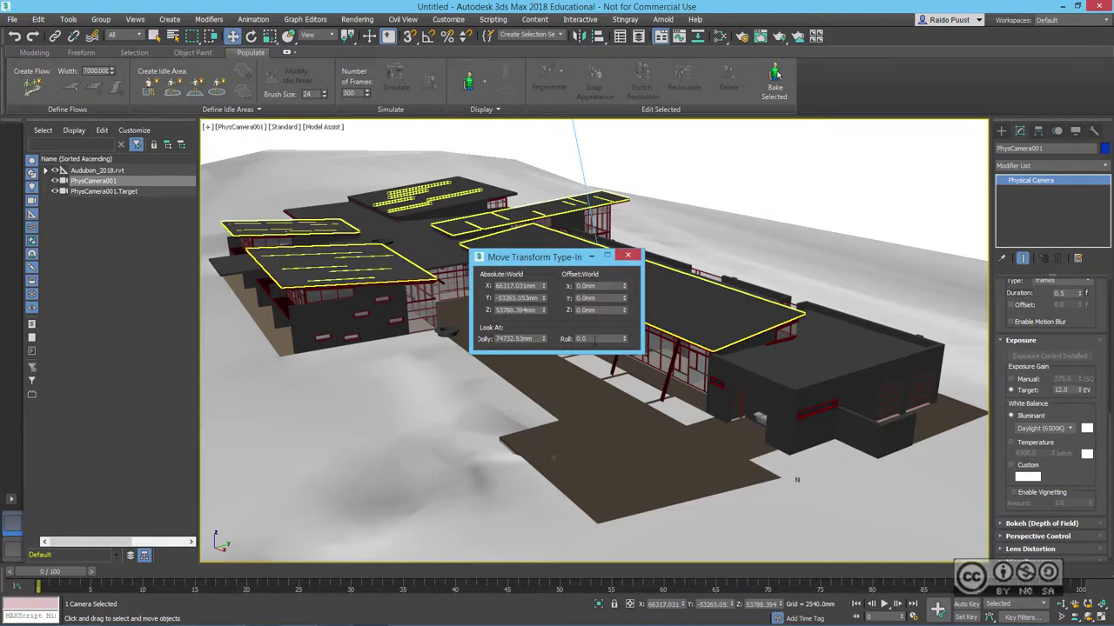
{"action": "double_click", "coordinate": [595, 339]}
{"action": "type", "text": "-5"}
{"action": "key", "text": "Return"}
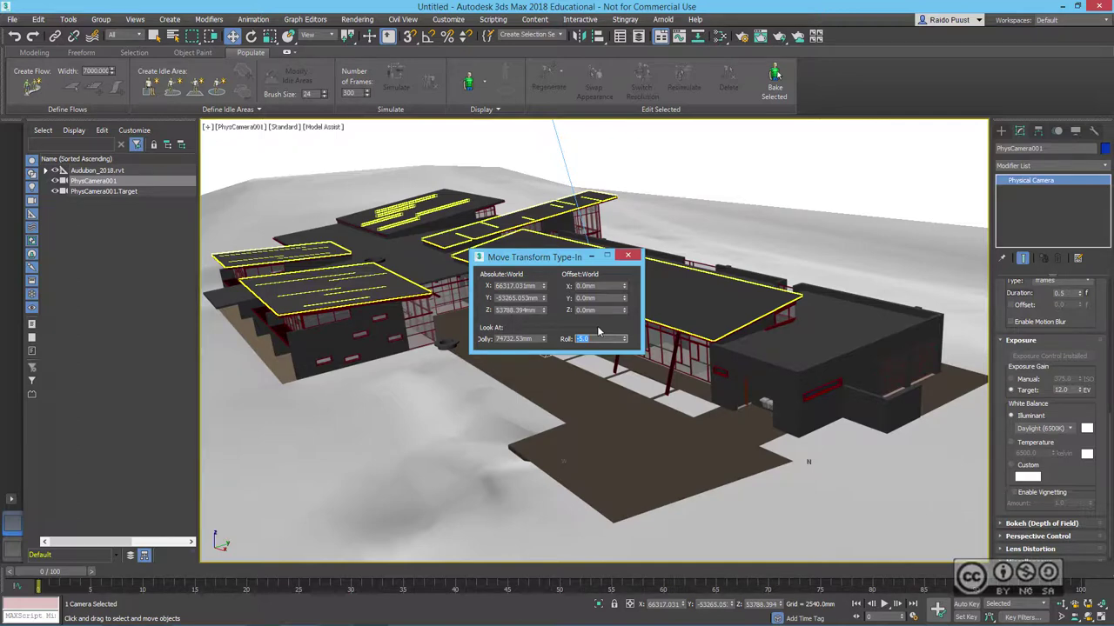
{"action": "left_click", "coordinate": [629, 257]}
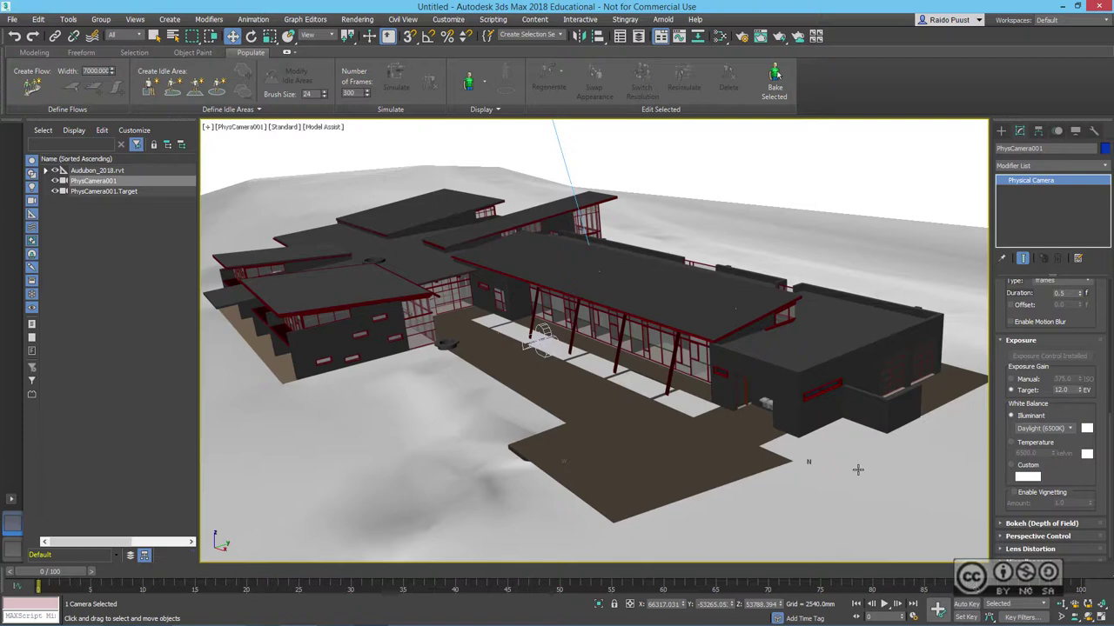
Return to the Perspective view, zoom out, and select the SunAndSky daylight system
{"action": "key", "text": "p"}
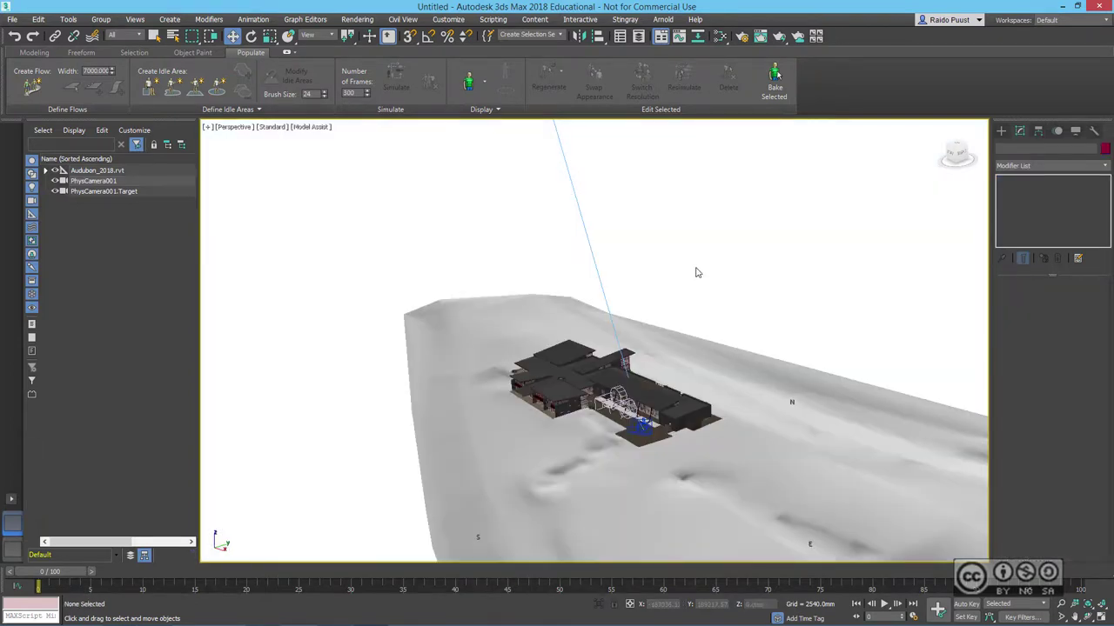
{"action": "mouse_move", "coordinate": [705, 285]}
{"action": "middle_mouse_down", "text": "alt"}
{"action": "mouse_move", "coordinate": [661, 316]}
{"action": "mouse_move", "coordinate": [718, 355]}
{"action": "middle_mouse_up", "text": "alt"}
{"action": "scroll", "coordinate": [661, 316], "scroll_direction": "down", "scroll_amount": 3}
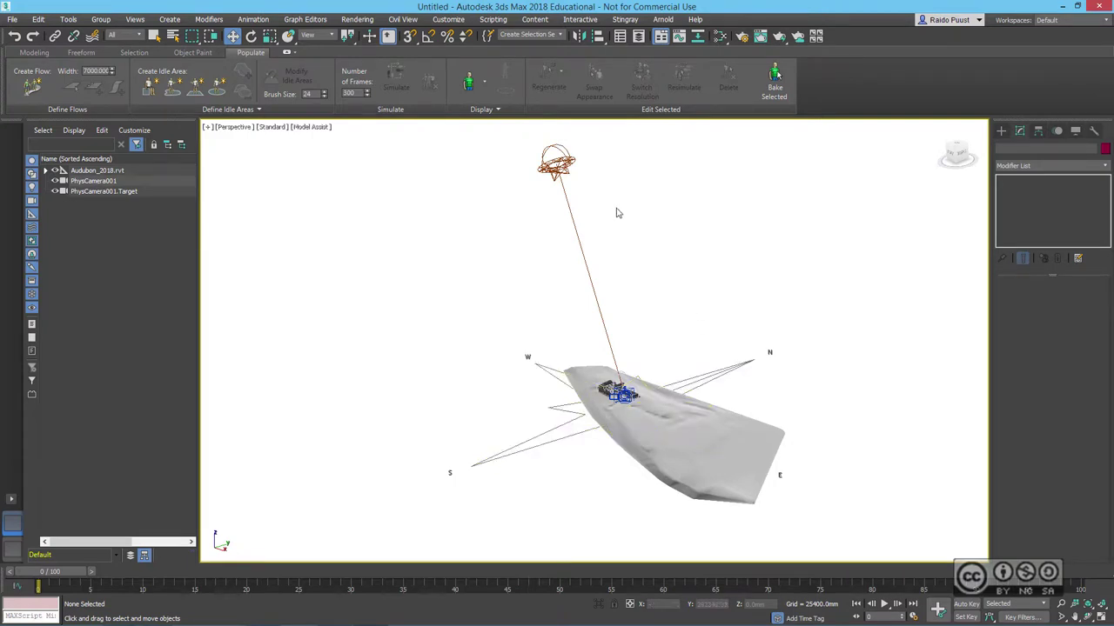
{"action": "left_click", "coordinate": [561, 159]}
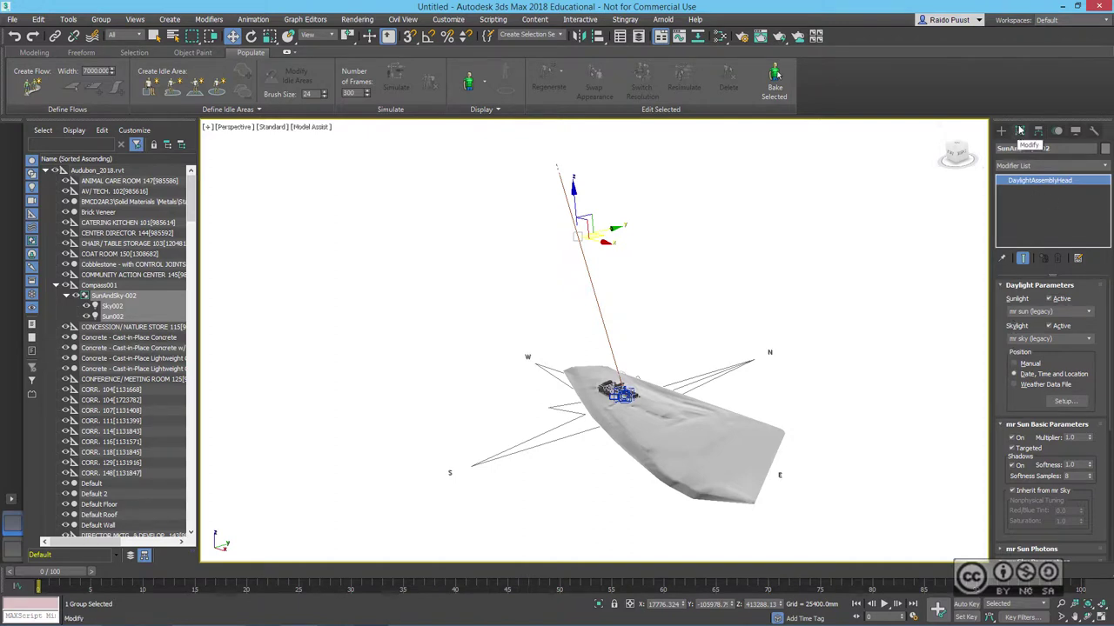
Set the SunAndSky time to hour 15 and bring up the Geographic Location dialog
{"action": "scroll", "coordinate": [1035, 348], "scroll_direction": "down", "scroll_amount": 3}
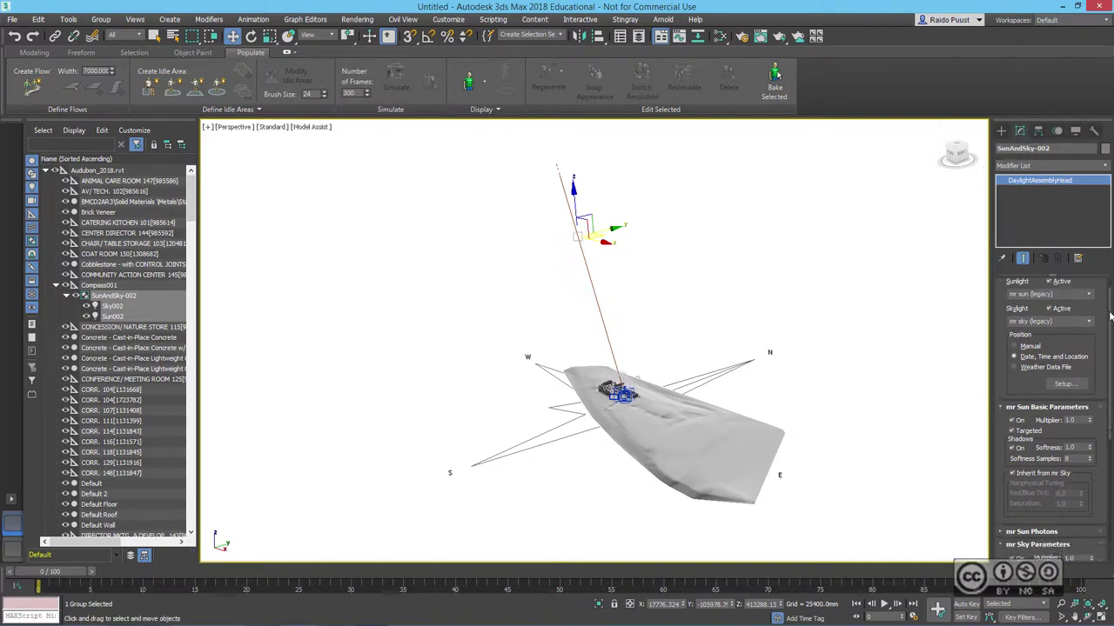
{"action": "scroll", "coordinate": [1018, 300], "scroll_direction": "up", "scroll_amount": 3}
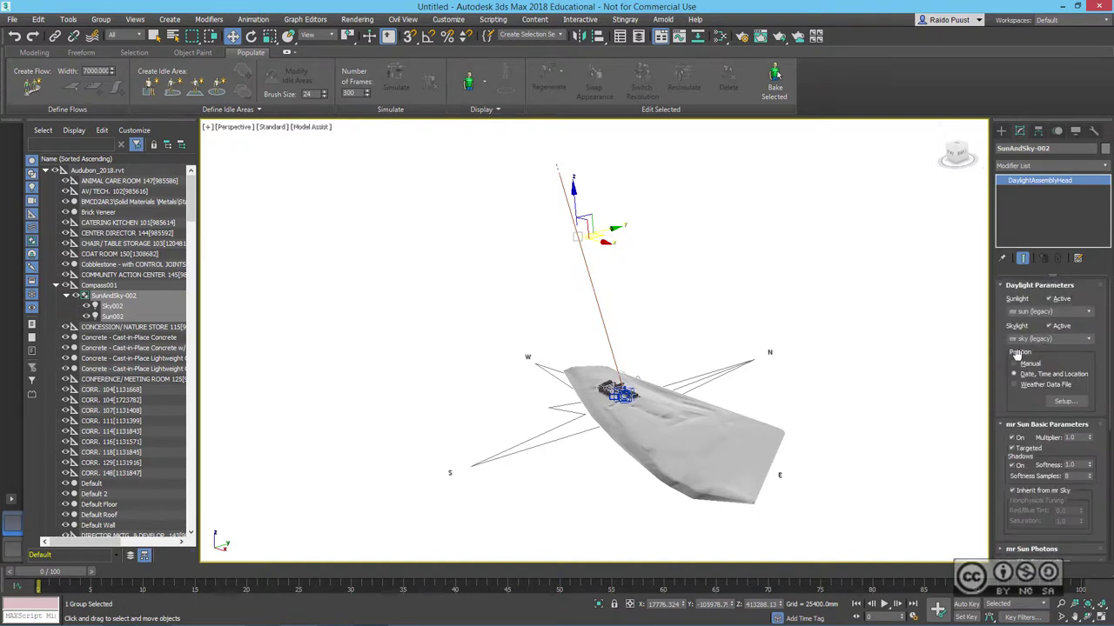
{"action": "left_click", "coordinate": [1065, 401]}
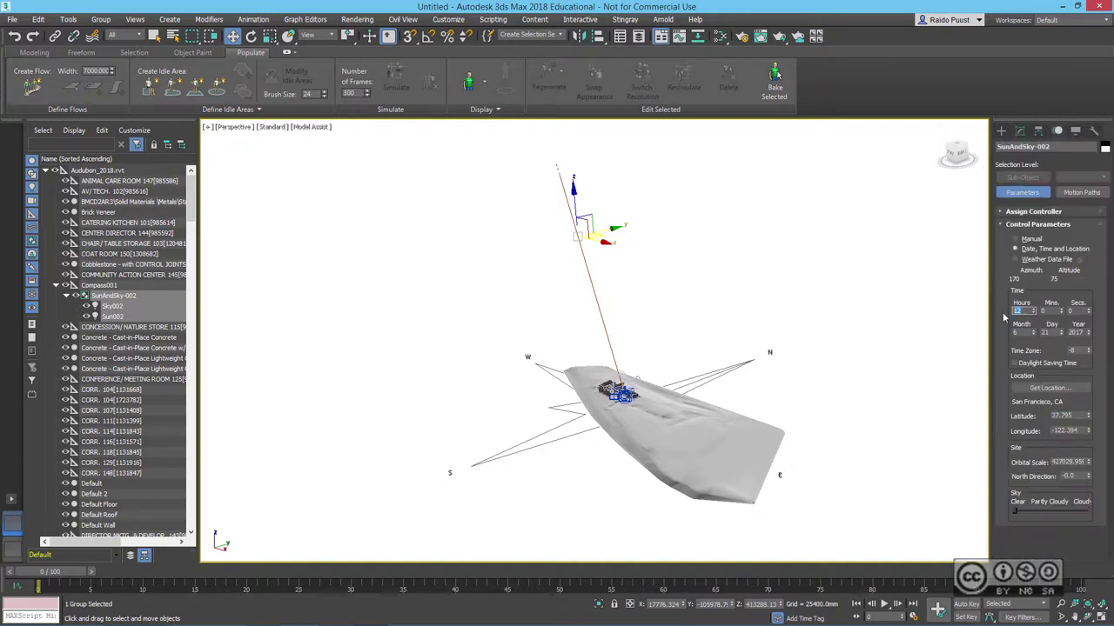
{"action": "type", "text": "1"}
{"action": "type", "text": "5"}
{"action": "key", "text": "Tab"}
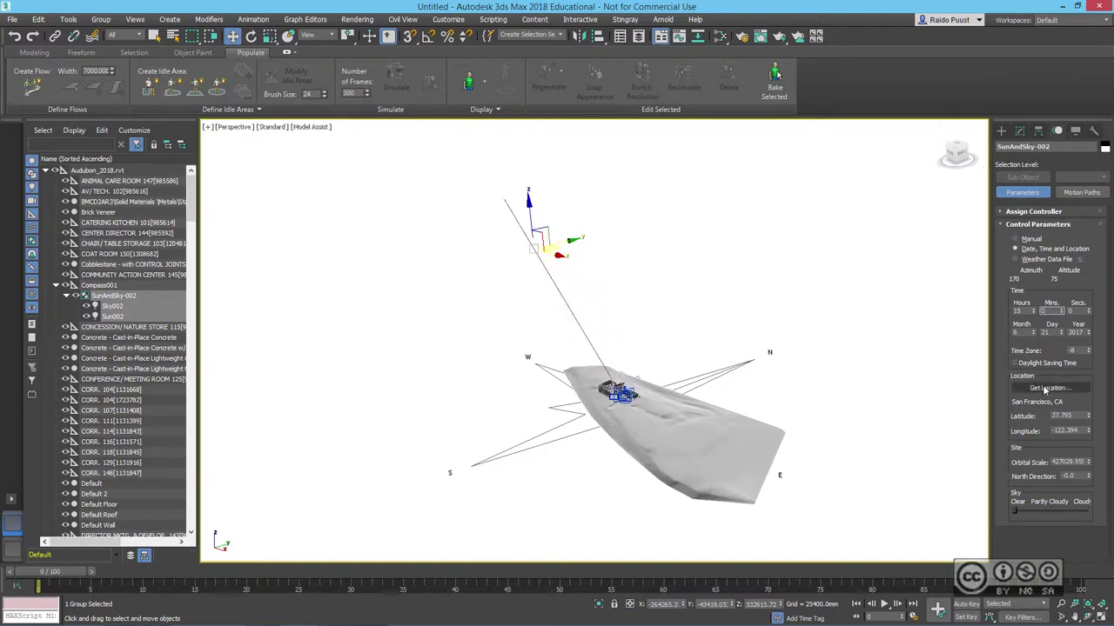
{"action": "left_click", "coordinate": [1050, 388]}
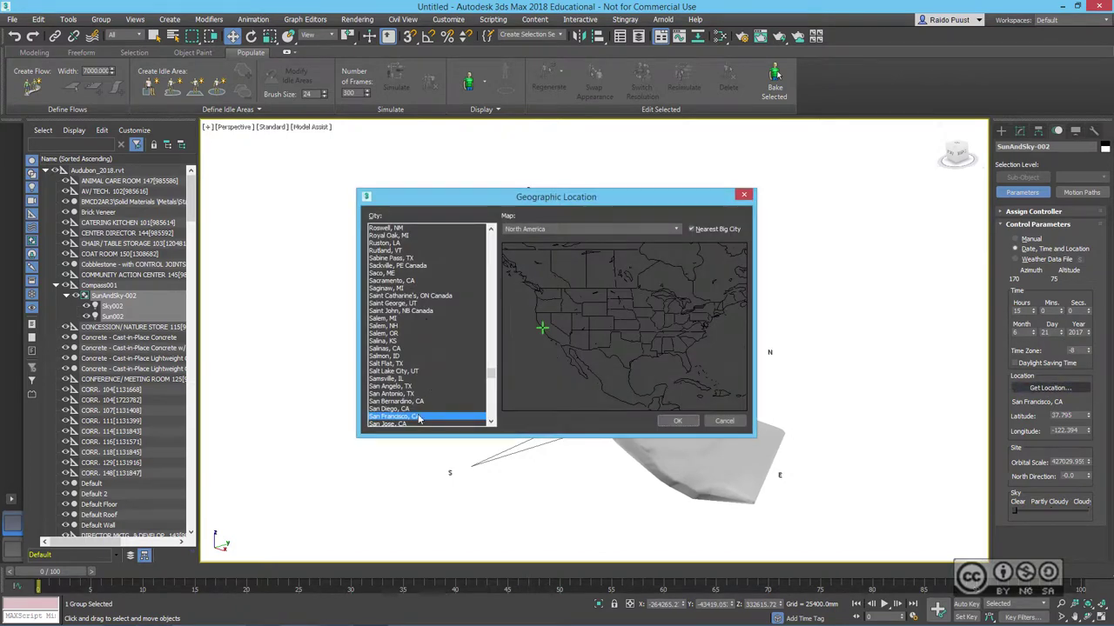
Move the daylight system to Vancouver, BC Canada, keeping North America as the map region
{"action": "left_click", "coordinate": [676, 230]}
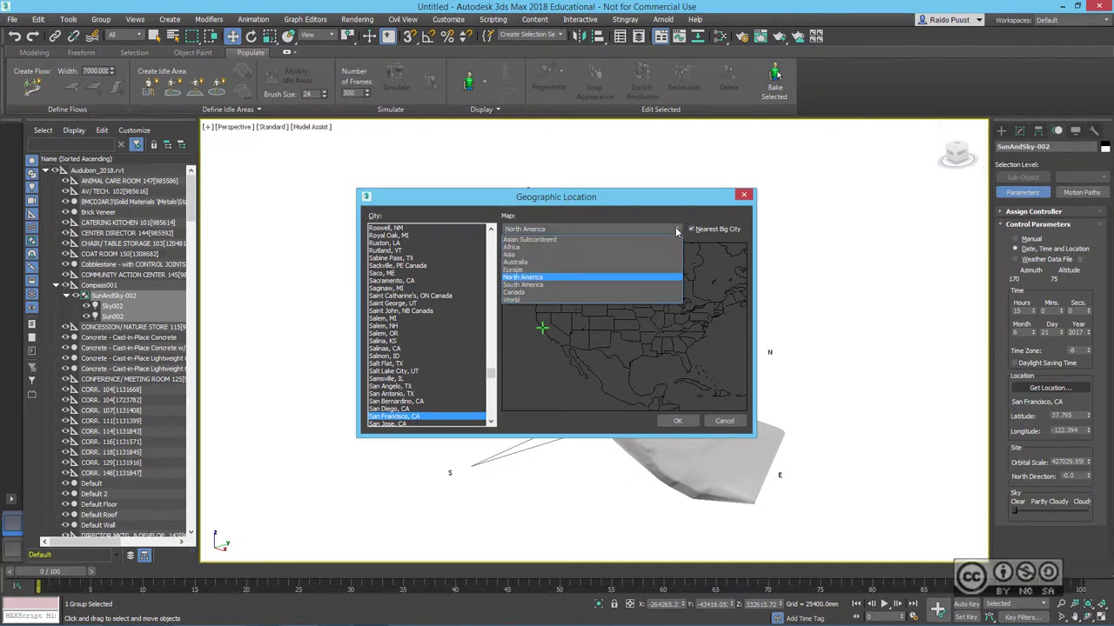
{"action": "left_click", "coordinate": [522, 276]}
{"action": "scroll", "coordinate": [426, 348], "scroll_direction": "down", "scroll_amount": 5}
{"action": "scroll", "coordinate": [426, 348], "scroll_direction": "down", "scroll_amount": 5}
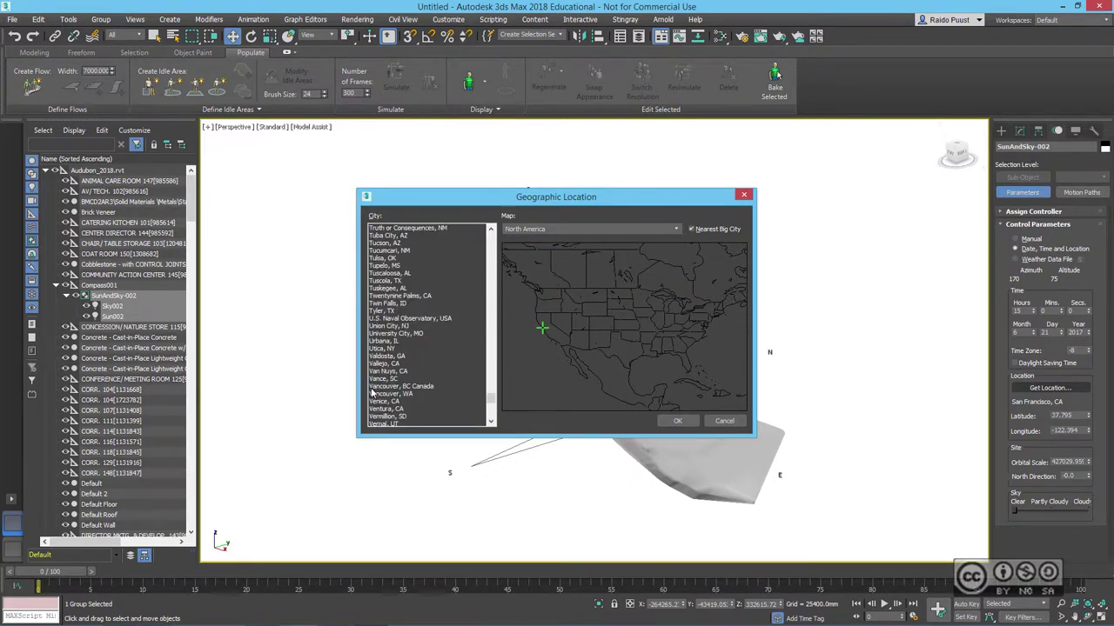
{"action": "left_click", "coordinate": [399, 388]}
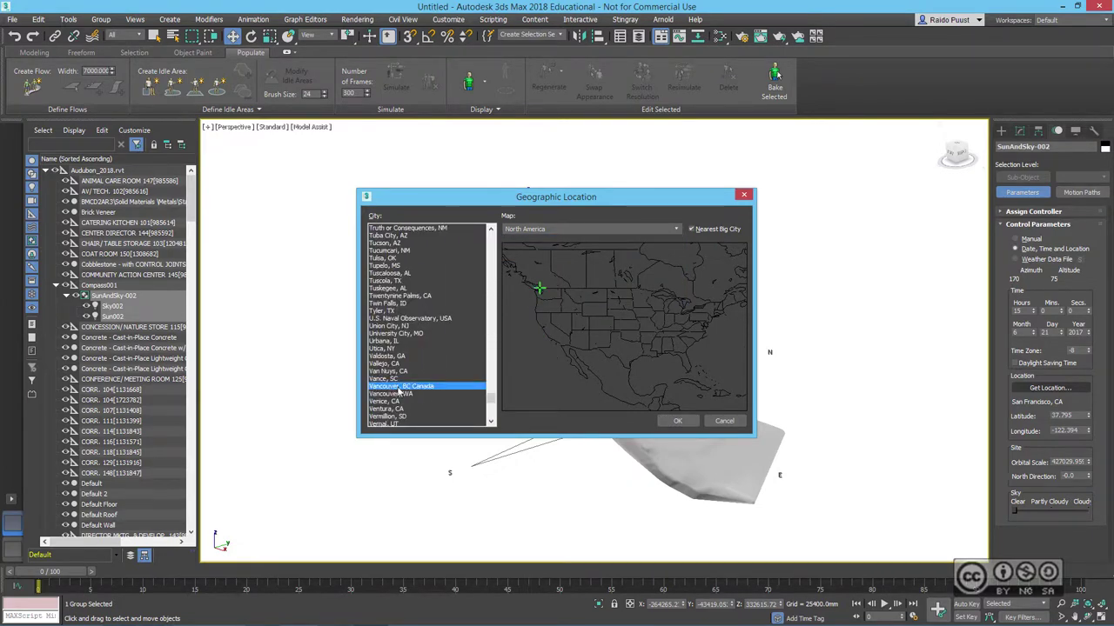
{"action": "left_click", "coordinate": [675, 422]}
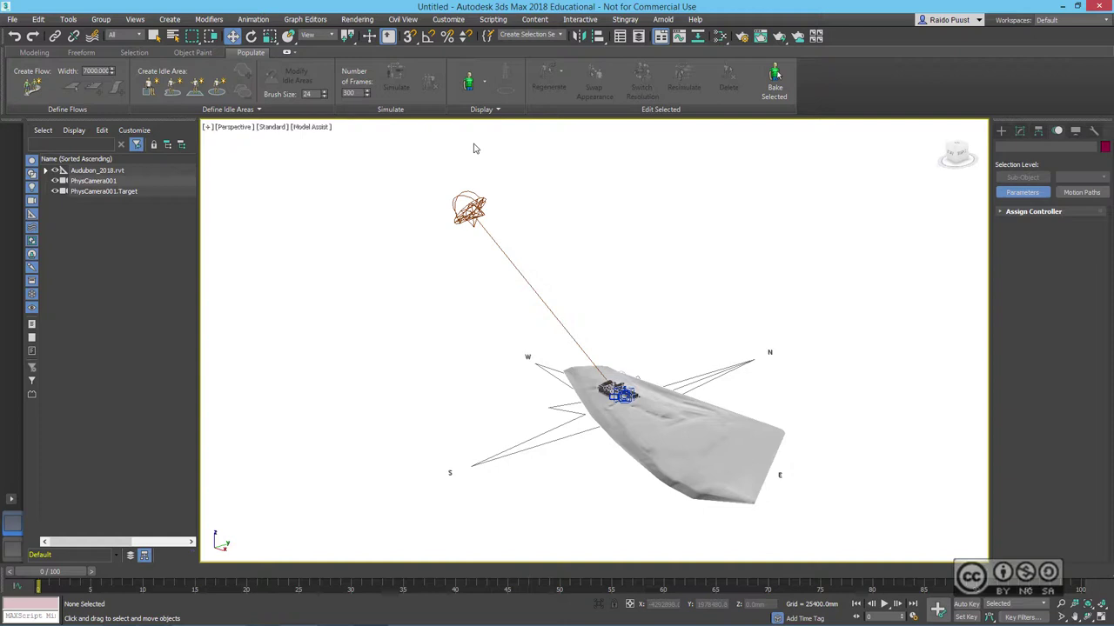
Switch the viewport to PhysCamera001 using the C shortcut, then open its shading label menu
{"action": "key", "text": "c"}
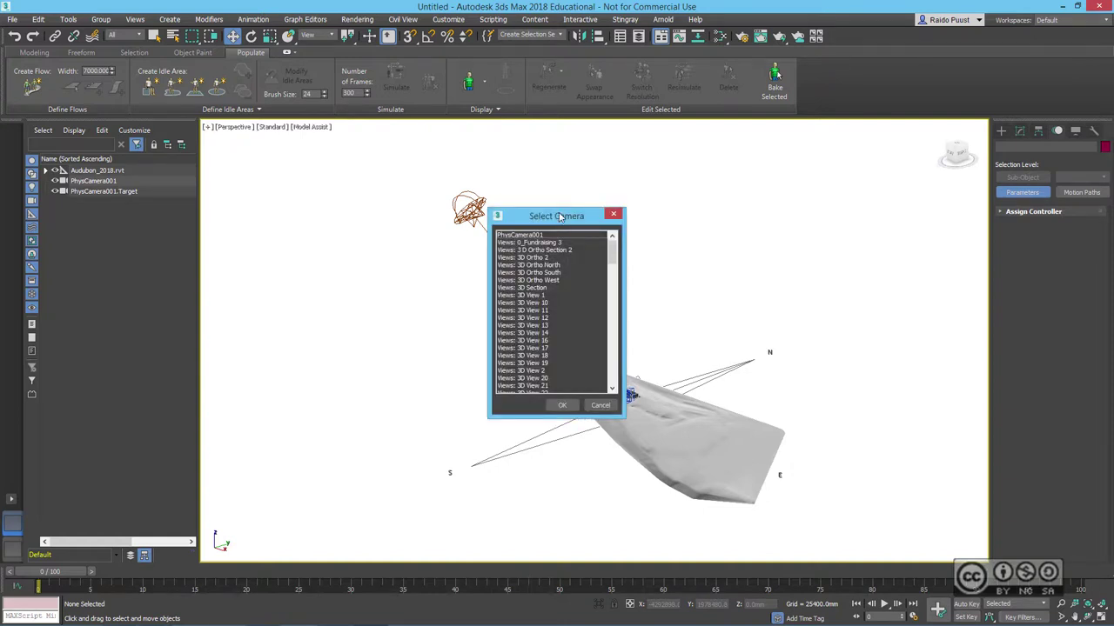
{"action": "left_click", "coordinate": [534, 236]}
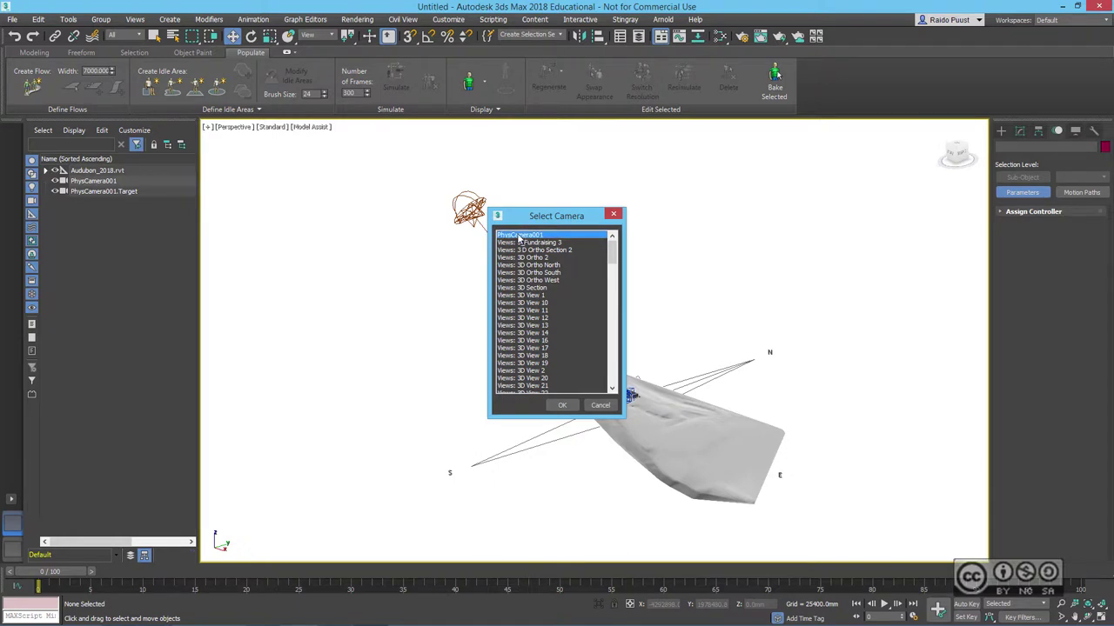
{"action": "left_click", "coordinate": [562, 404]}
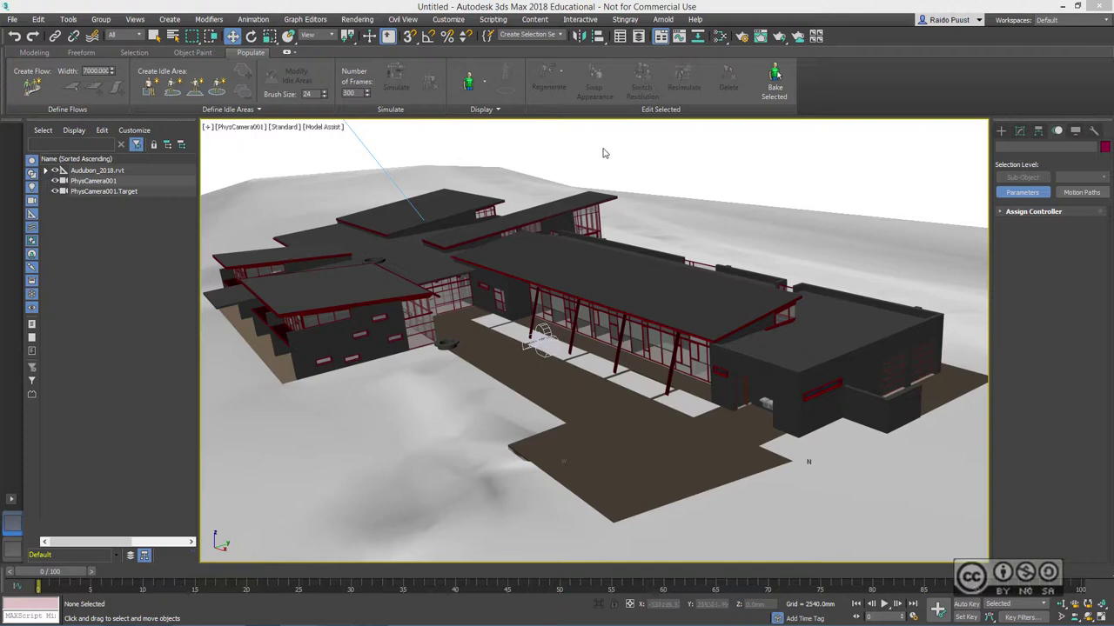
{"action": "left_click", "coordinate": [285, 129]}
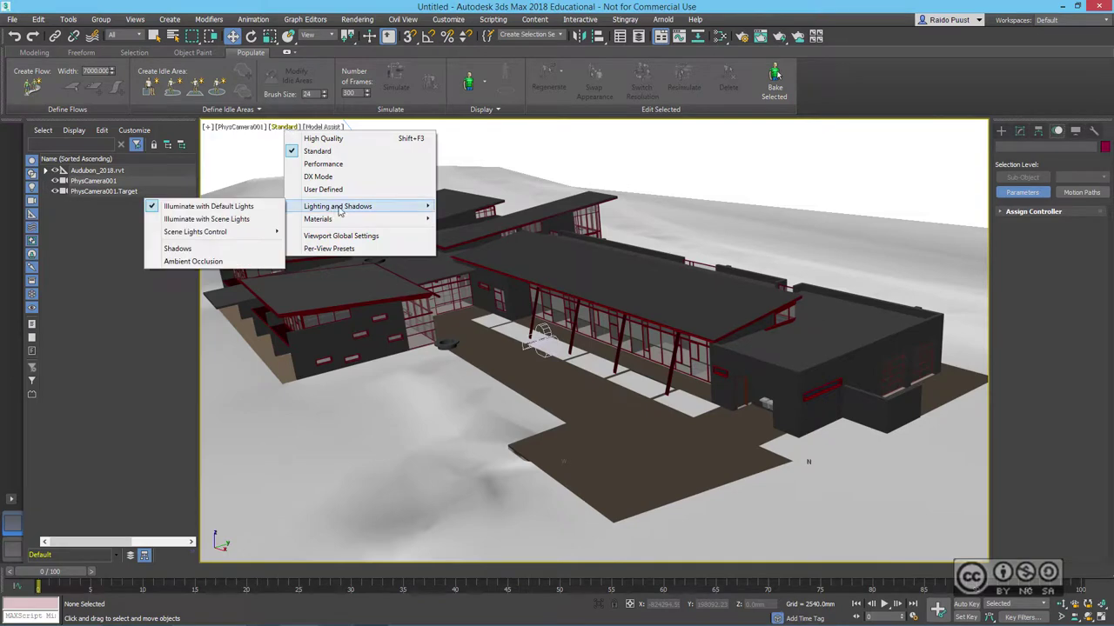
{"action": "mouse_move", "coordinate": [337, 206]}
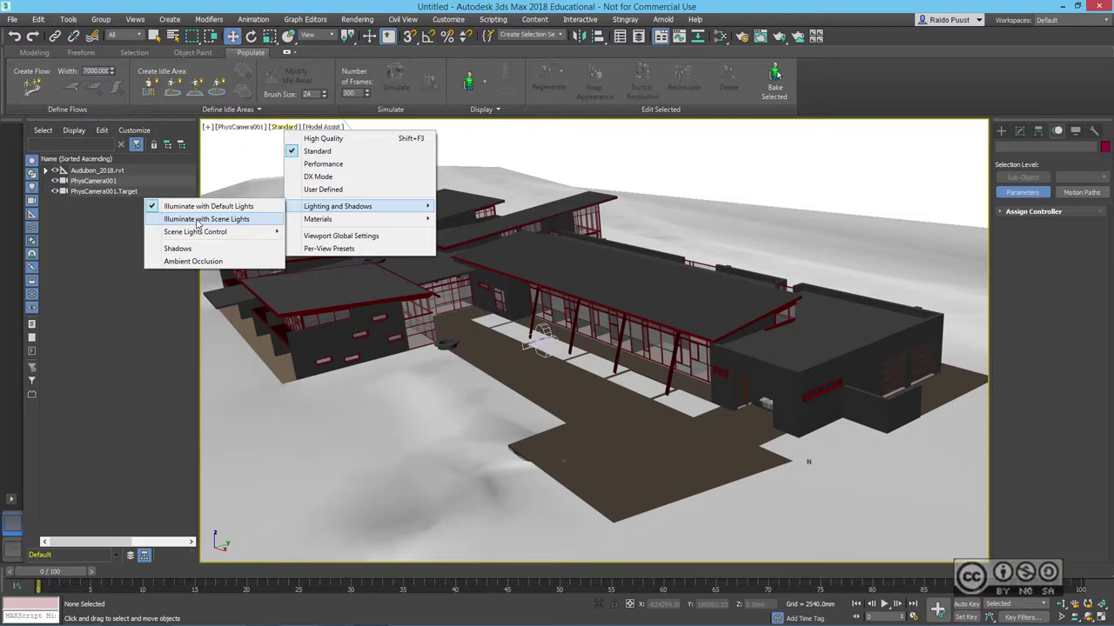
Illuminate the view with scene lights and set physical camera exposure compensation to -1.0 EV
{"action": "left_click", "coordinate": [199, 220]}
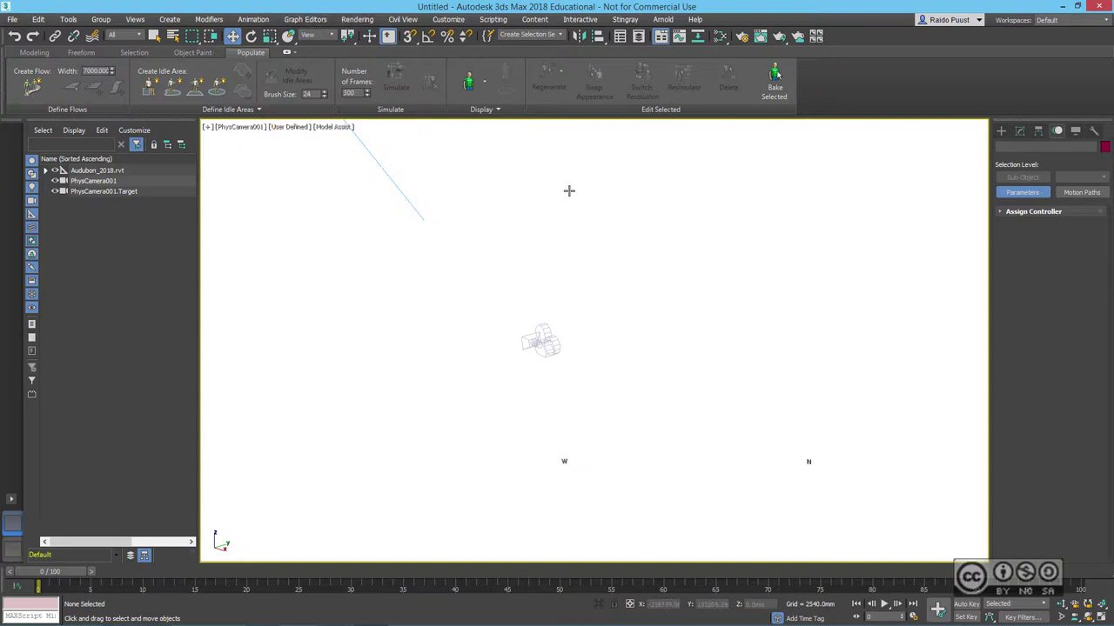
{"action": "left_click", "coordinate": [359, 19]}
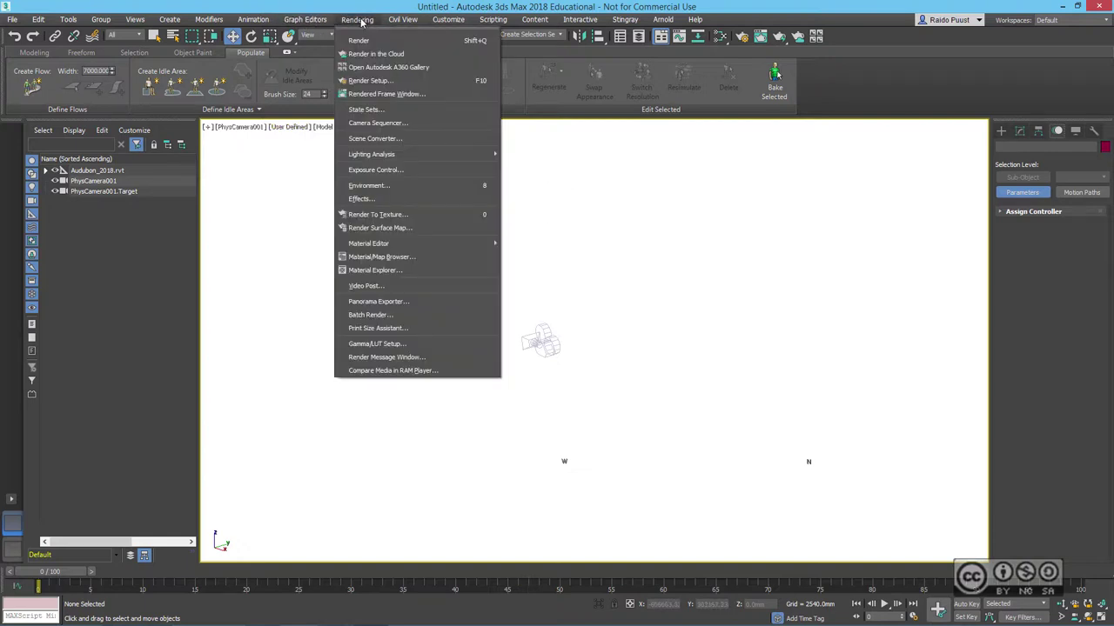
{"action": "left_click", "coordinate": [374, 187]}
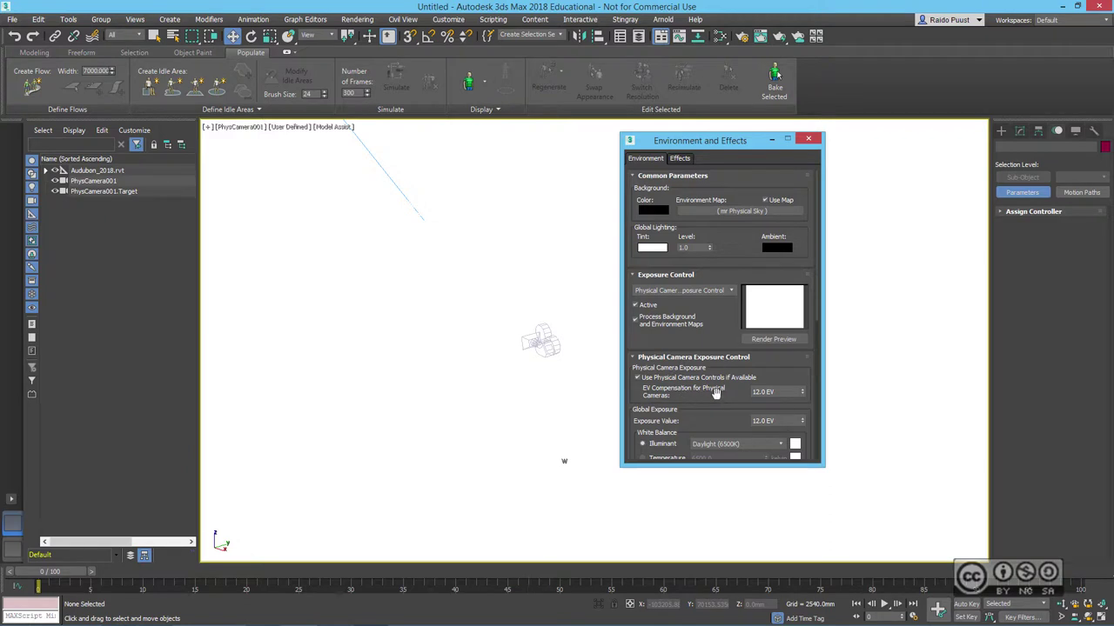
{"action": "left_click", "coordinate": [781, 391]}
{"action": "key", "text": "BackSpace"}
{"action": "type", "text": "-1"}
{"action": "key", "text": "Return"}
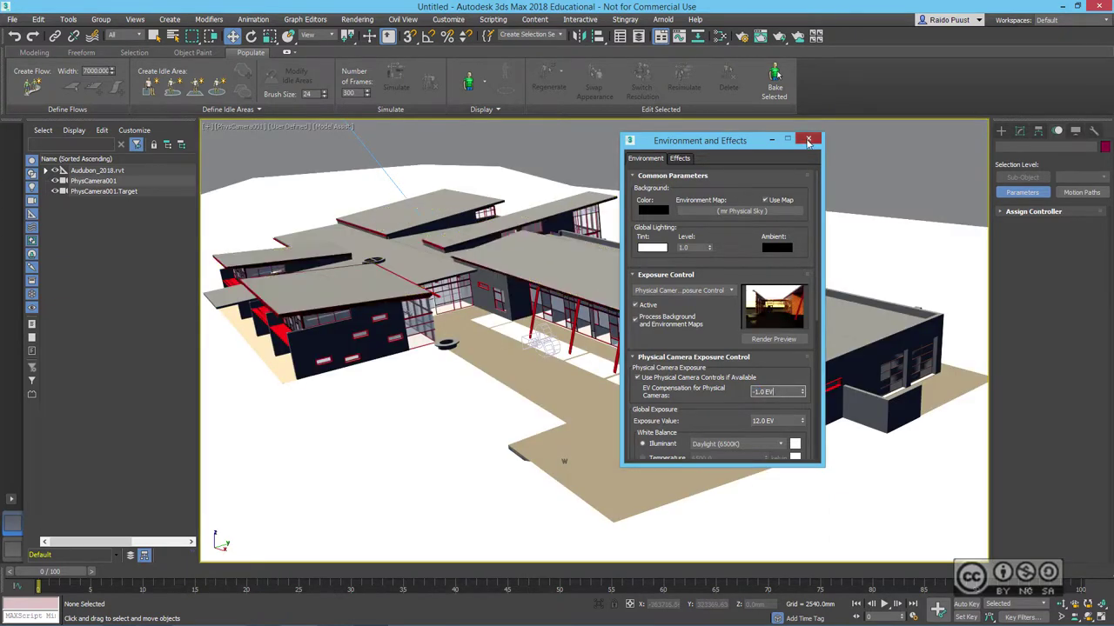
{"action": "left_click", "coordinate": [808, 139]}
Turn on viewport shadows, ambient occlusion and Realistic Materials with Maps
{"action": "left_click", "coordinate": [284, 127]}
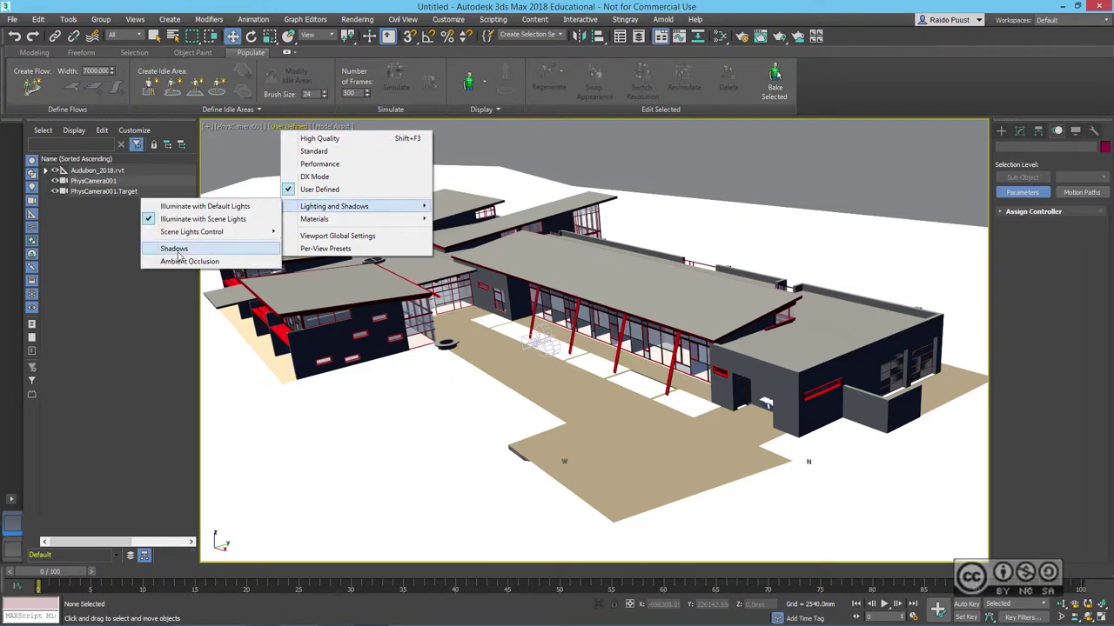
{"action": "left_click", "coordinate": [176, 249]}
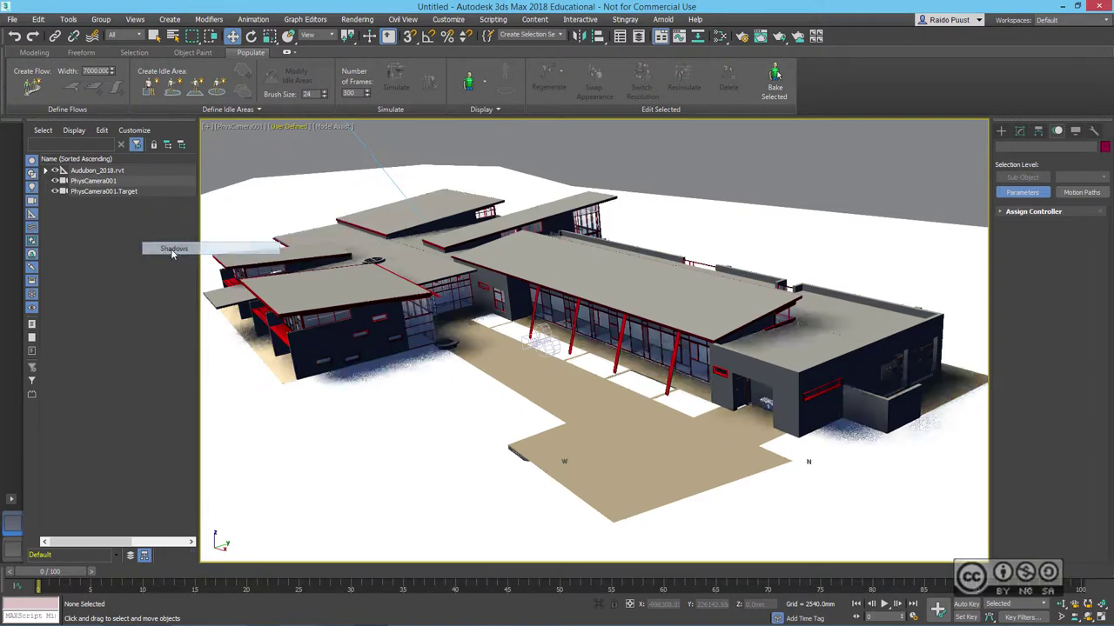
{"action": "left_click", "coordinate": [289, 129]}
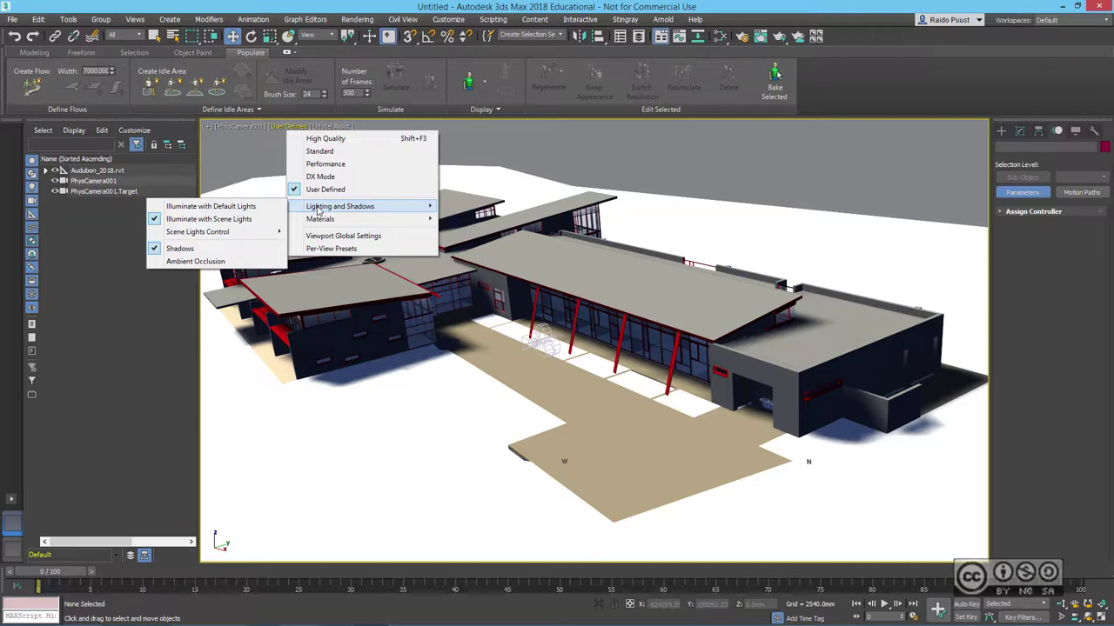
{"action": "left_click", "coordinate": [185, 261]}
{"action": "left_click", "coordinate": [291, 127]}
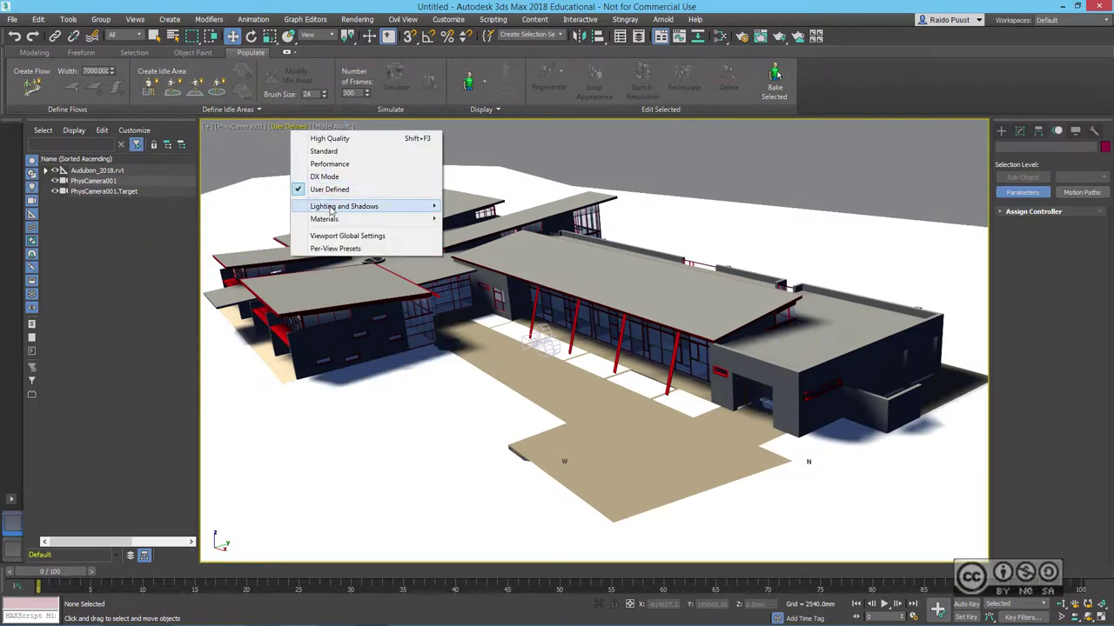
{"action": "mouse_move", "coordinate": [320, 218]}
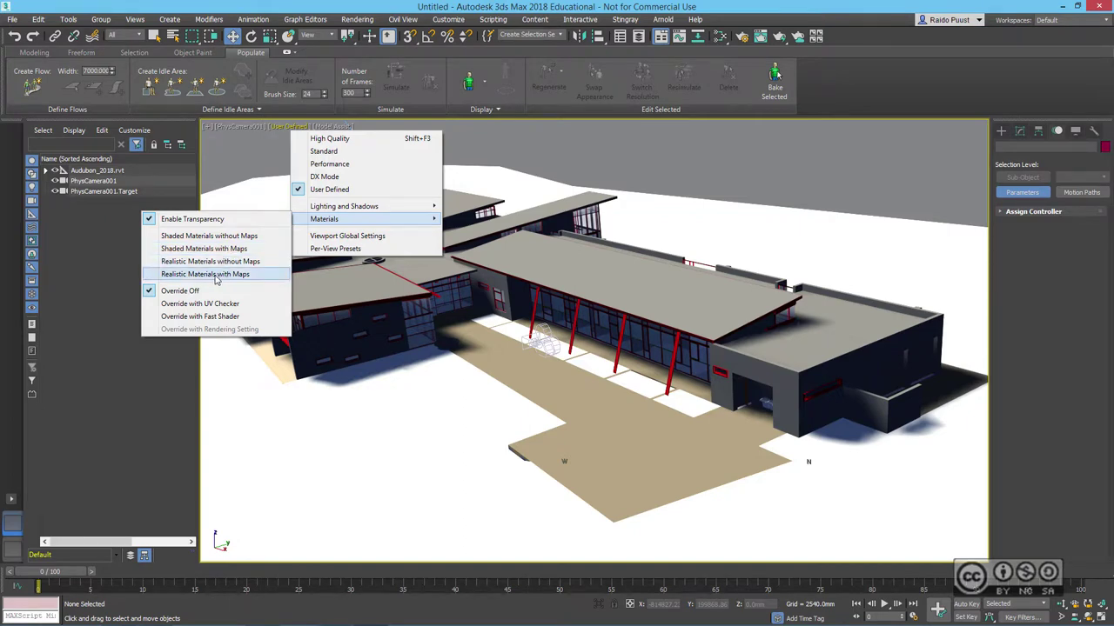
{"action": "left_click", "coordinate": [214, 275]}
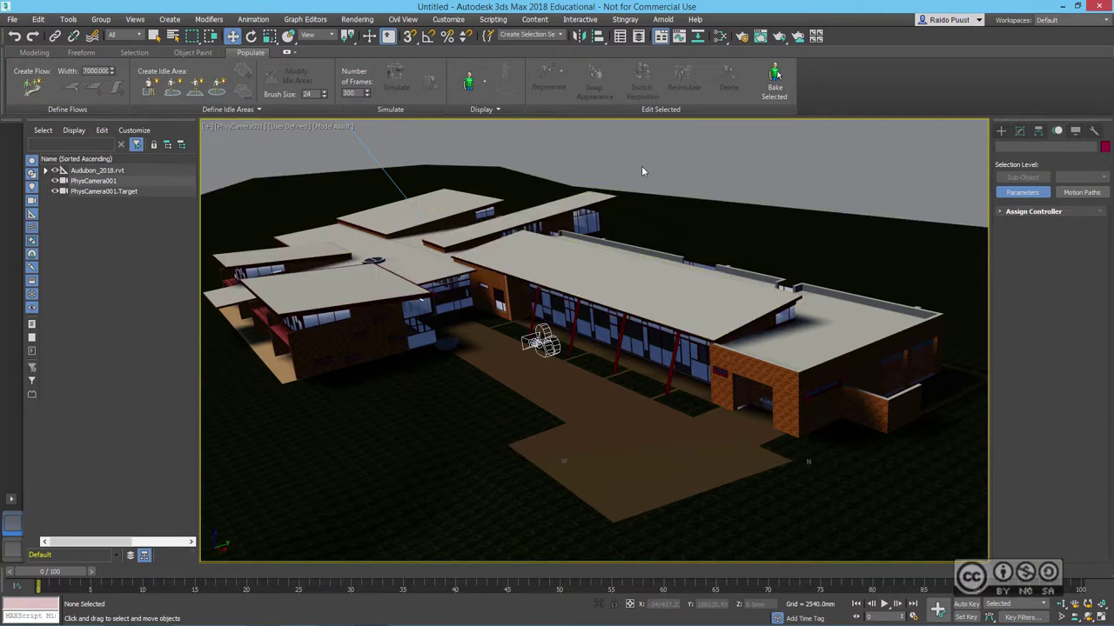
In Select From Scene, expand Compass001 and pick SunAndSky-002
{"action": "left_click", "coordinate": [173, 38]}
{"action": "left_click", "coordinate": [22, 93]}
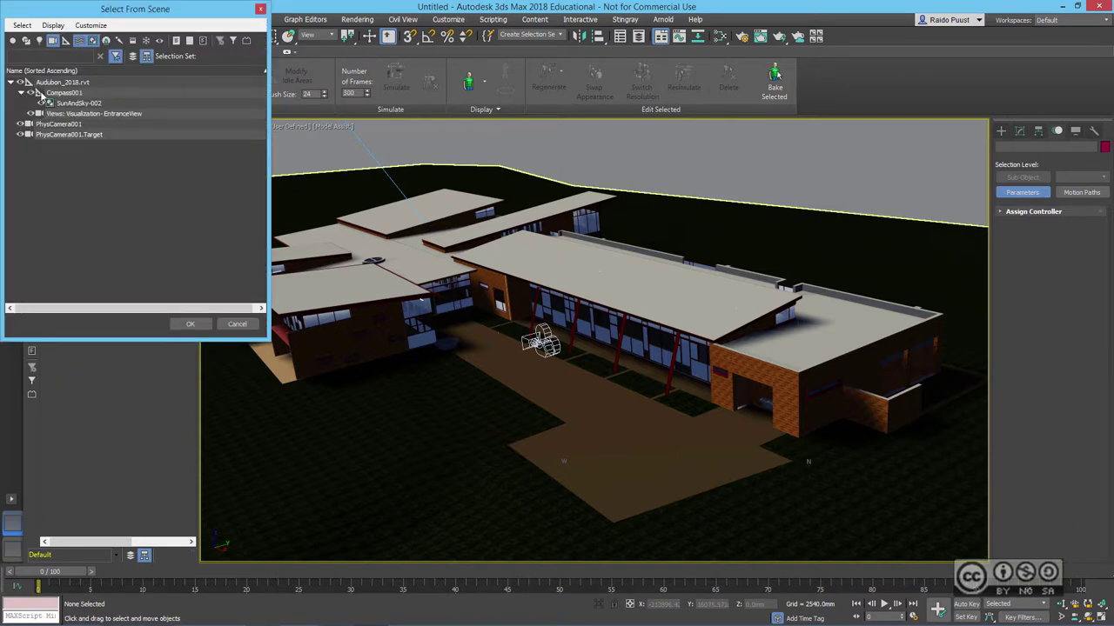
{"action": "left_click", "coordinate": [80, 103]}
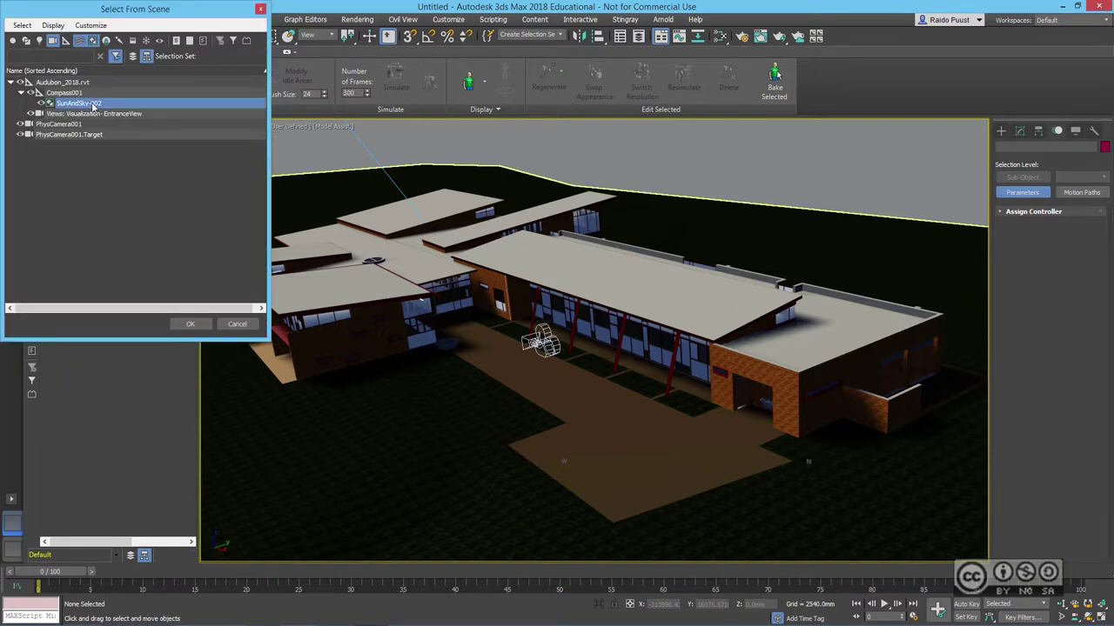
Select SunAndSky-002, try sun hours 7 and 17, then settle the hour at 15
{"action": "left_click", "coordinate": [191, 323]}
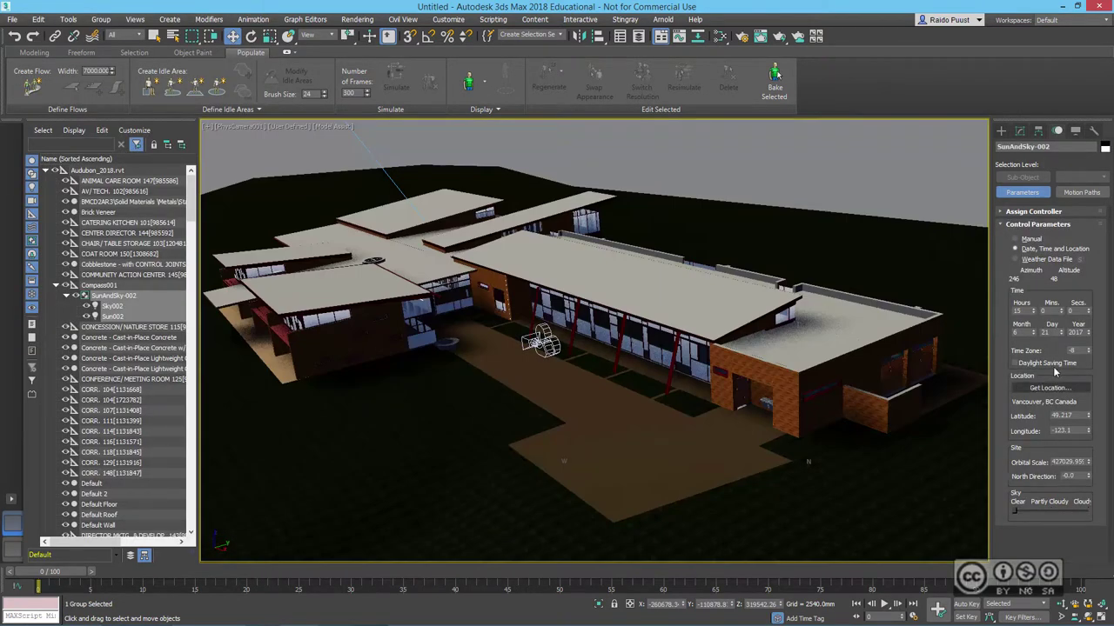
{"action": "double_click", "coordinate": [1018, 311]}
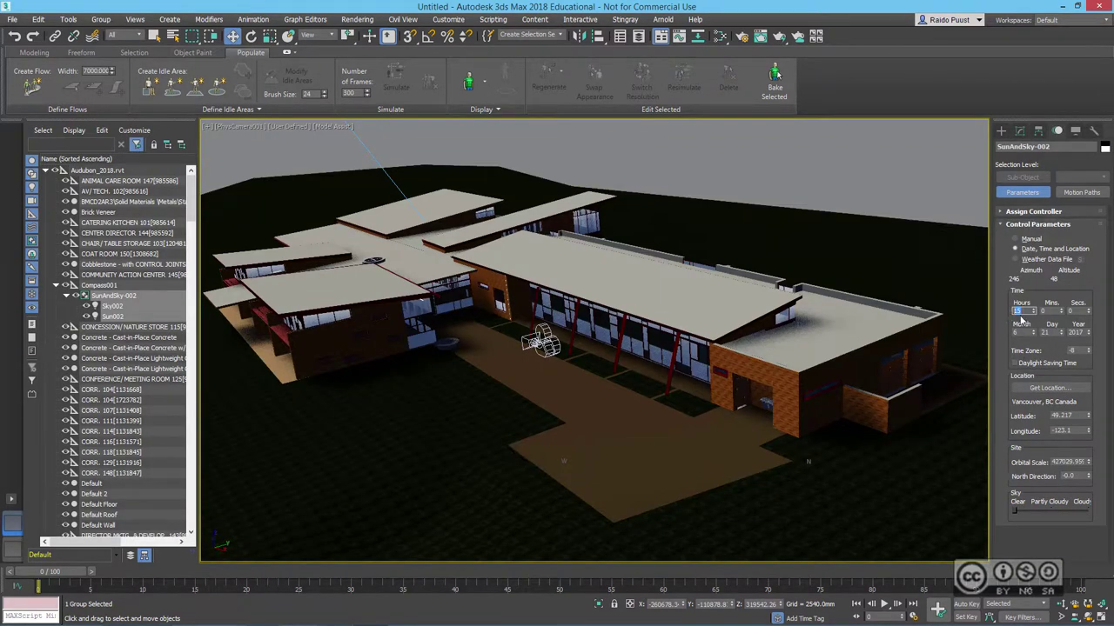
{"action": "type", "text": "7"}
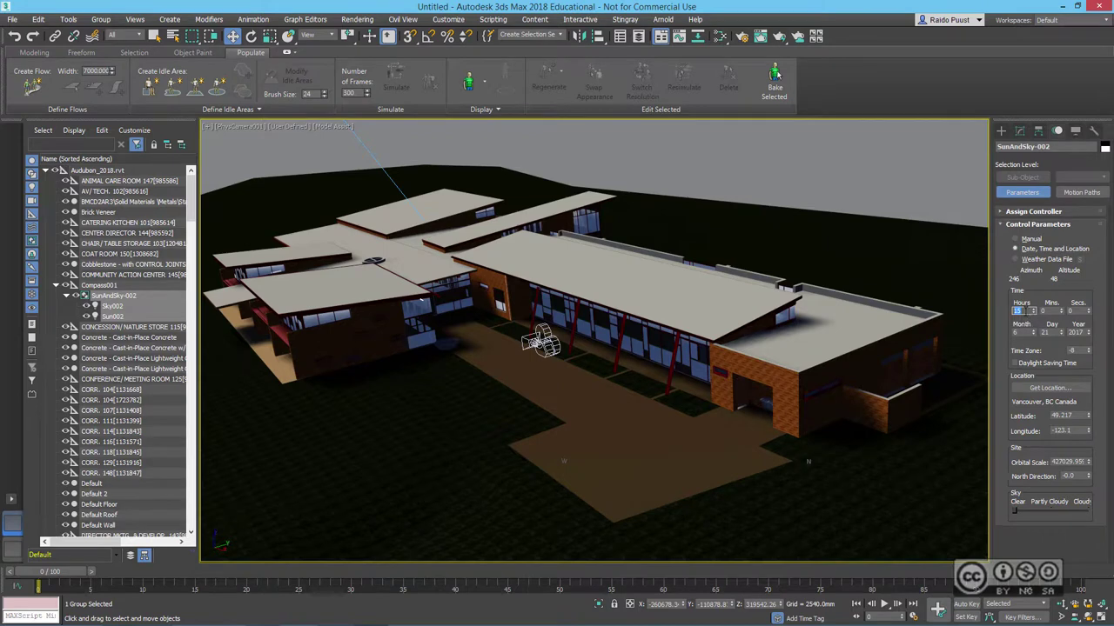
{"action": "key", "text": "Return"}
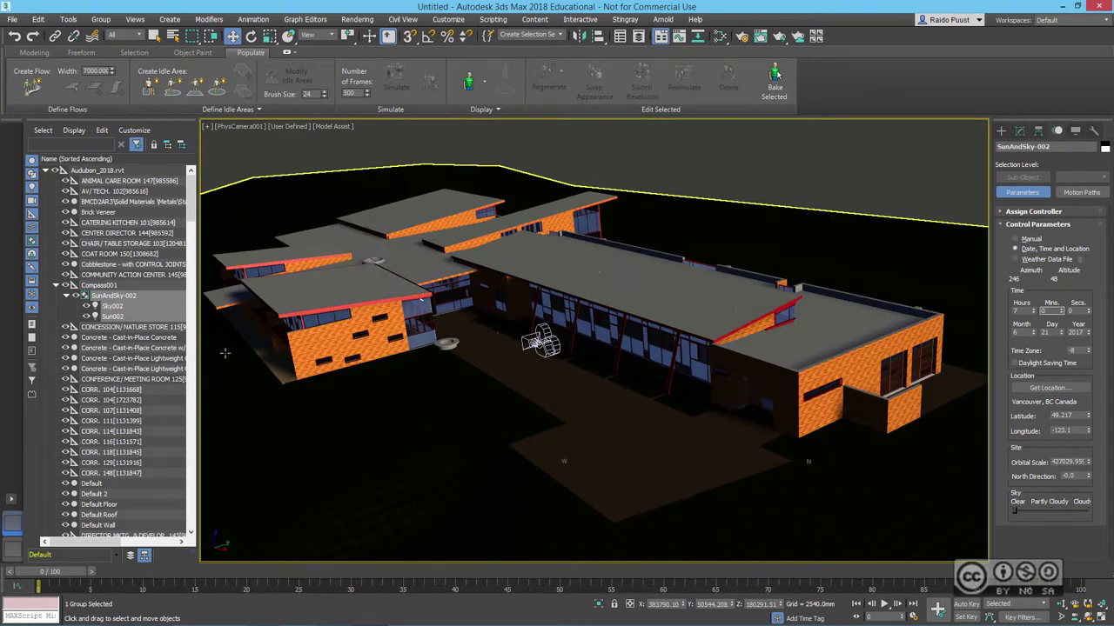
{"action": "double_click", "coordinate": [1015, 311]}
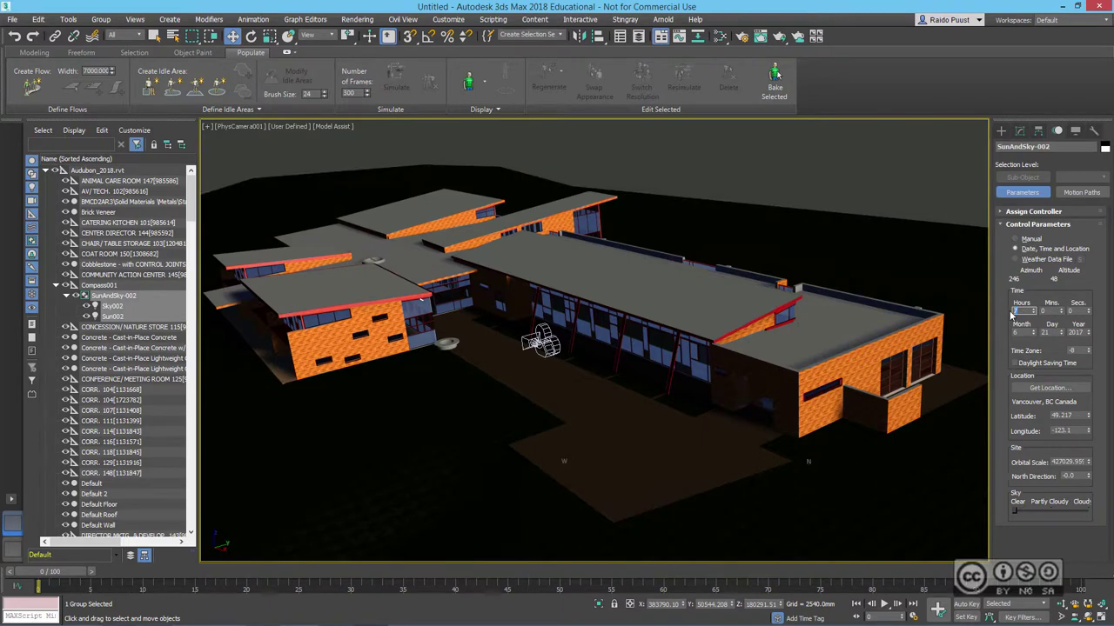
{"action": "type", "text": "17"}
{"action": "key", "text": "Return"}
{"action": "key", "text": "Tab"}
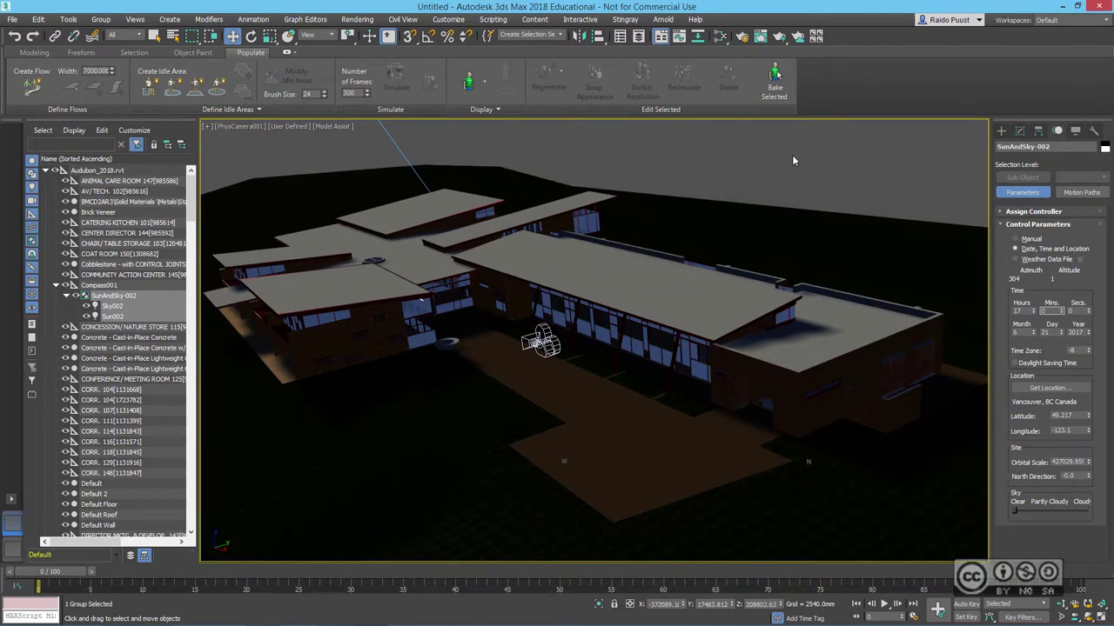
{"action": "left_click_drag", "start_coordinate": [1032, 310], "coordinate": [1032, 318]}
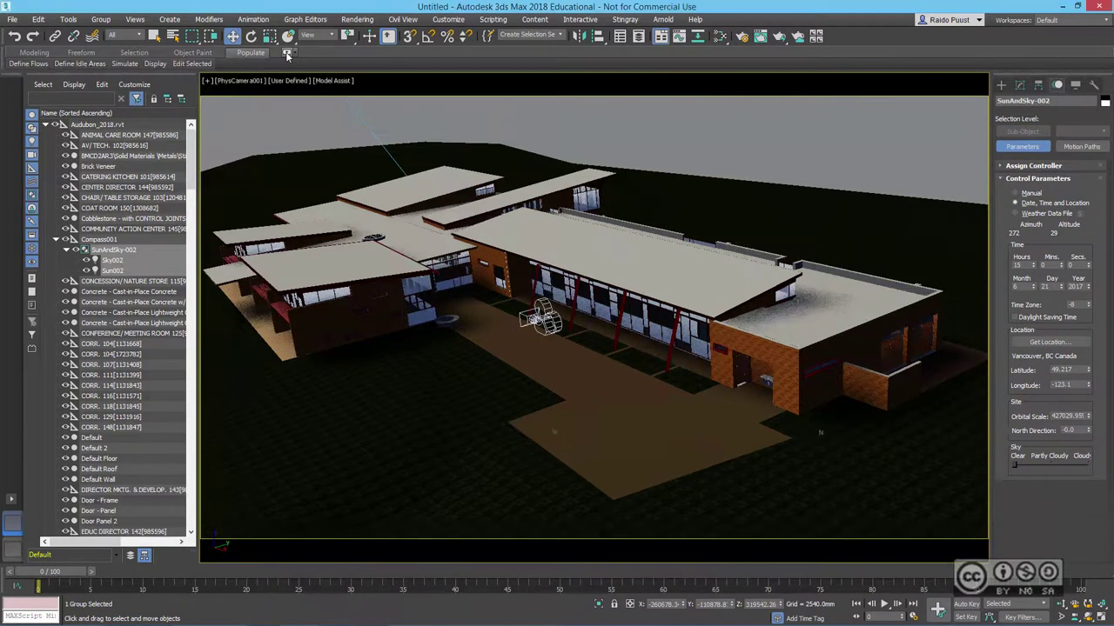
Toggle the ribbon, keep the Default workspace, and enter 4000 as the Populate flow width
{"action": "double_click", "coordinate": [254, 55]}
{"action": "left_click", "coordinate": [288, 54]}
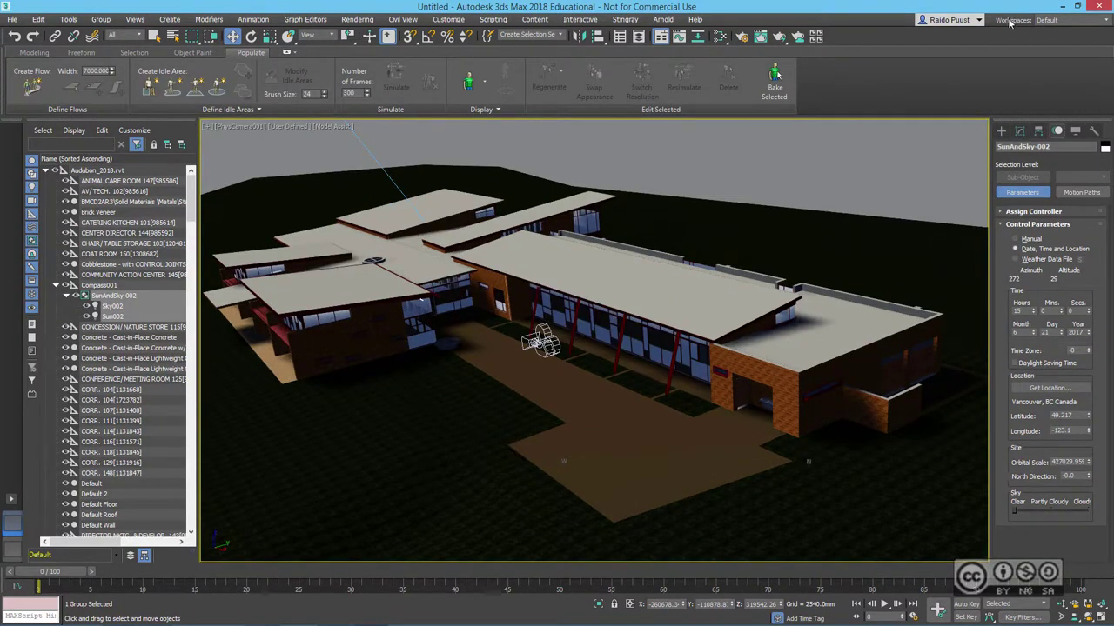
{"action": "left_click", "coordinate": [1104, 26]}
{"action": "left_click", "coordinate": [1103, 27]}
{"action": "double_click", "coordinate": [85, 70]}
{"action": "type", "text": "4000"}
Draw the Flow001 pedestrian lane straight across the courtyard beside the Audubon building
{"action": "left_click", "coordinate": [32, 88]}
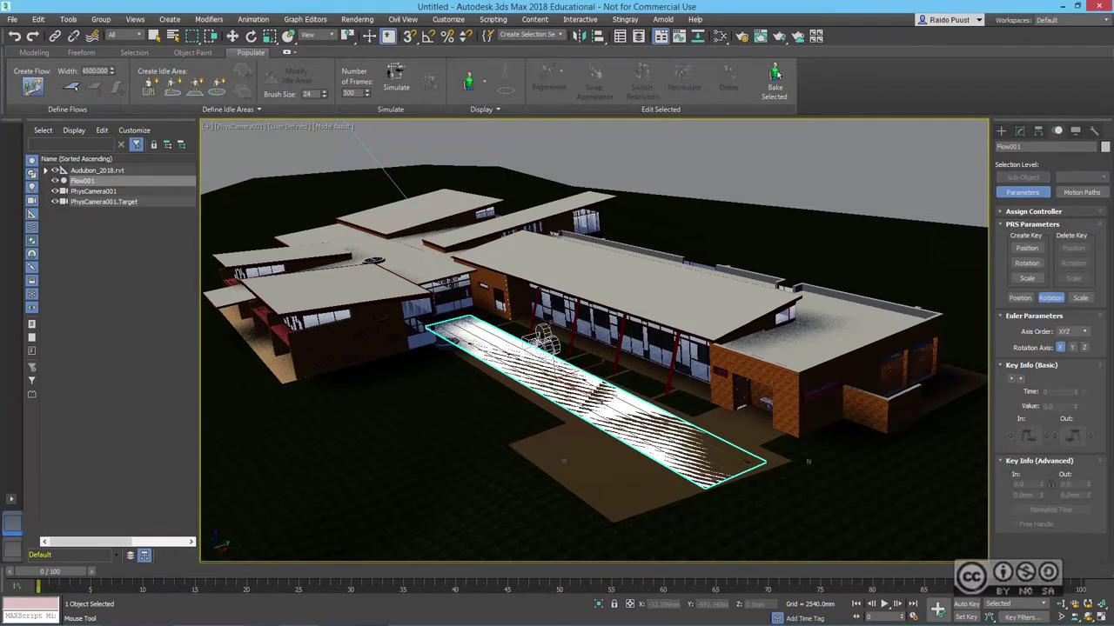
{"action": "key", "text": "w"}
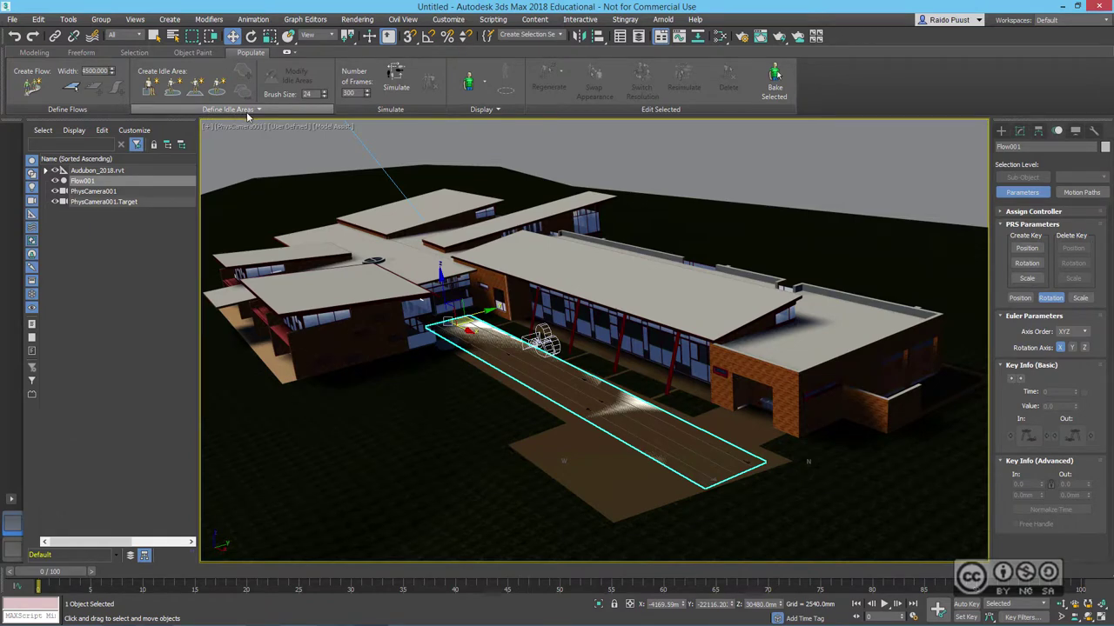
Paint a freehand idle area, IdleArea001, at the southern end of the walkway, then deselect it
{"action": "left_click", "coordinate": [175, 92]}
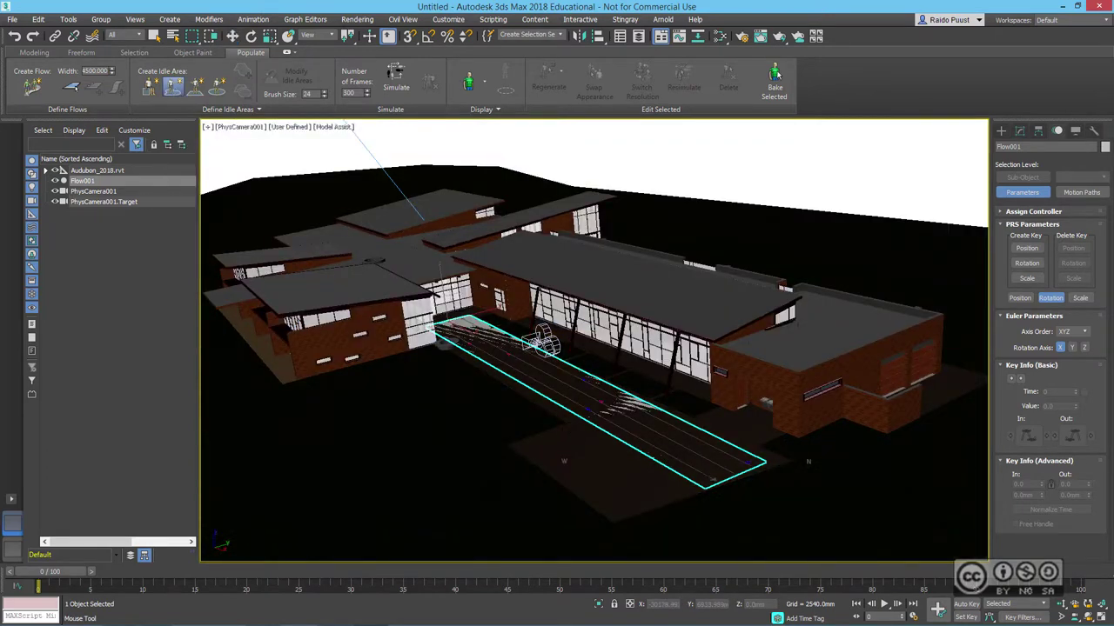
{"action": "left_click", "coordinate": [671, 528]}
{"action": "mouse_move", "coordinate": [555, 449]}
{"action": "left_mouse_down"}
{"action": "mouse_move", "coordinate": [642, 499]}
{"action": "mouse_move", "coordinate": [590, 447]}
{"action": "left_mouse_up"}
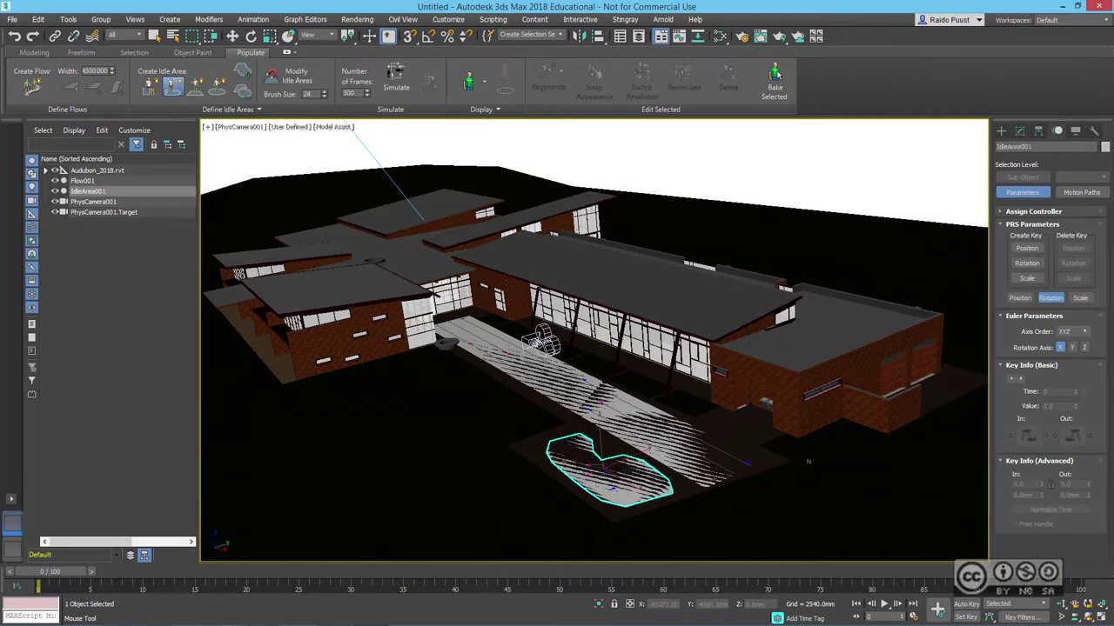
{"action": "key", "text": "w"}
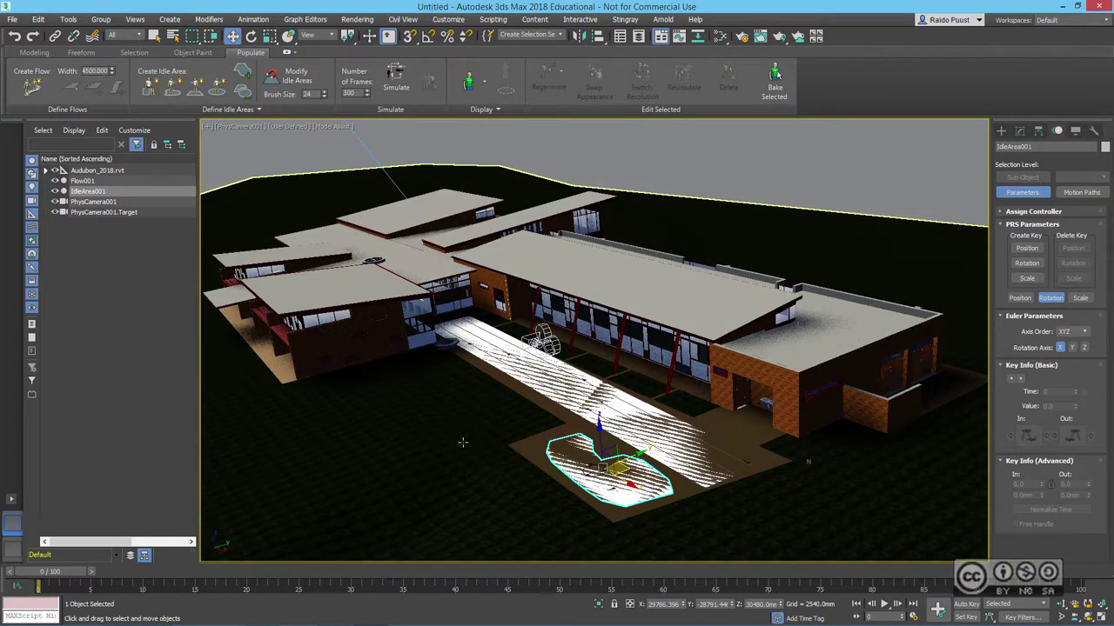
{"action": "left_click", "coordinate": [515, 151]}
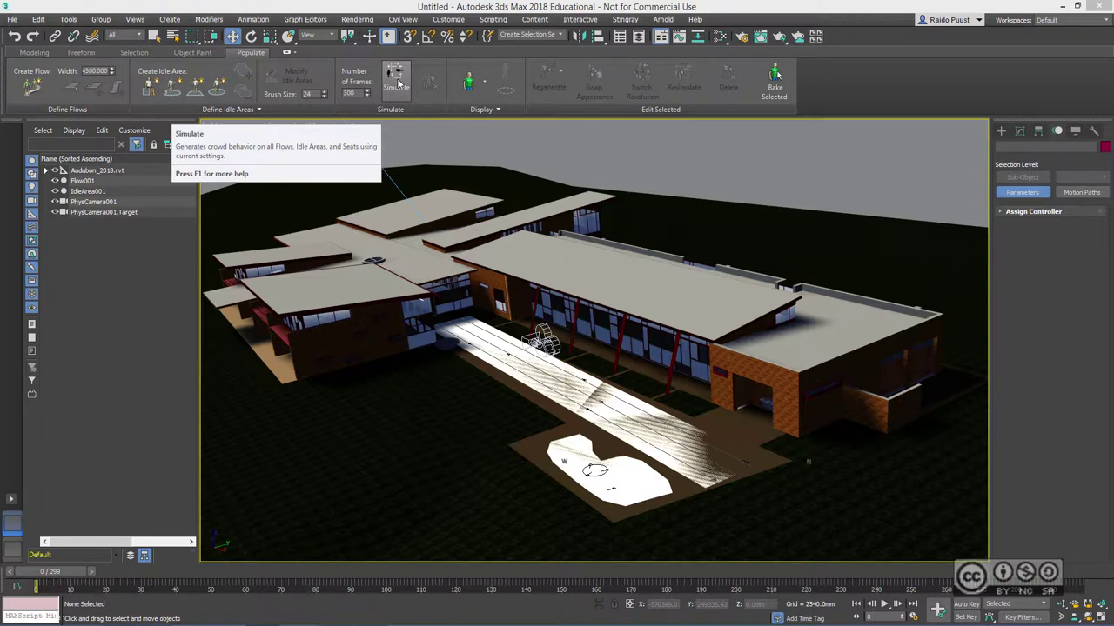
Simulate the crowd and scrub the timeline to preview the walking men and women
{"action": "left_click", "coordinate": [396, 80]}
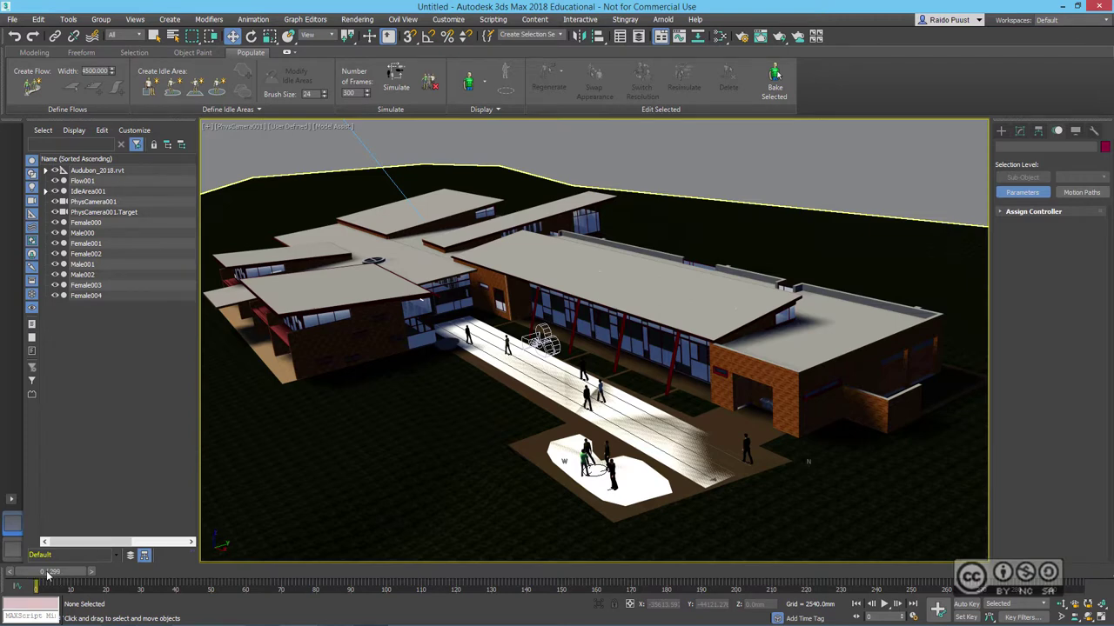
{"action": "mouse_move", "coordinate": [47, 576]}
{"action": "left_mouse_down"}
{"action": "mouse_move", "coordinate": [386, 601]}
{"action": "mouse_move", "coordinate": [733, 575]}
{"action": "mouse_move", "coordinate": [956, 580]}
{"action": "left_mouse_up"}
Open Render Setup and switch the viewport to the Visualization- EntranceView camera
{"action": "left_click", "coordinate": [358, 21]}
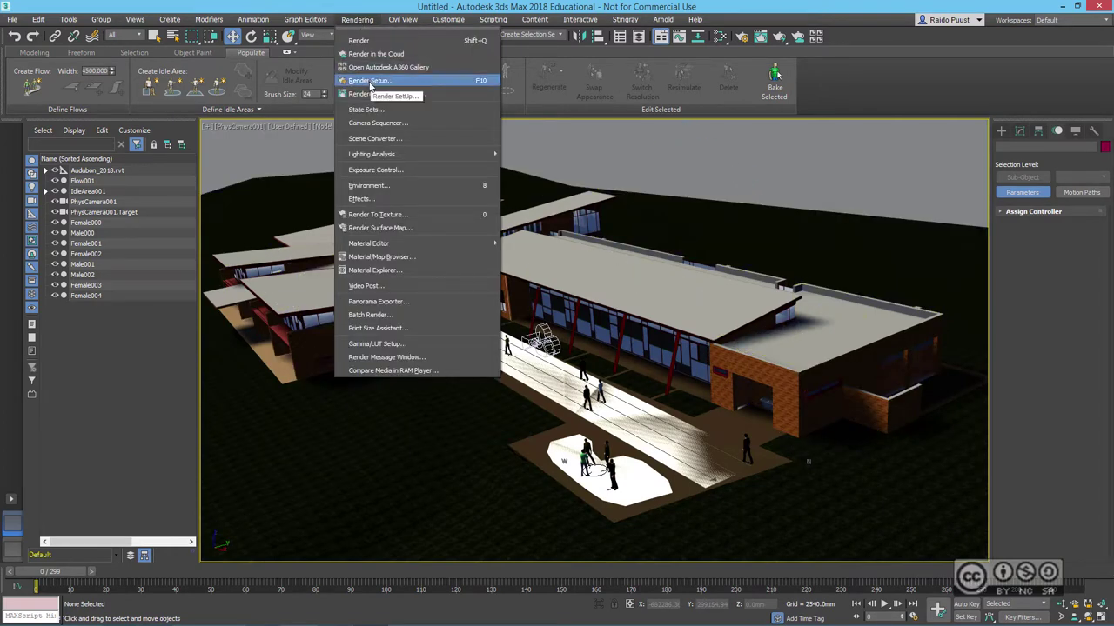
{"action": "left_click", "coordinate": [369, 81]}
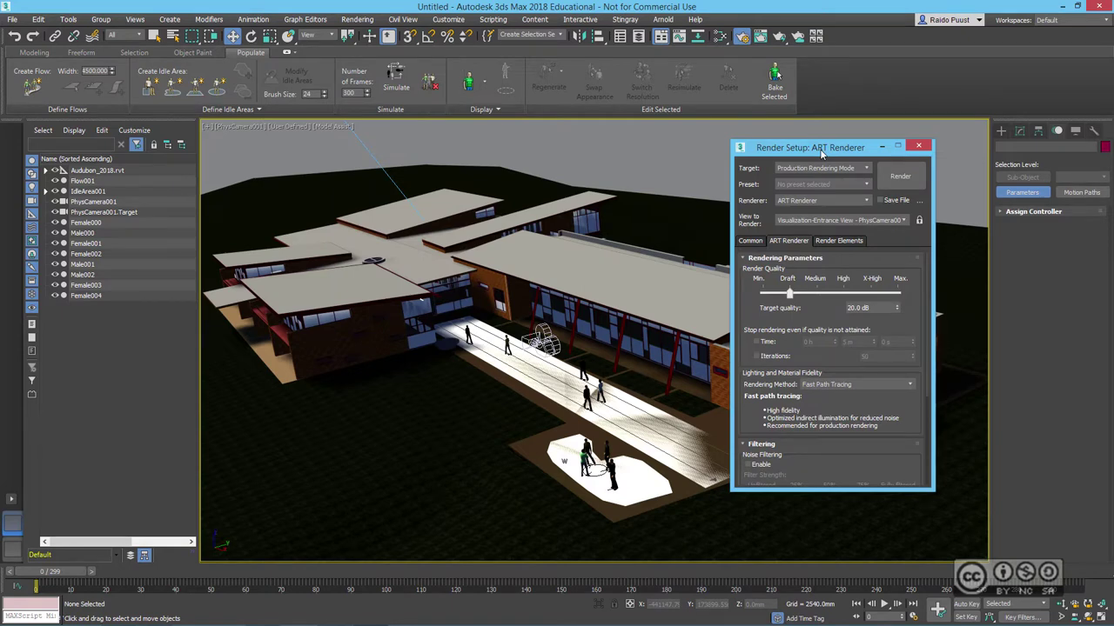
{"action": "left_click", "coordinate": [242, 128]}
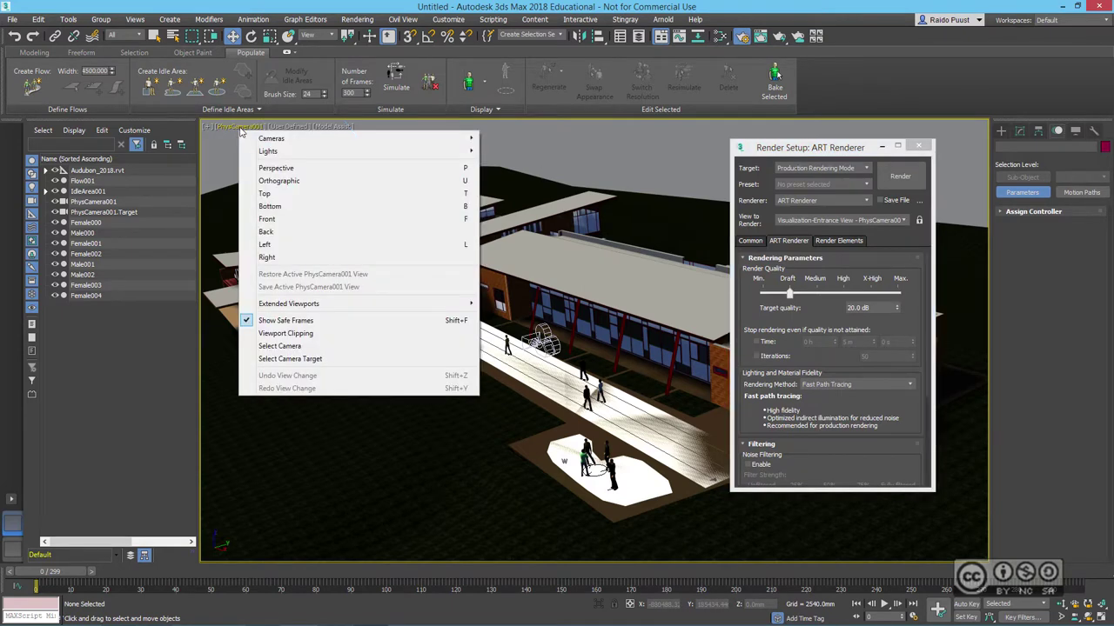
{"action": "mouse_move", "coordinate": [272, 138]}
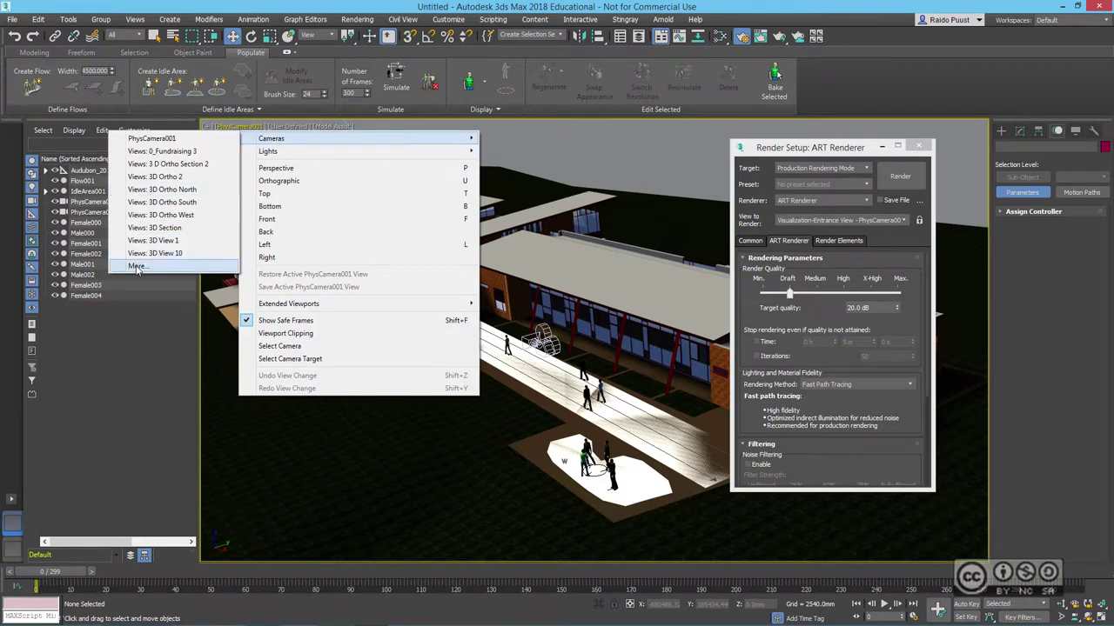
{"action": "left_click", "coordinate": [136, 268]}
{"action": "left_click", "coordinate": [610, 375]}
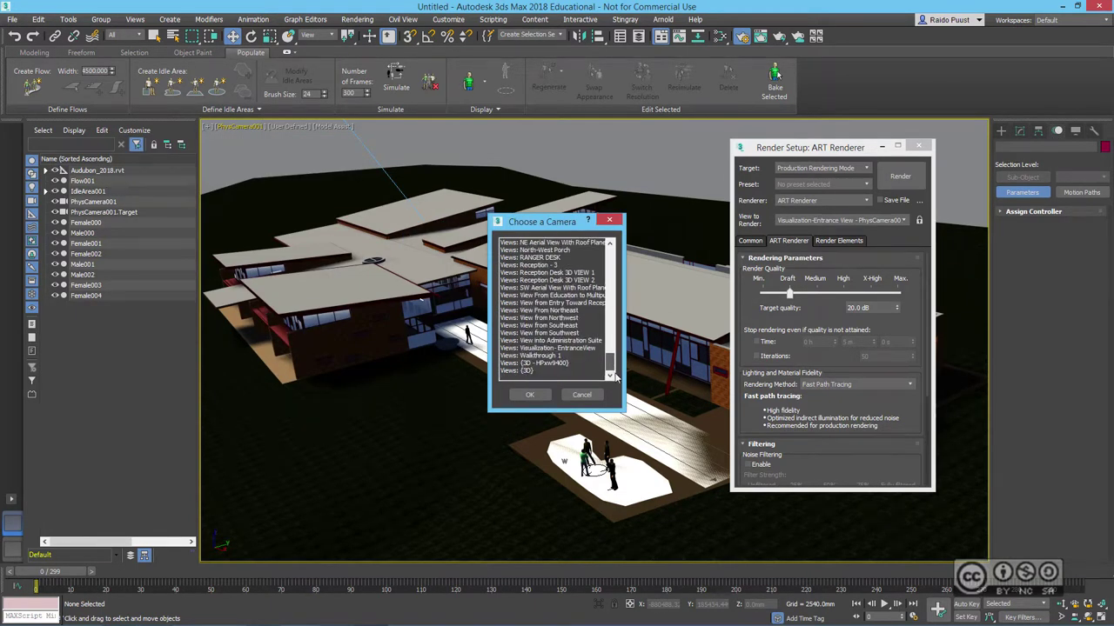
{"action": "left_click", "coordinate": [578, 348]}
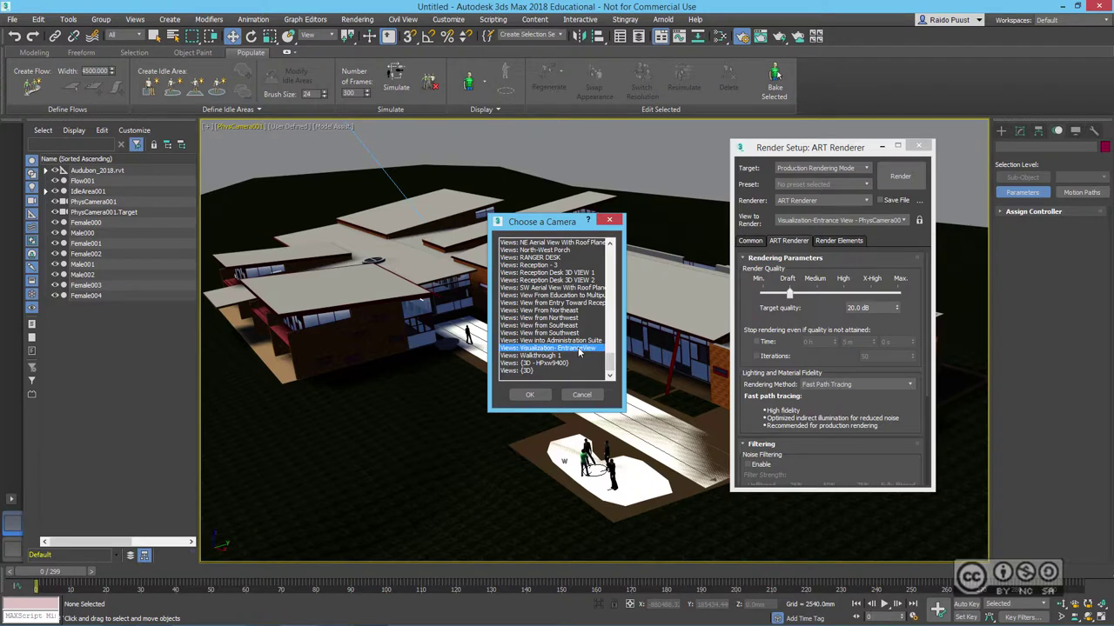
{"action": "left_click", "coordinate": [530, 395]}
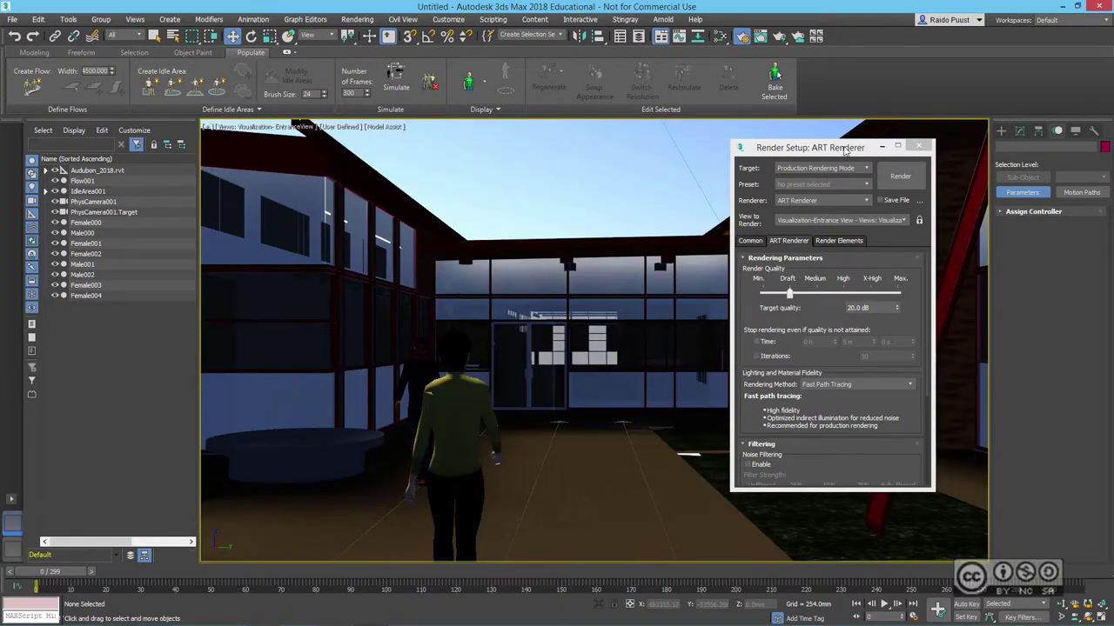
Show the Common render parameters, check the walkers over the animation, and return to frame 0
{"action": "left_click", "coordinate": [749, 242]}
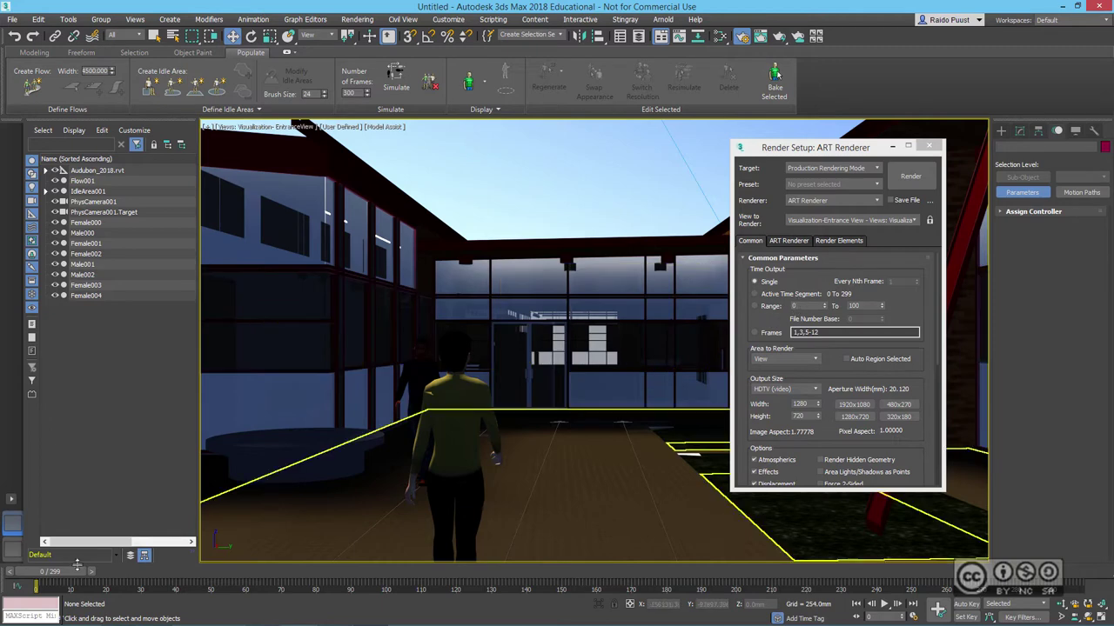
{"action": "left_click_drag", "start_coordinate": [38, 579], "coordinate": [756, 583]}
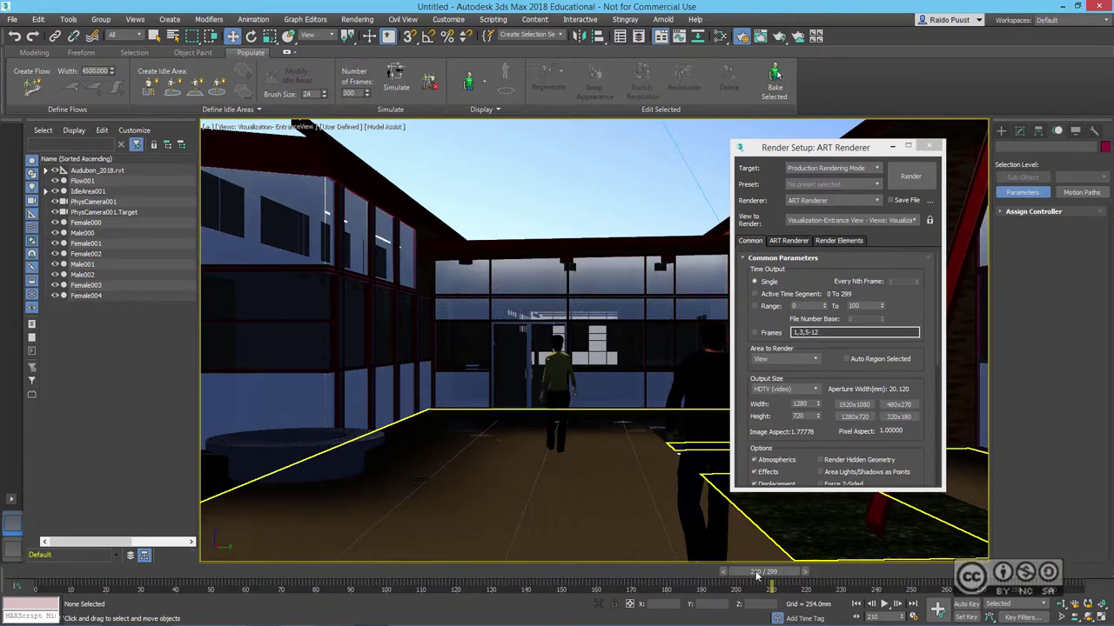
{"action": "key", "text": "Home"}
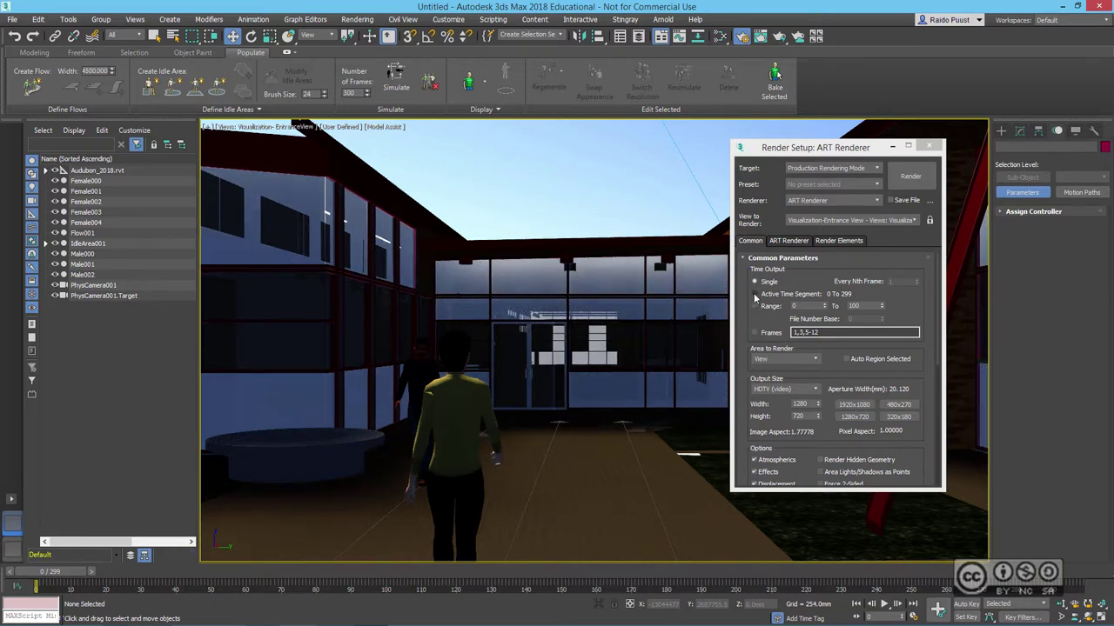
Keep Render Setup time output on Single frame and move the time slider to frame 280
{"action": "left_click", "coordinate": [756, 298]}
{"action": "left_click", "coordinate": [809, 296]}
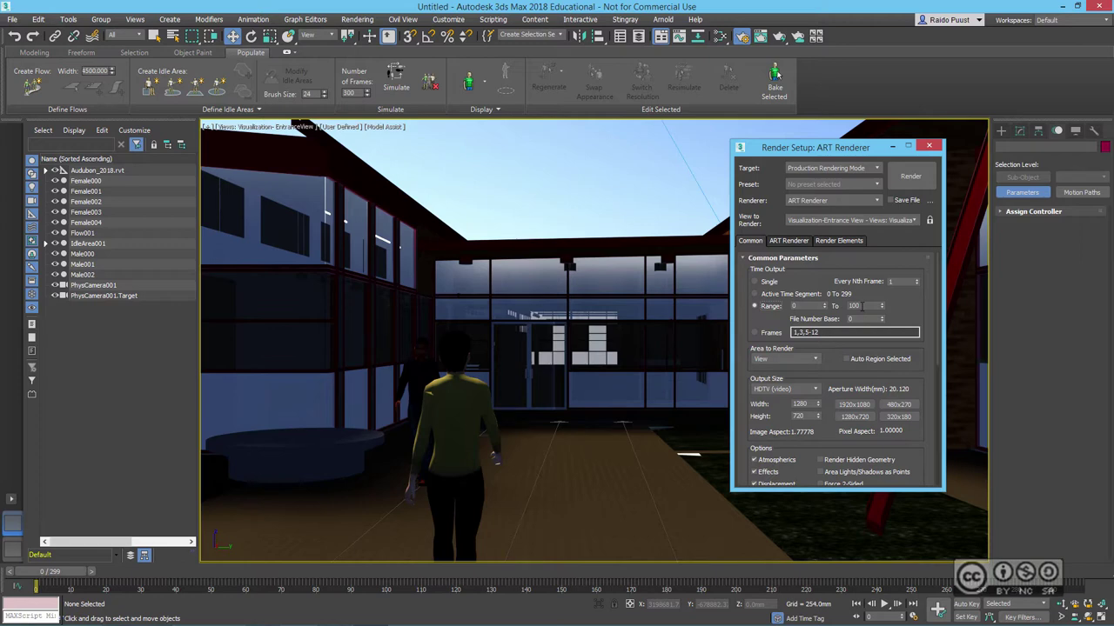
{"action": "left_click", "coordinate": [754, 281]}
{"action": "left_click_drag", "start_coordinate": [522, 588], "coordinate": [741, 588]}
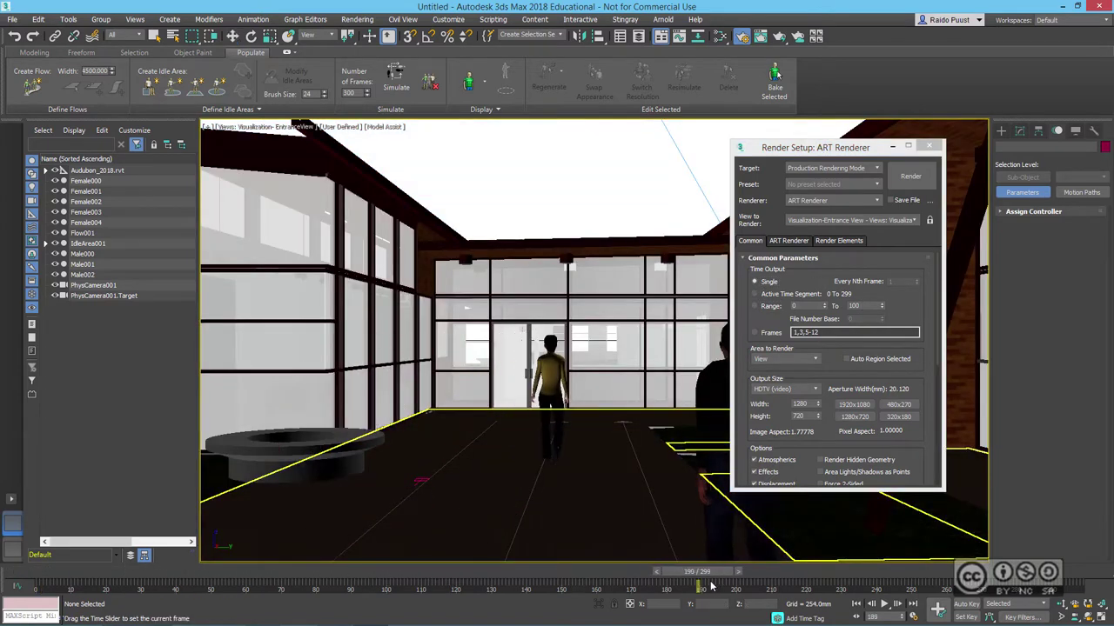
{"action": "left_click_drag", "start_coordinate": [740, 589], "coordinate": [1015, 588]}
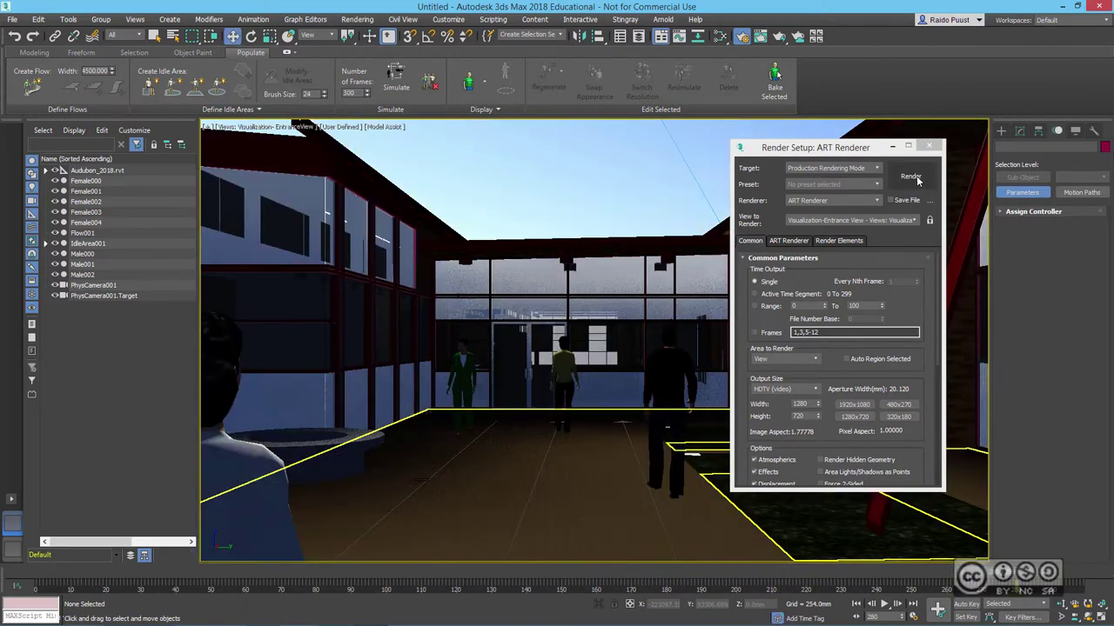
Render frame 280 of the Entrance view with ART, stopping once the quality is acceptable
{"action": "left_click", "coordinate": [916, 176]}
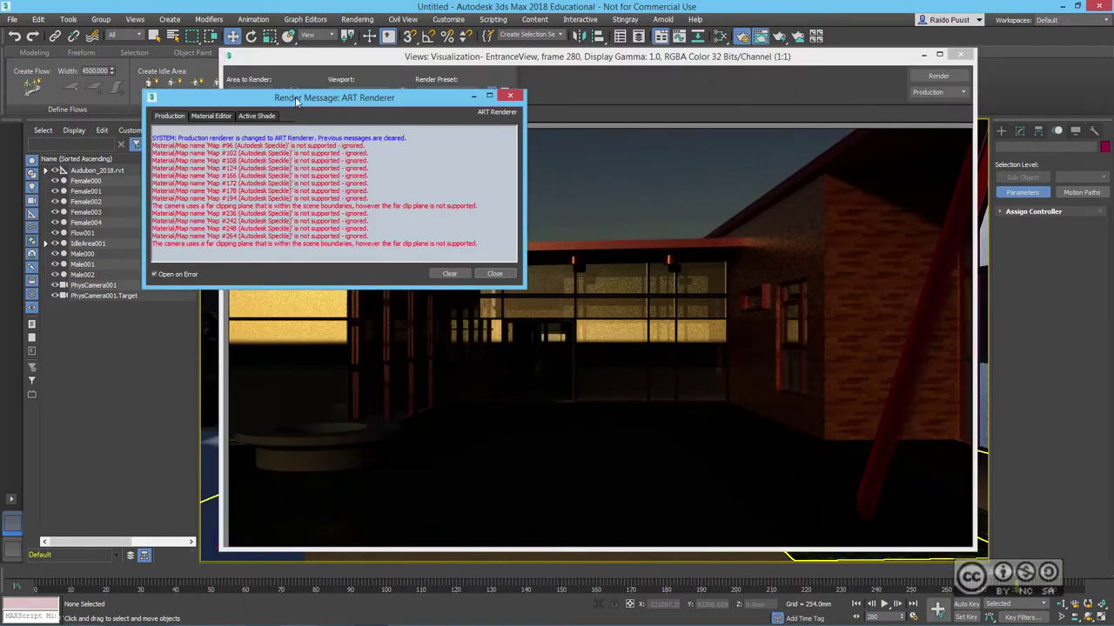
{"action": "left_click", "coordinate": [494, 274]}
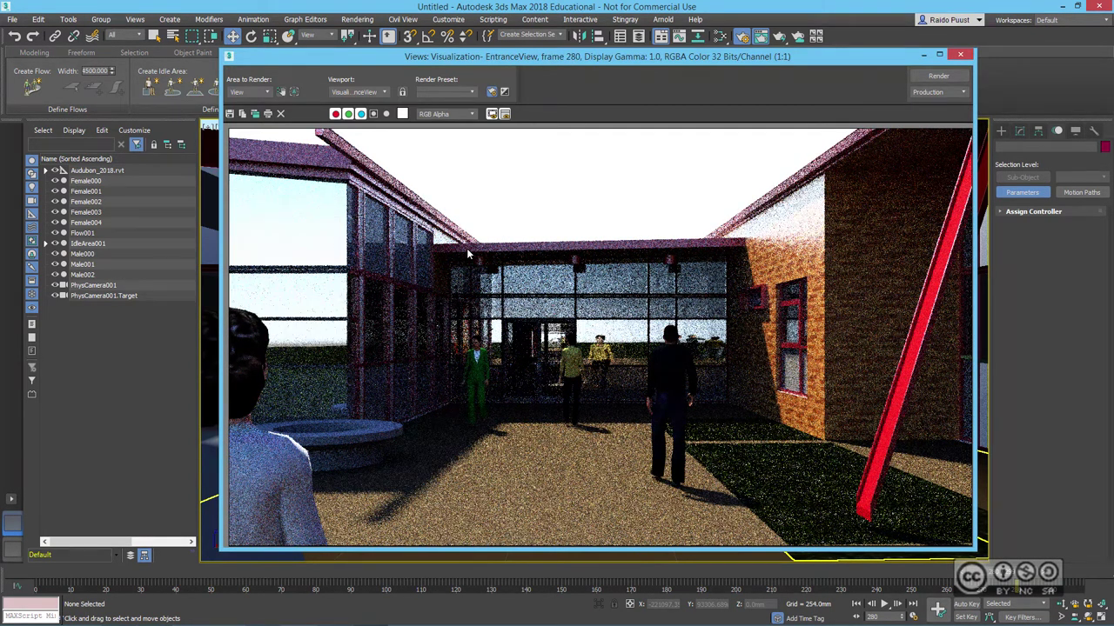
{"action": "mouse_move", "coordinate": [494, 58]}
{"action": "left_mouse_down"}
{"action": "mouse_move", "coordinate": [474, 54]}
{"action": "mouse_move", "coordinate": [959, 49]}
{"action": "left_mouse_up"}
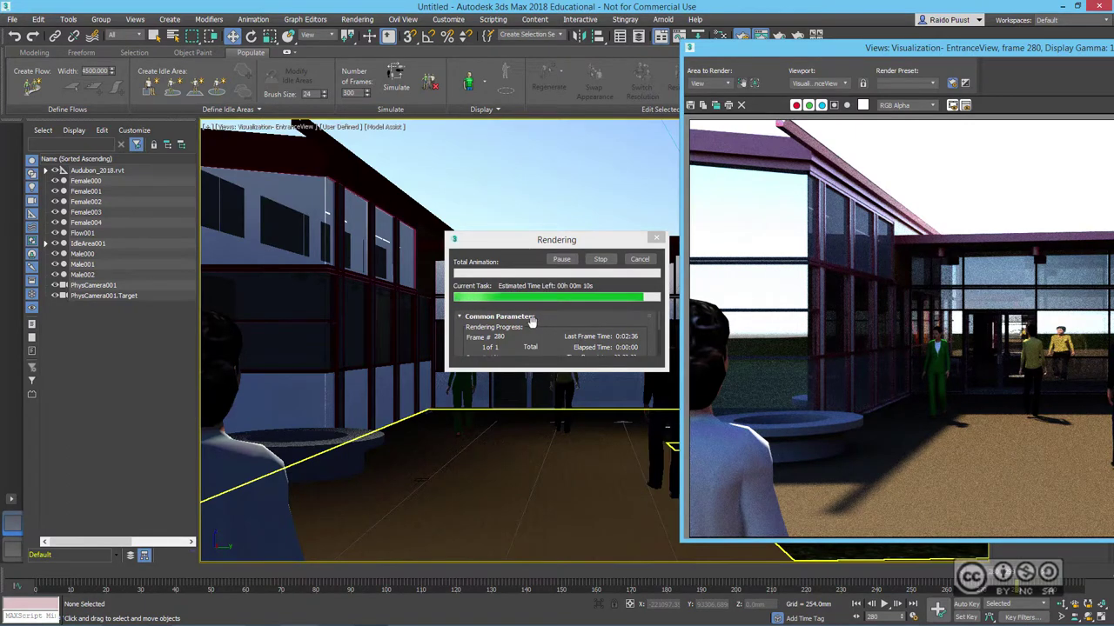
{"action": "left_click", "coordinate": [600, 261]}
{"action": "left_click_drag", "start_coordinate": [860, 50], "coordinate": [389, 52]}
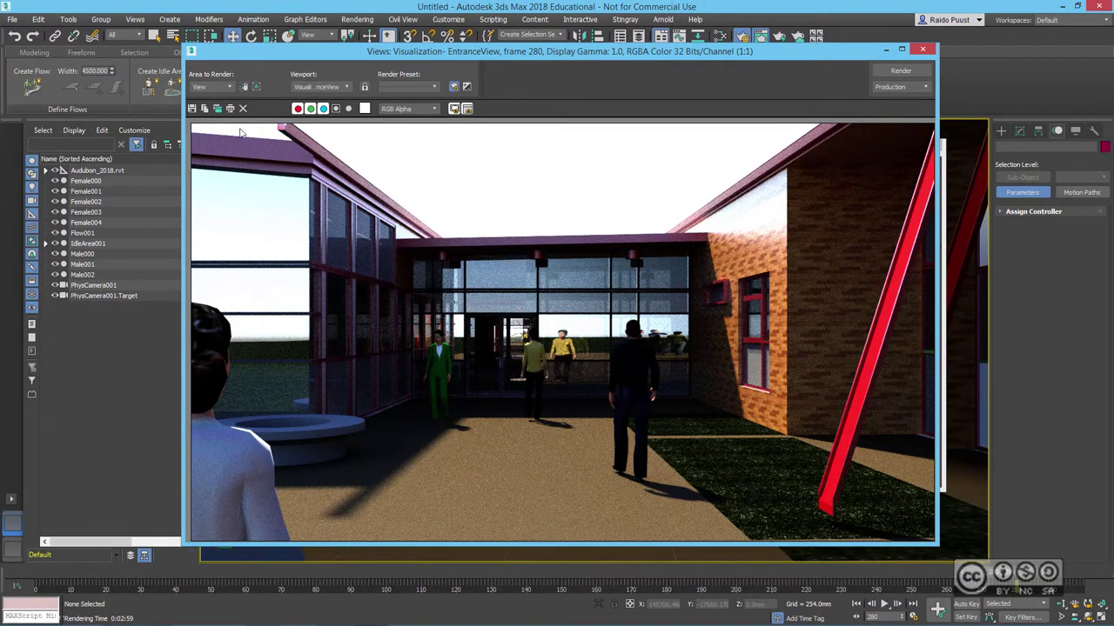
Look through the Save Image file types, then cancel without saving
{"action": "left_click", "coordinate": [191, 112]}
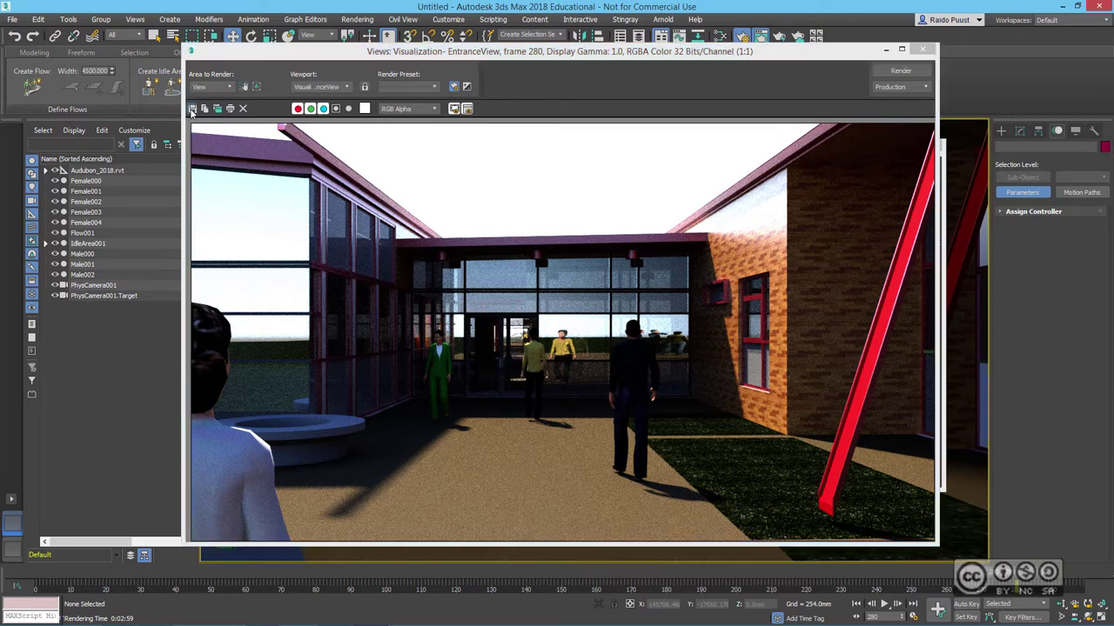
{"action": "left_click", "coordinate": [351, 310]}
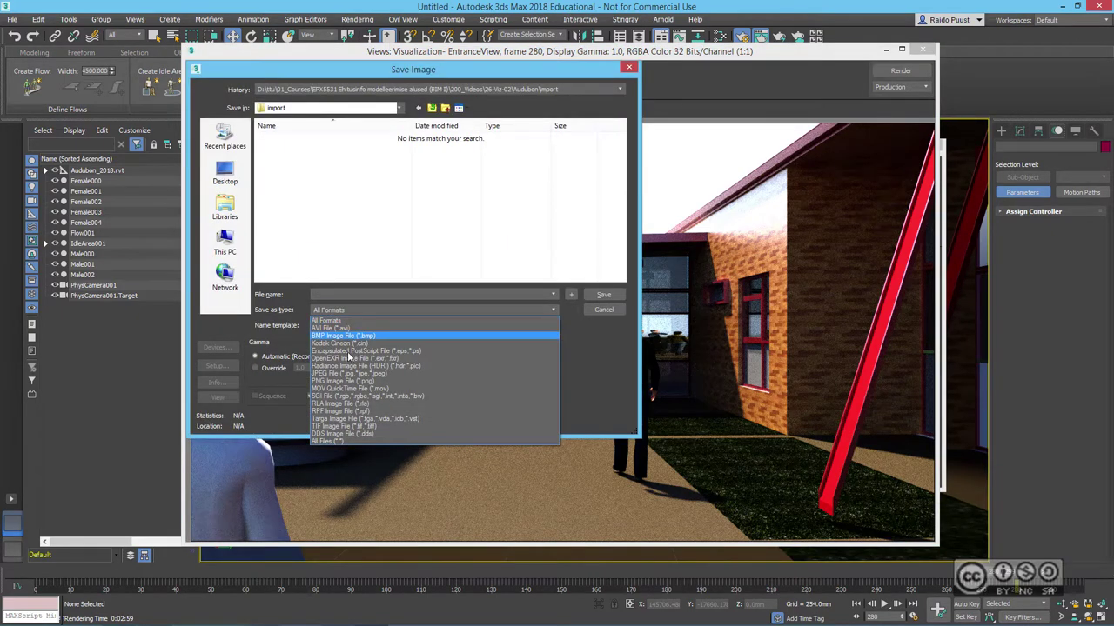
{"action": "key", "text": "Escape"}
{"action": "key", "text": "Escape"}
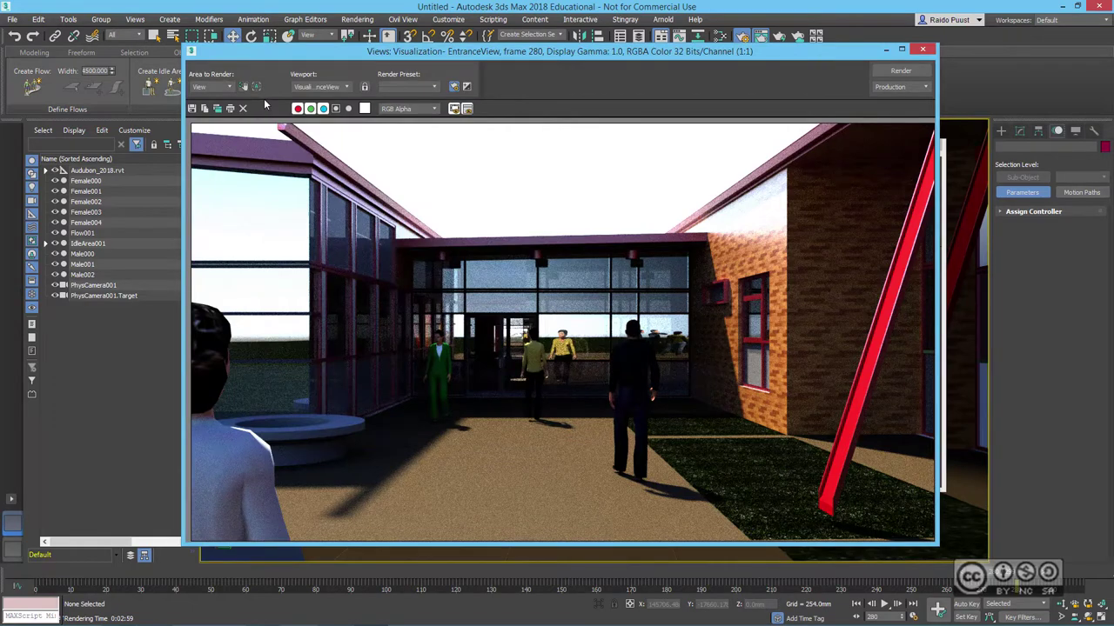
Preview the render with each RGB channel toggled off and on, then close the frame window and Render Setup
{"action": "left_click", "coordinate": [324, 107]}
{"action": "left_click", "coordinate": [324, 108]}
{"action": "left_click", "coordinate": [311, 108]}
{"action": "left_click", "coordinate": [310, 108]}
{"action": "left_click", "coordinate": [297, 107]}
{"action": "left_click", "coordinate": [298, 108]}
{"action": "left_click", "coordinate": [924, 50]}
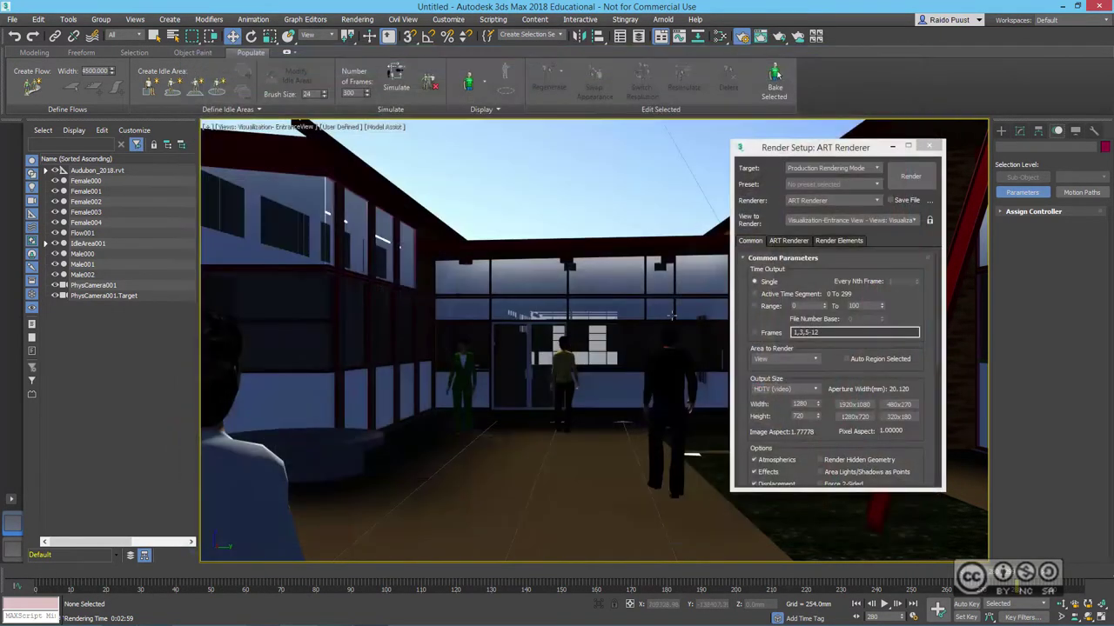
{"action": "left_click", "coordinate": [927, 147]}
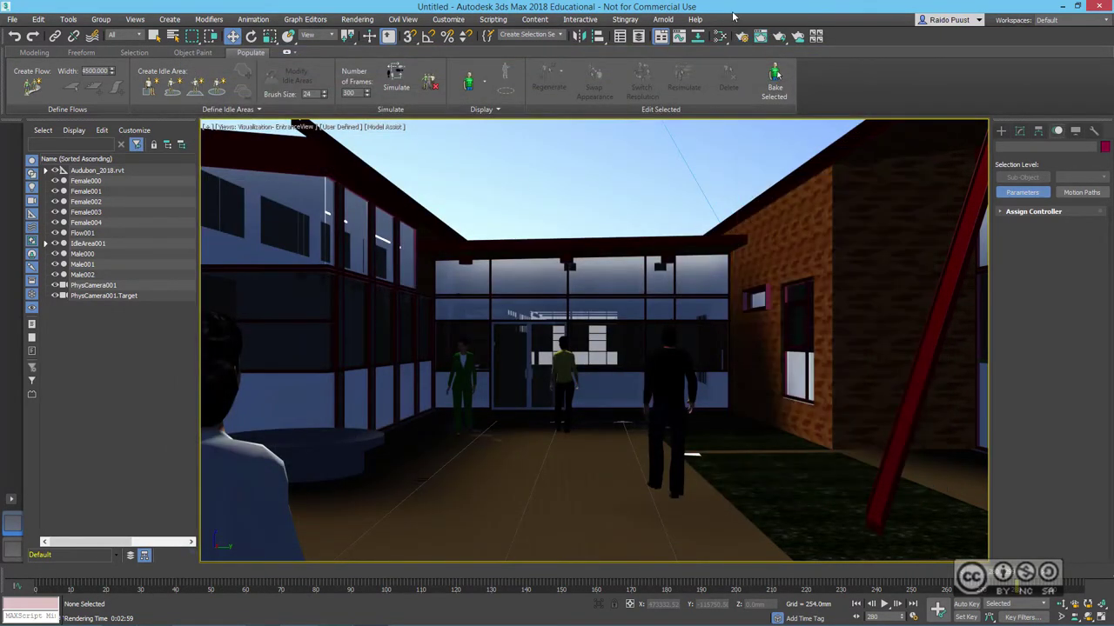